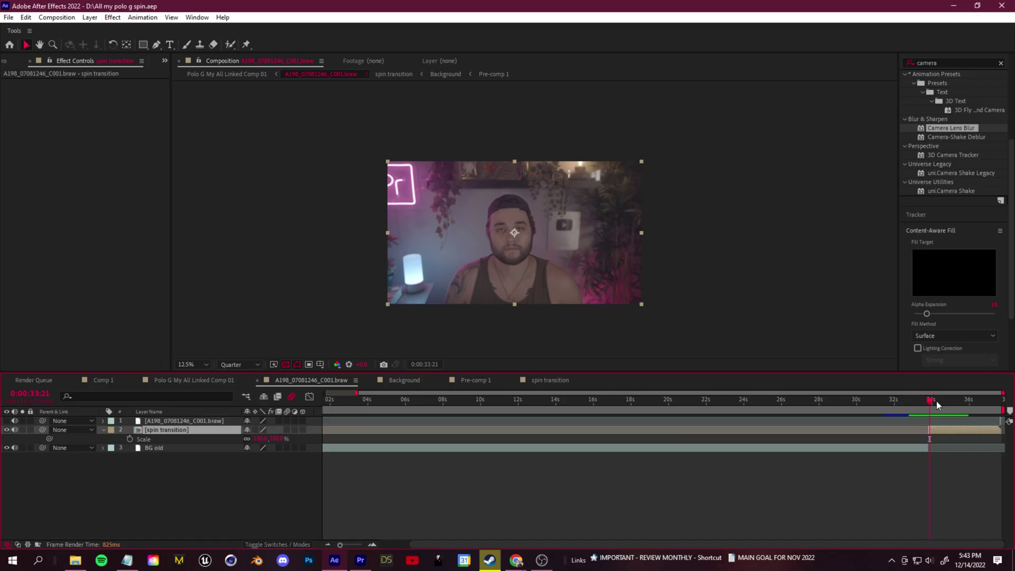
# - Play back the existing spin transition in the A198_07081246_C001.braw composition from 0:00:33:21
pyautogui.press('space')
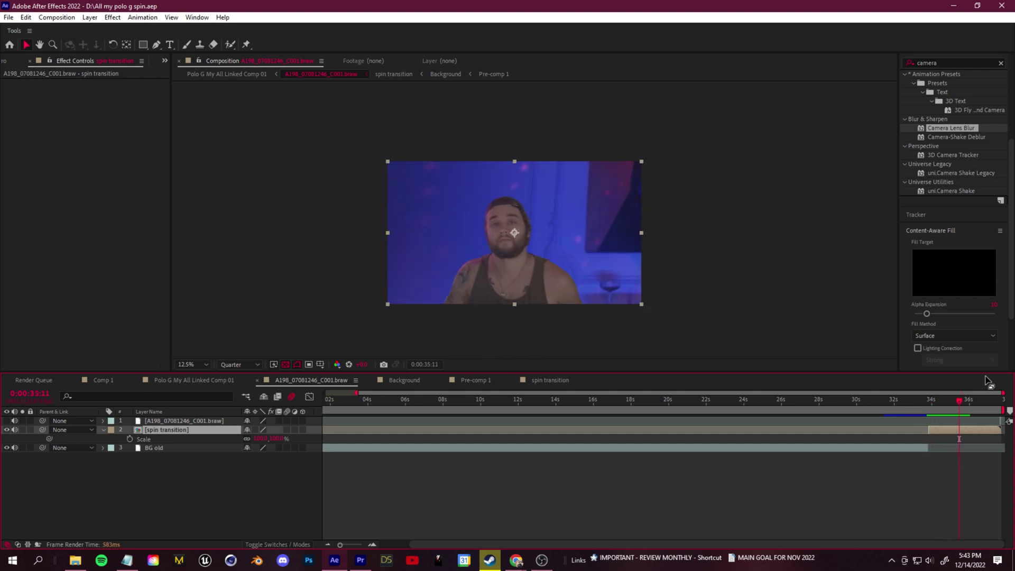
pyautogui.press('space')
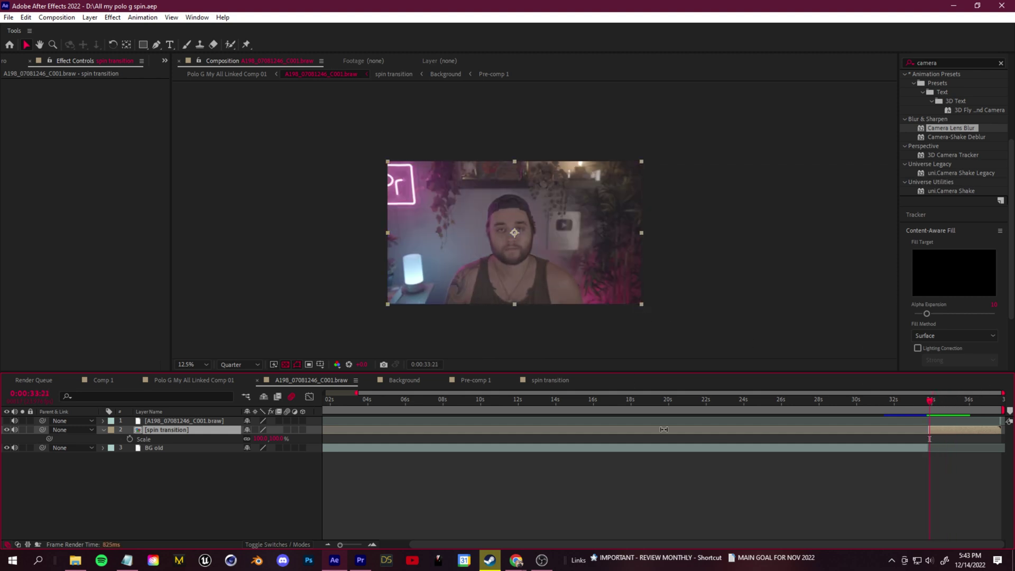
# - Create a new 1920 x 1080 composition named tutorial at 30 fps for the A198_07081246_C001.braw footage
pyautogui.click(165, 62)
pyautogui.click(190, 74)
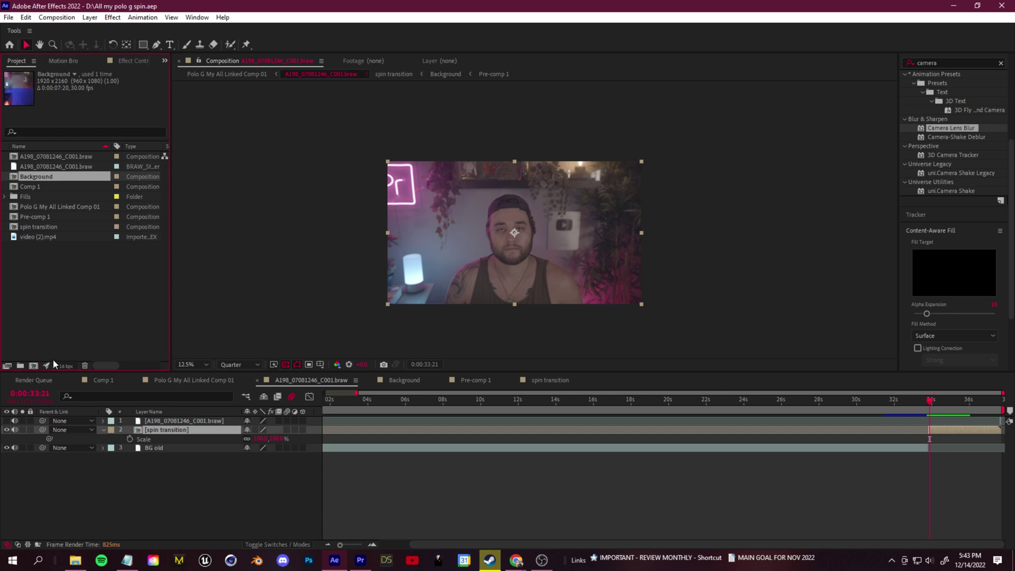
pyautogui.click(33, 366)
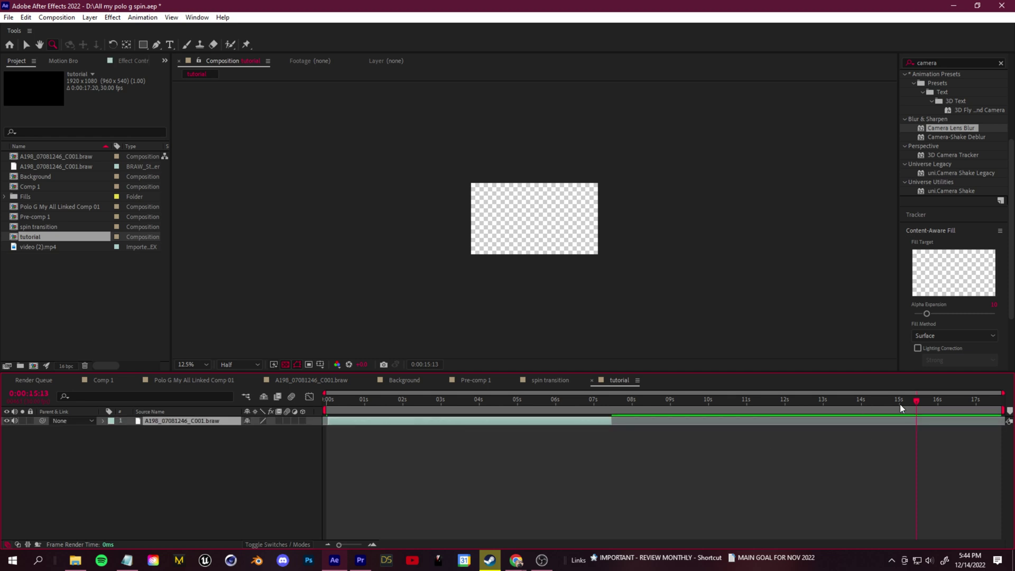
# - Return to the start of the tutorial composition and scale the A198_07081246_C001.braw layer to fit the frame
pyautogui.moveTo(901, 405); pyautogui.dragTo(155, 443)
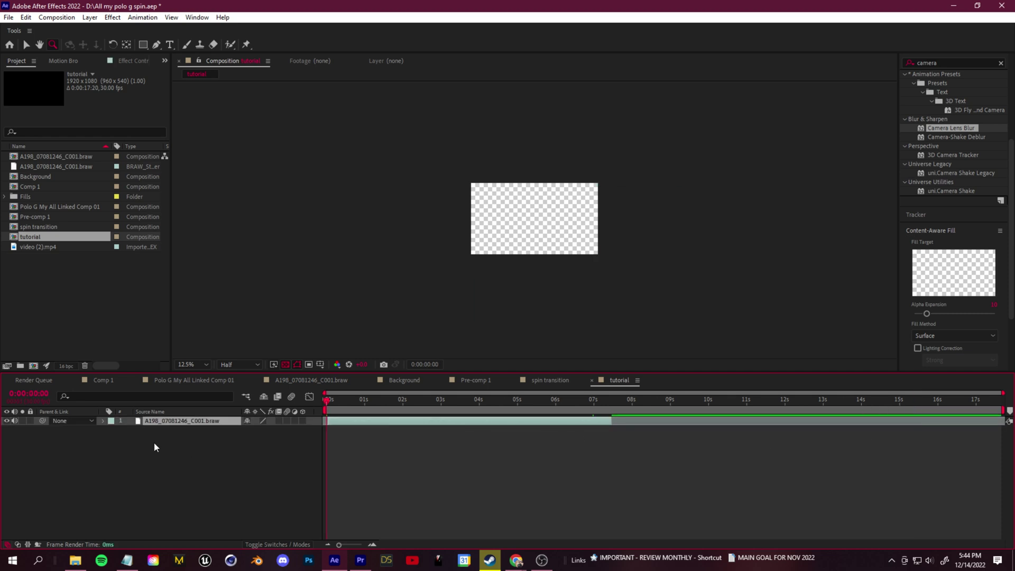
pyautogui.press('space')
pyautogui.press('space')
pyautogui.press('=')
pyautogui.press('=')
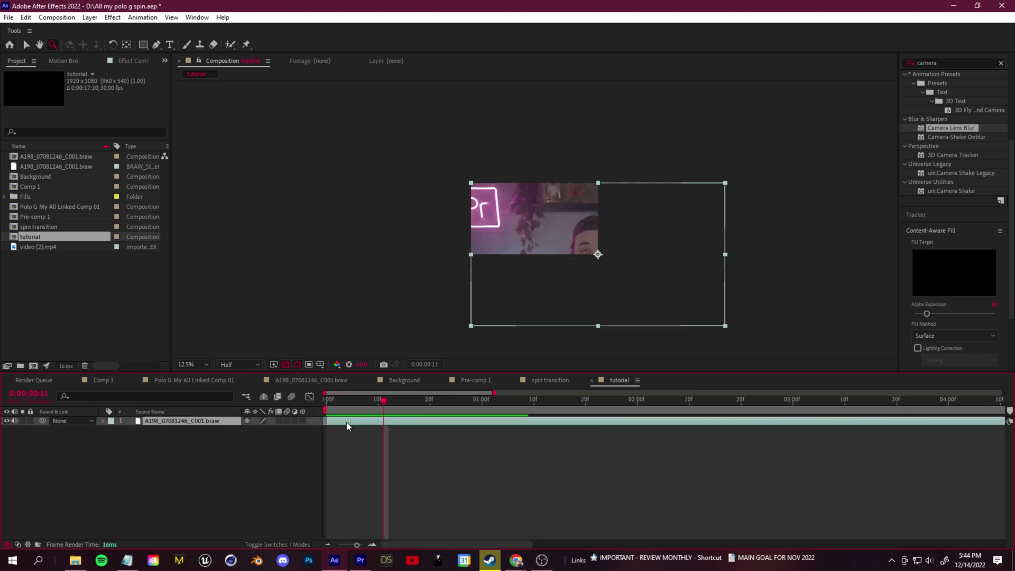
pyautogui.press('Home')
pyautogui.rightClick(304, 421)
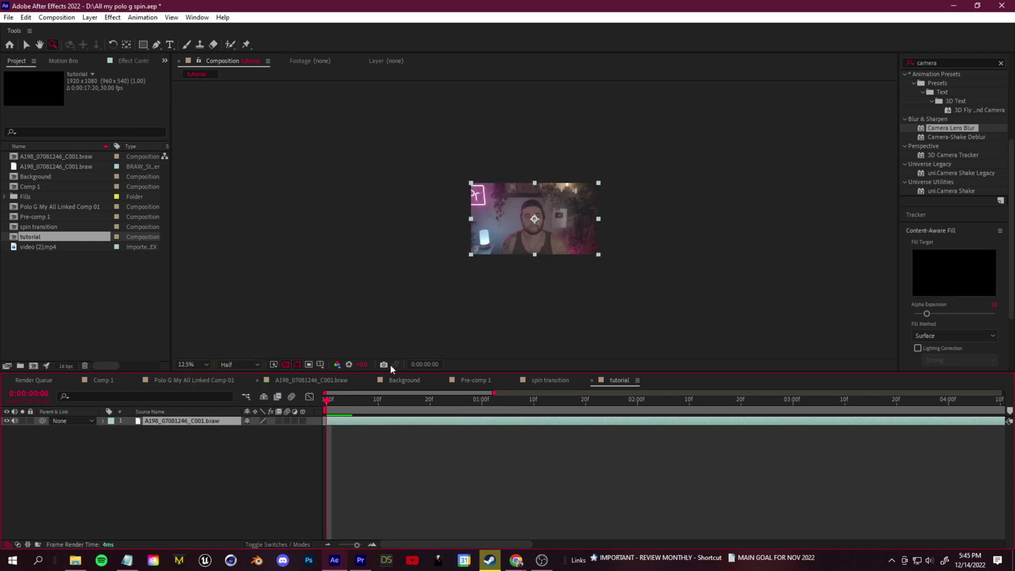
# - Preview the clip and trim the tutorial composition to a duration of 0:00:05:06
pyautogui.press('space')
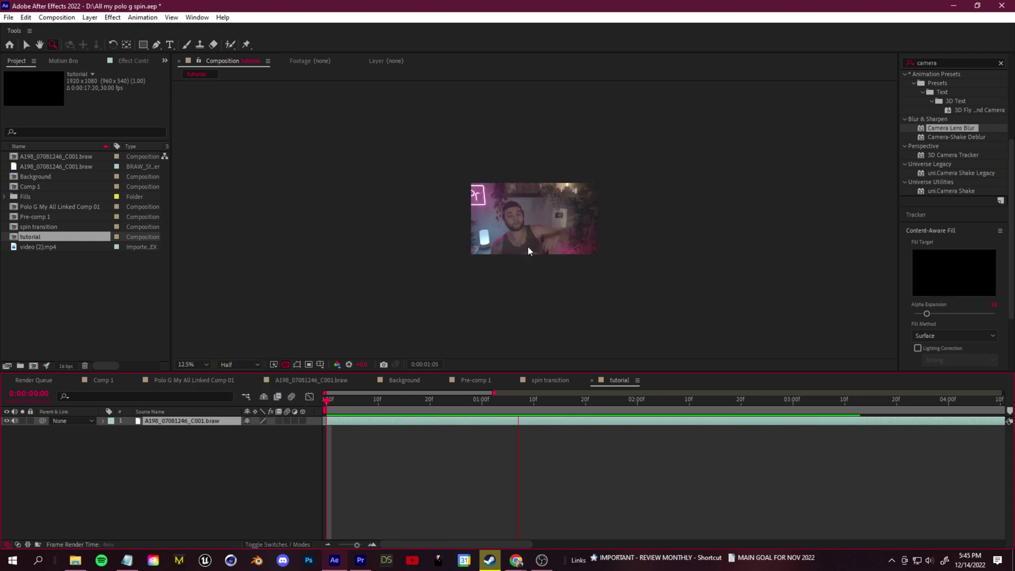
pyautogui.press('space')
pyautogui.press('space')
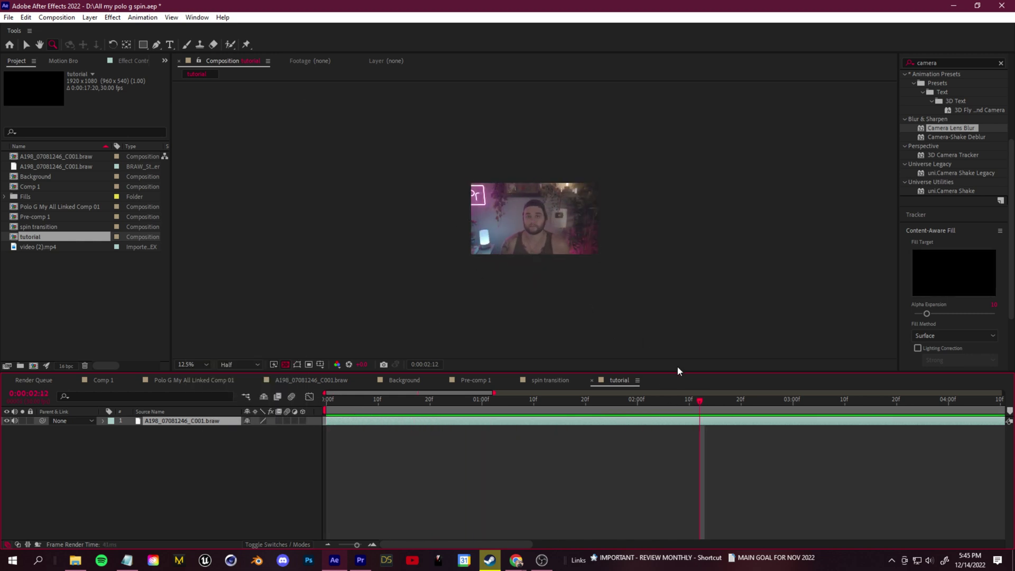
pyautogui.moveTo(713, 405); pyautogui.dragTo(631, 366)
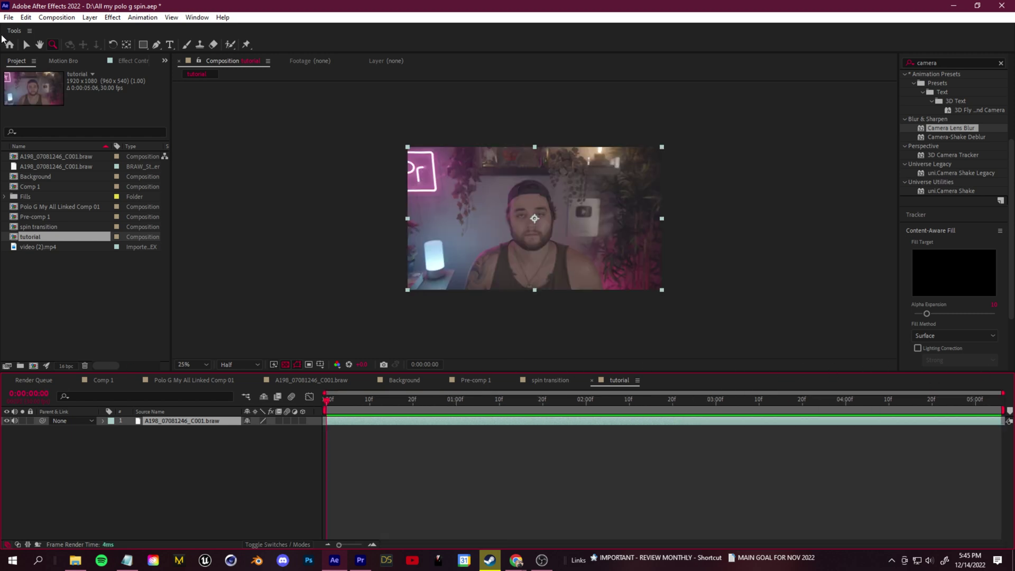
# - Save the project and review the trimmed clip, ending back at its first frame
pyautogui.click(9, 17)
pyautogui.click(26, 115)
pyautogui.press('space')
pyautogui.press('space')
pyautogui.press('v')
pyautogui.moveTo(327, 399); pyautogui.dragTo(724, 400)
pyautogui.press('Home')
# - Open the A198_07081246_C001.braw layer for isolated editing with the Roto Brush tool at frame 0:00:00:00
pyautogui.doubleClick(193, 422)
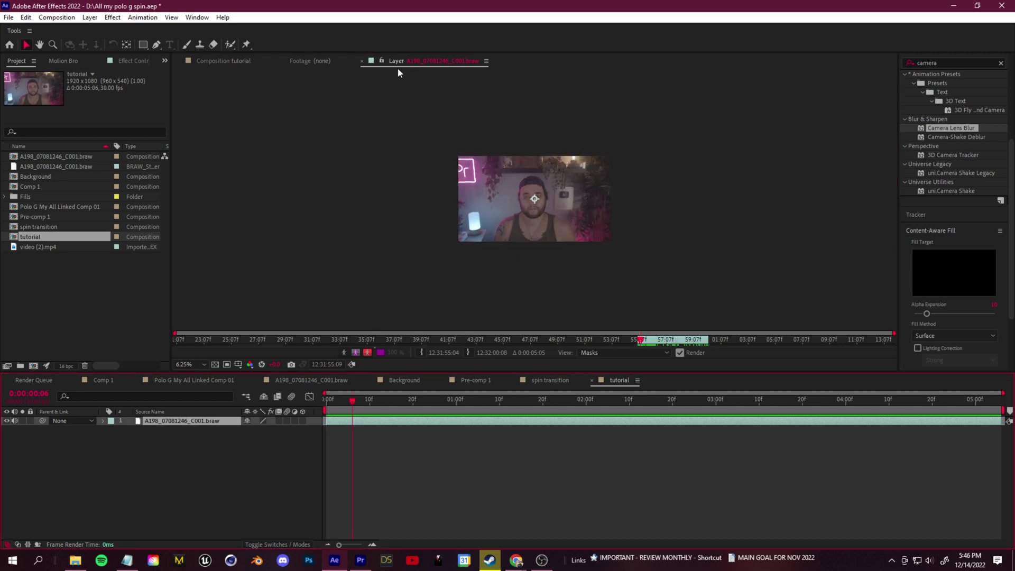
pyautogui.click(231, 44)
pyautogui.press('space')
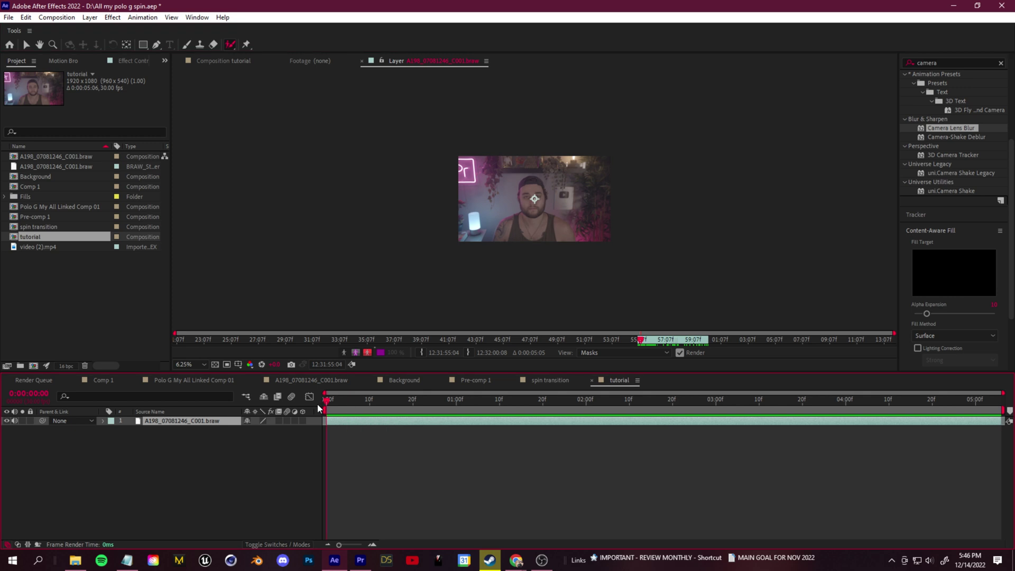
pyautogui.moveTo(339, 408); pyautogui.dragTo(319, 408)
pyautogui.scroll(1, 501, 244)
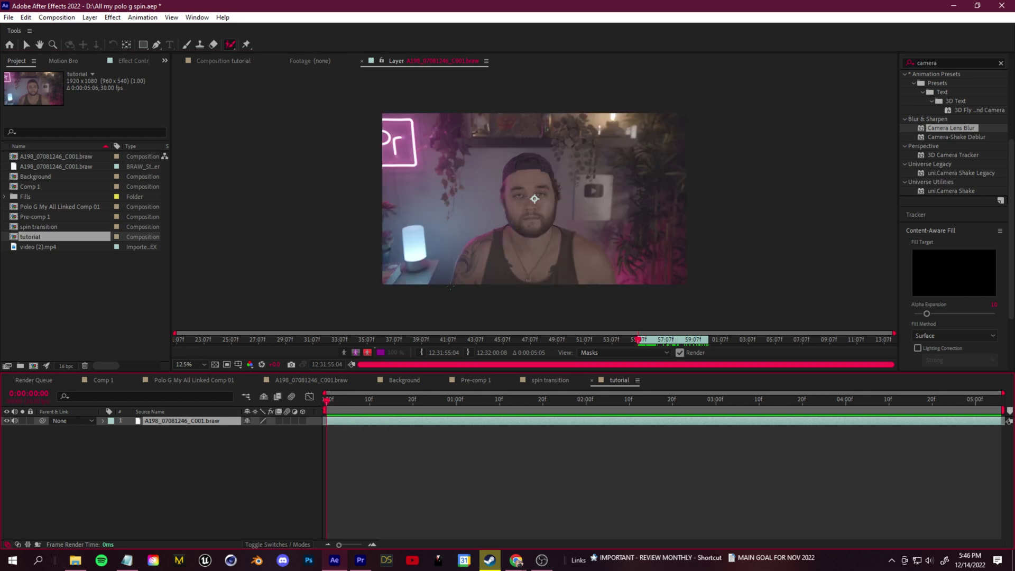
# - Paint Roto Brush strokes to select the man on the first frame and exclude the surrounding background
pyautogui.moveTo(456, 282)
pyautogui.mouseDown()
pyautogui.moveTo(471, 239)
pyautogui.moveTo(508, 225)
pyautogui.moveTo(504, 199)
pyautogui.moveTo(579, 231)
pyautogui.mouseUp()
pyautogui.moveTo(609, 285)
pyautogui.mouseDown()
pyautogui.moveTo(487, 277)
pyautogui.moveTo(570, 266)
pyautogui.moveTo(522, 197)
pyautogui.mouseUp()
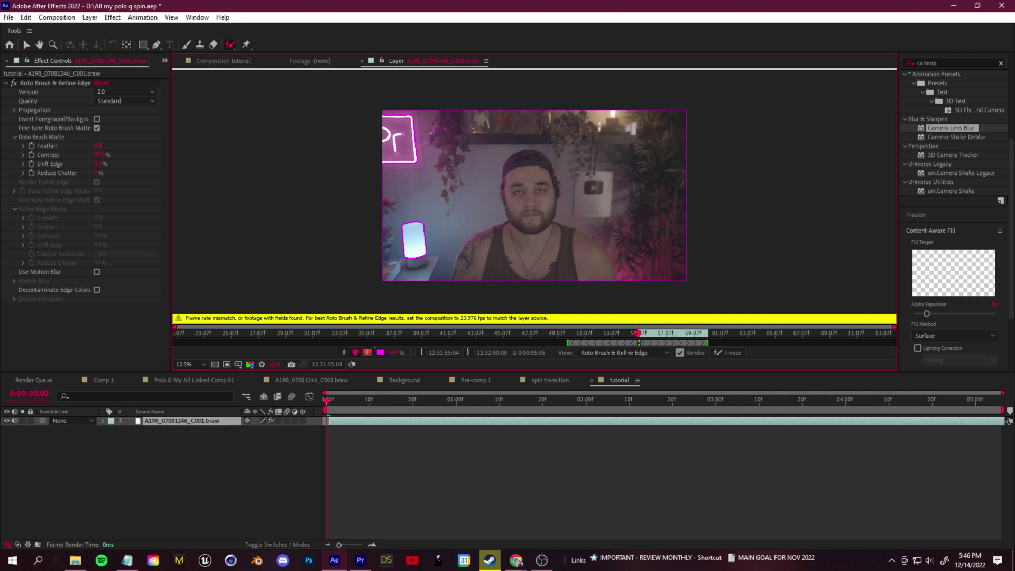
pyautogui.moveTo(443, 265)
pyautogui.mouseDown()
pyautogui.moveTo(478, 220)
pyautogui.moveTo(520, 123)
pyautogui.moveTo(580, 185)
pyautogui.moveTo(649, 321)
pyautogui.mouseUp()
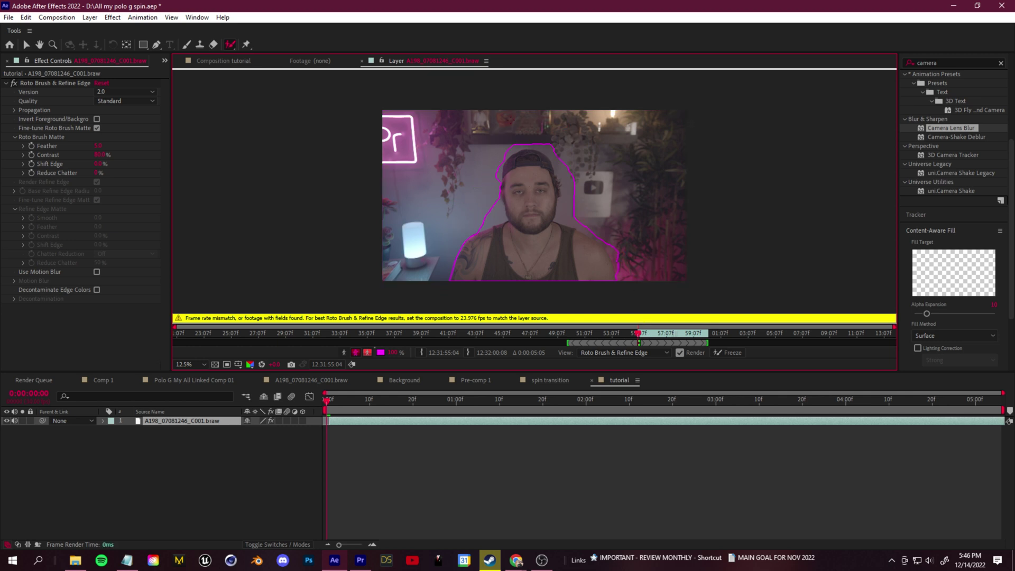
pyautogui.moveTo(489, 223)
pyautogui.mouseDown()
pyautogui.moveTo(495, 185)
pyautogui.moveTo(509, 139)
pyautogui.mouseUp()
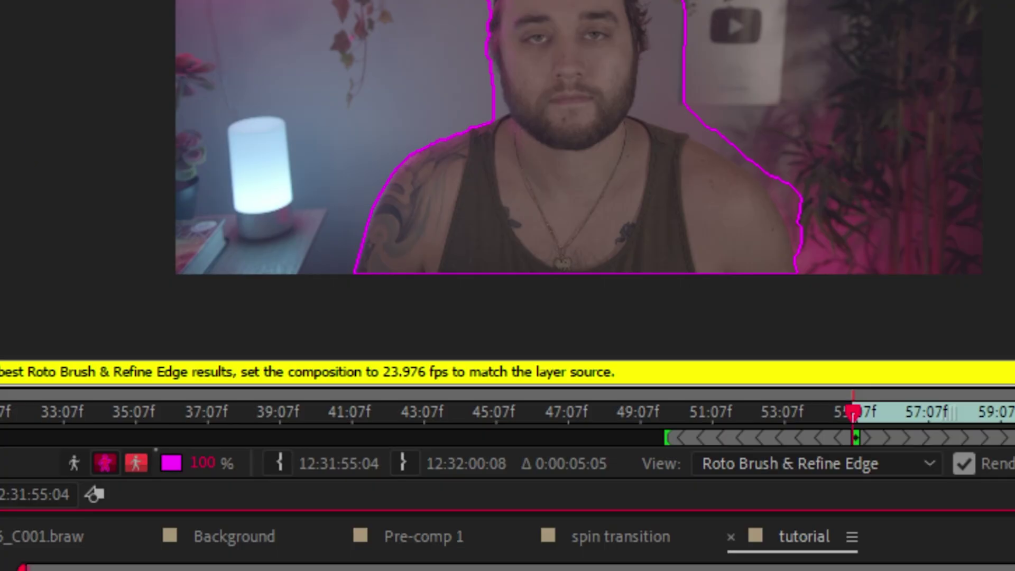
# - Set the tutorial composition's frame rate to 23.976 fps to match the source footage
pyautogui.click(56, 17)
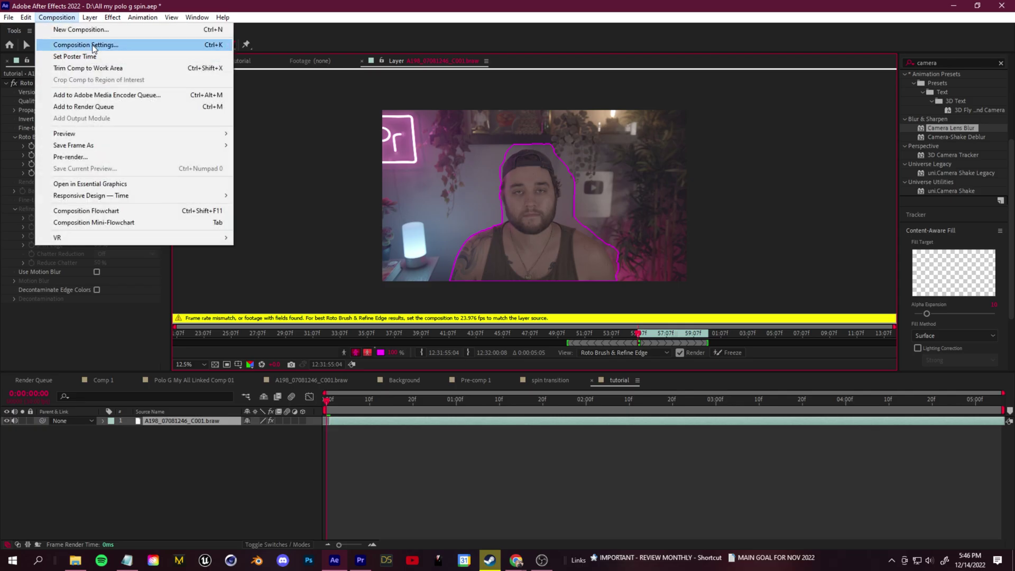
pyautogui.click(74, 42)
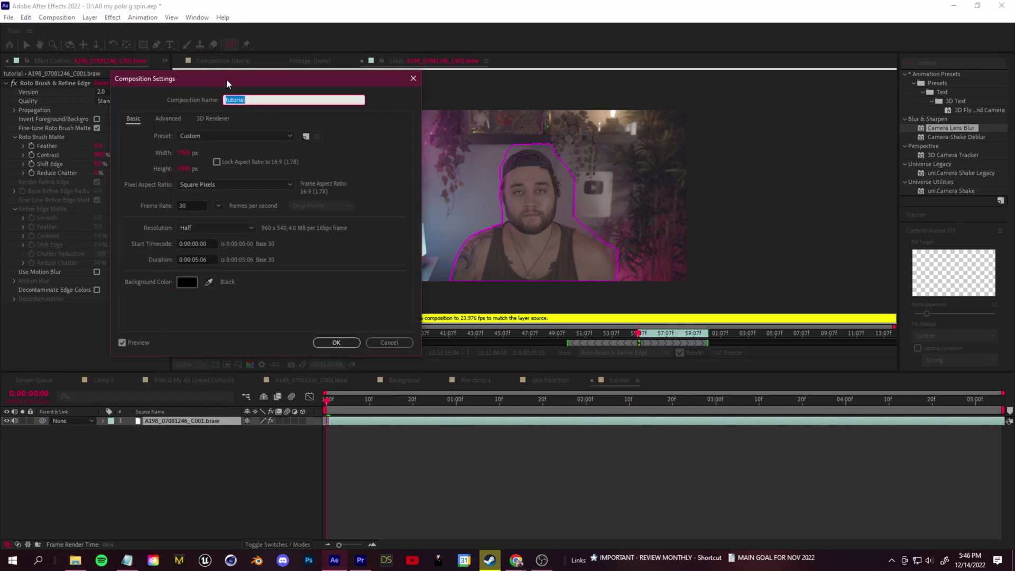
pyautogui.moveTo(226, 78); pyautogui.dragTo(151, 88)
pyautogui.click(143, 214)
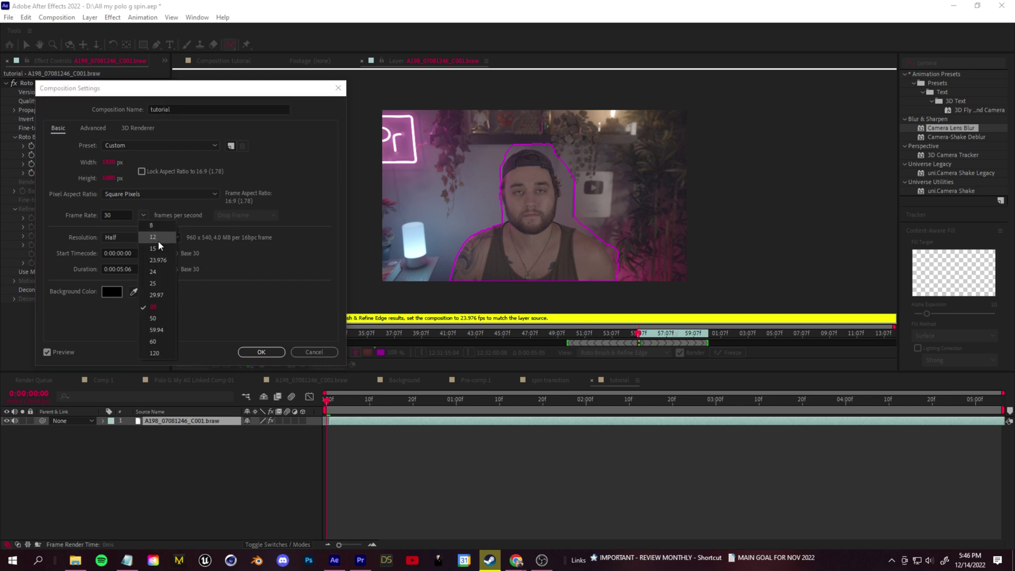
pyautogui.click(151, 260)
pyautogui.click(261, 352)
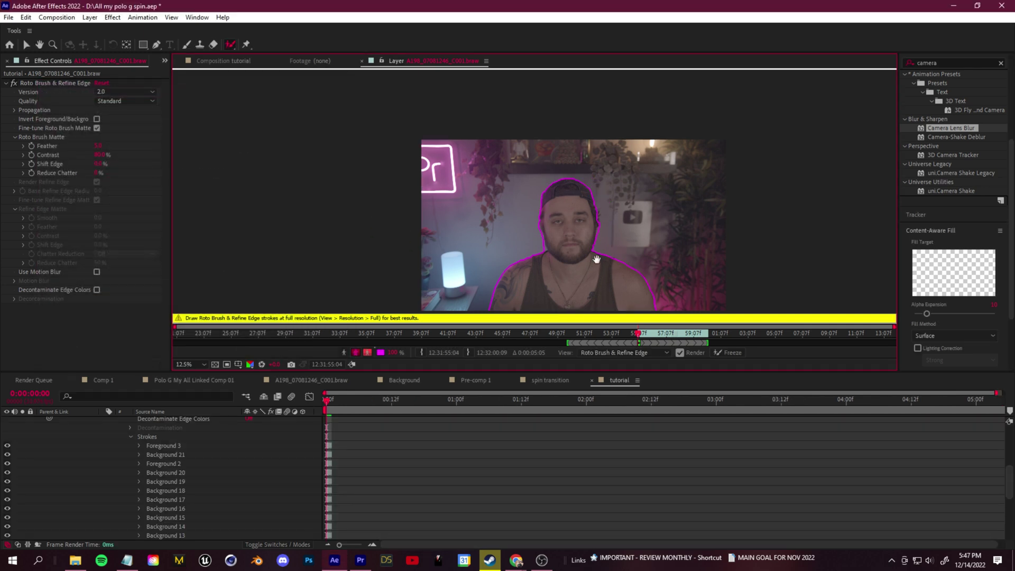
# - Step frame by frame from the start to 0:00:00:12, checking how the Roto Brush outline follows the man
pyautogui.moveTo(596, 259); pyautogui.dragTo(548, 185)
pyautogui.scroll(1, 501, 197)
pyautogui.scroll(-1, 502, 198)
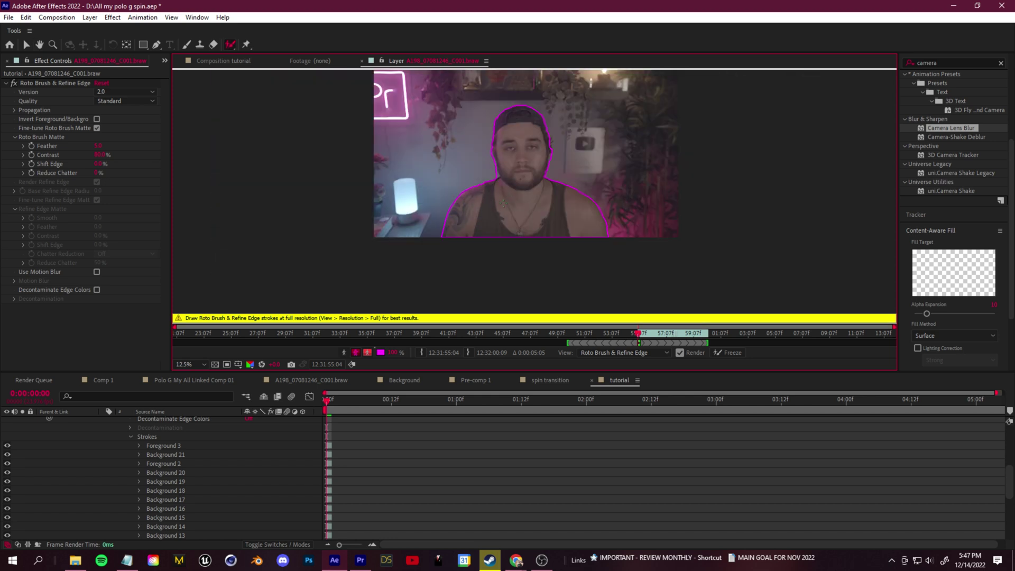
pyautogui.press('pagedown')
pyautogui.press('pagedown')
pyautogui.press('pagedown')
pyautogui.press('pagedown')
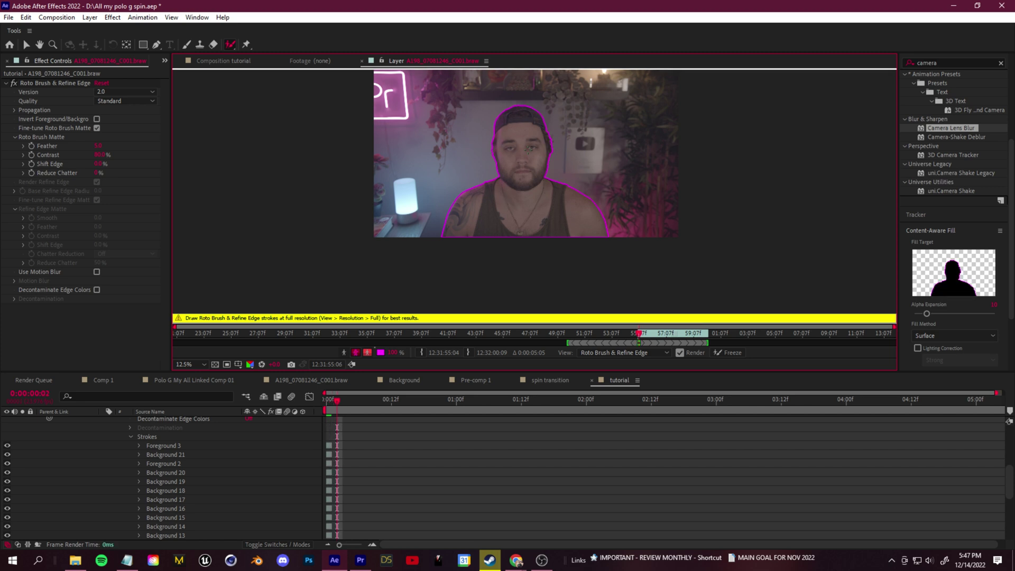
pyautogui.press('pagedown')
pyautogui.press('pagedown')
pyautogui.press('pagedown')
pyautogui.press('pagedown')
pyautogui.press('pagedown')
pyautogui.press('pagedown')
pyautogui.press('pagedown')
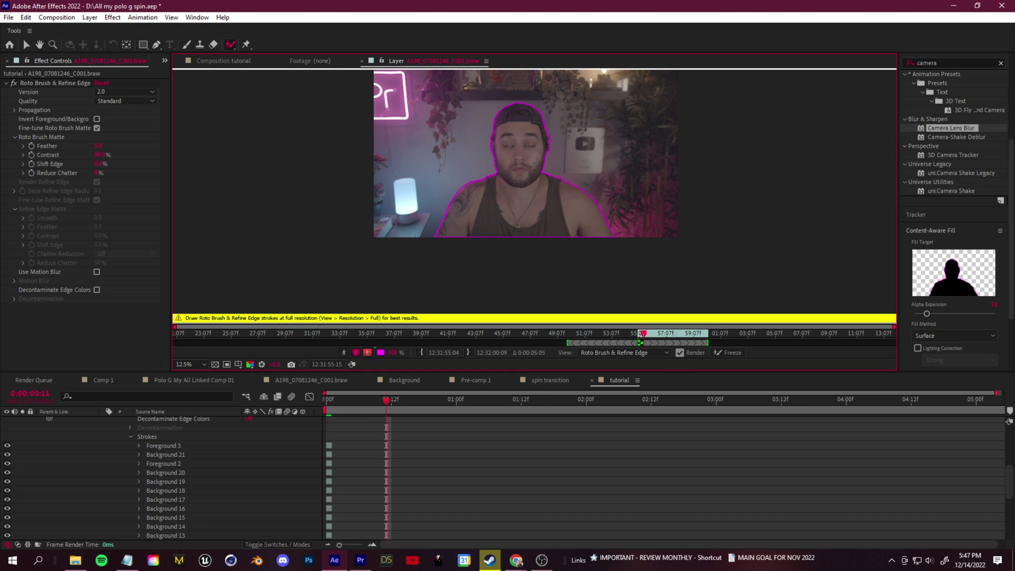
pyautogui.press('pagedown')
pyautogui.press('pageup')
pyautogui.press('pageup')
pyautogui.press('pagedown')
pyautogui.press('pagedown')
pyautogui.press('pageup')
pyautogui.press('pagedown')
pyautogui.press('pageup')
pyautogui.press('pagedown')
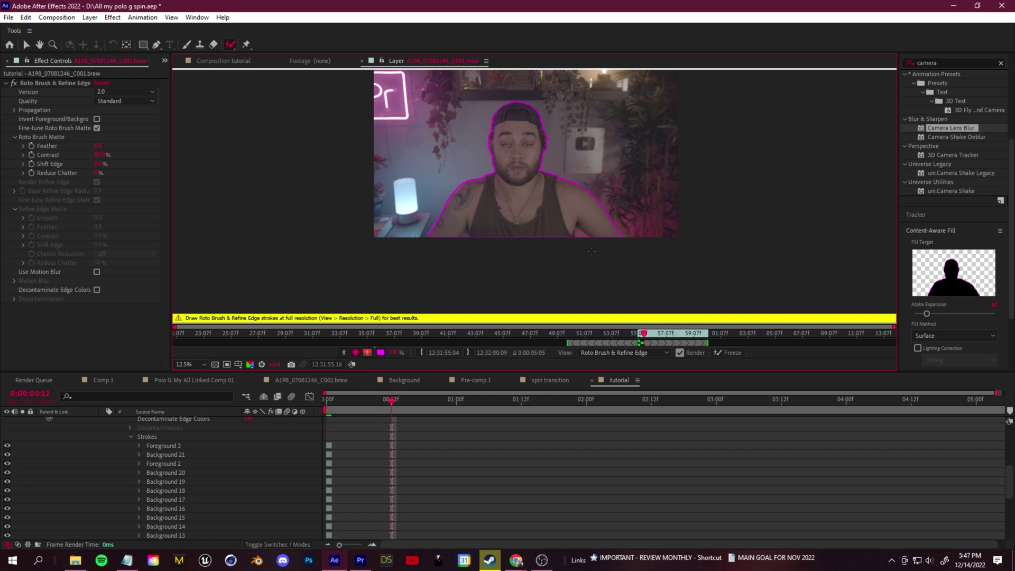
# - Correct the Roto Brush outline around the arm nearest the bamboo plant at 0:00:00:12 with foreground and background strokes
pyautogui.scroll(1, 625, 231)
pyautogui.moveTo(665, 248)
pyautogui.mouseDown()
pyautogui.moveTo(540, 193)
pyautogui.moveTo(621, 250)
pyautogui.mouseUp()
pyautogui.moveTo(582, 202); pyautogui.dragTo(613, 220)
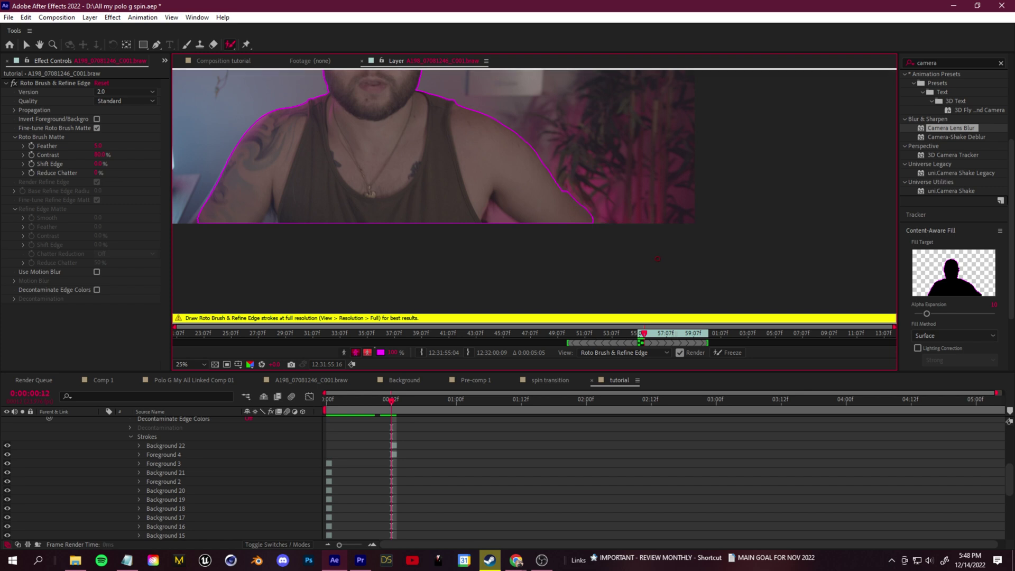
pyautogui.scroll(-2, 544, 200)
pyautogui.scroll(2, 545, 198)
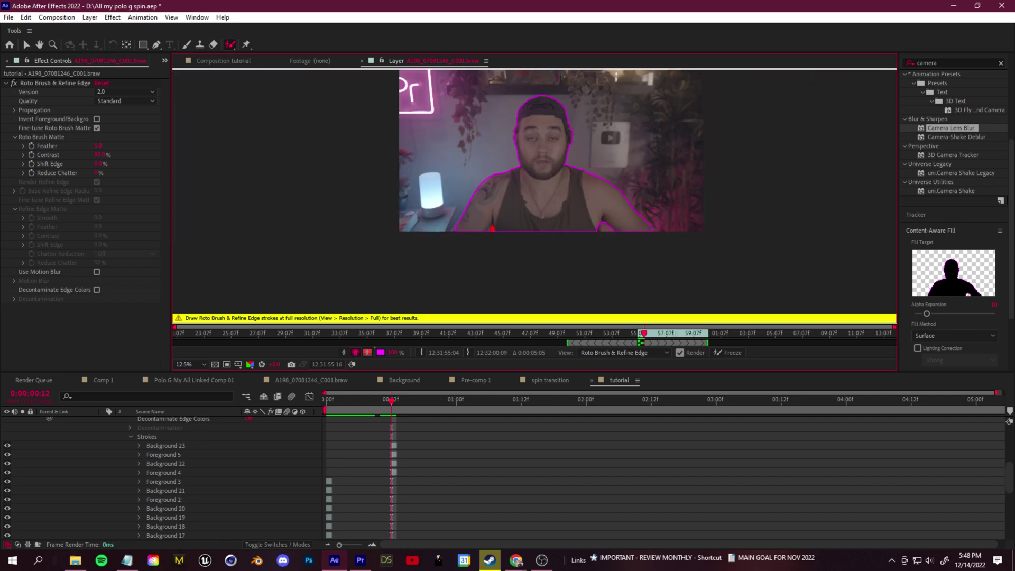
# - Refine the roto selection of the raised arm near the bamboo plant on frames 0:00:00:13 and 0:00:00:14
pyautogui.press('pagedown')
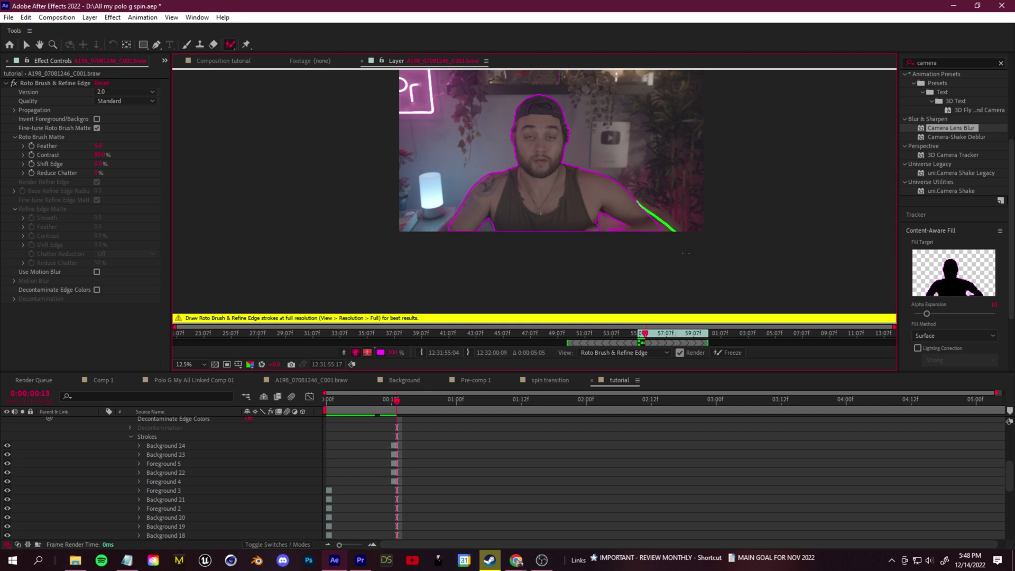
pyautogui.moveTo(667, 201)
pyautogui.mouseDown()
pyautogui.moveTo(643, 190)
pyautogui.moveTo(643, 235)
pyautogui.mouseUp()
pyautogui.scroll(4, 544, 211)
pyautogui.moveTo(391, 229)
pyautogui.mouseDown()
pyautogui.moveTo(544, 209)
pyautogui.moveTo(535, 90)
pyautogui.mouseUp()
pyautogui.moveTo(337, 117); pyautogui.dragTo(317, 117)
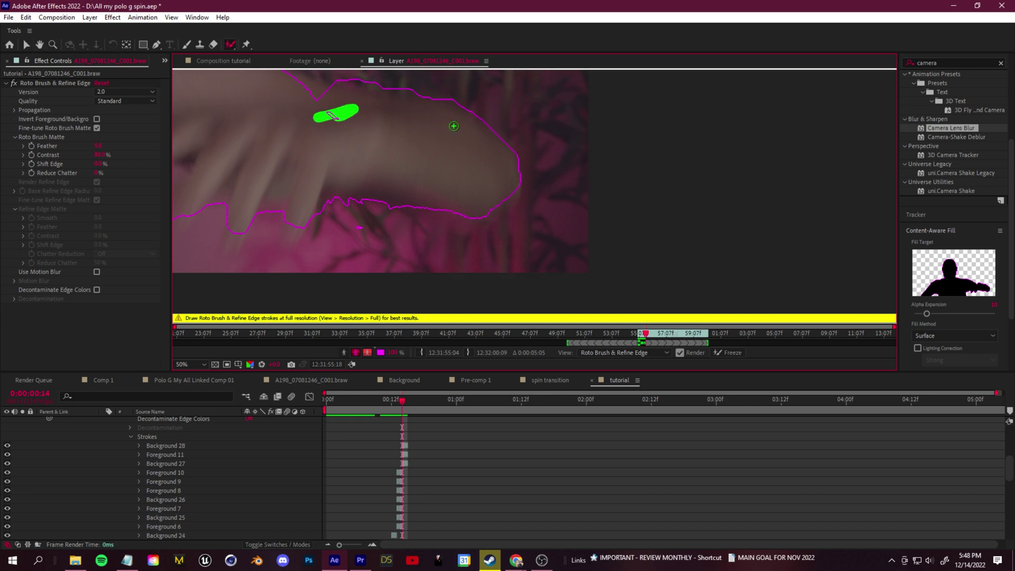
# - Fill the notch along the upper edge of the plant-side forearm at 0:00:00:14 and clean its outline with Roto Brush strokes
pyautogui.press('space')
pyautogui.moveTo(433, 183); pyautogui.dragTo(504, 209)
pyautogui.moveTo(419, 251); pyautogui.dragTo(435, 253)
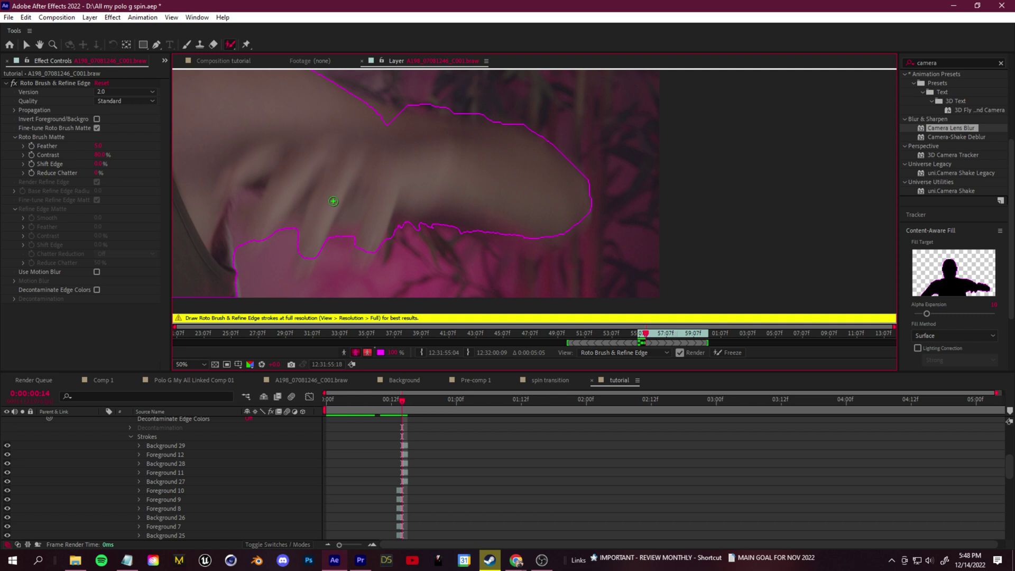
pyautogui.moveTo(374, 113); pyautogui.dragTo(391, 154)
pyautogui.moveTo(337, 129); pyautogui.dragTo(453, 181)
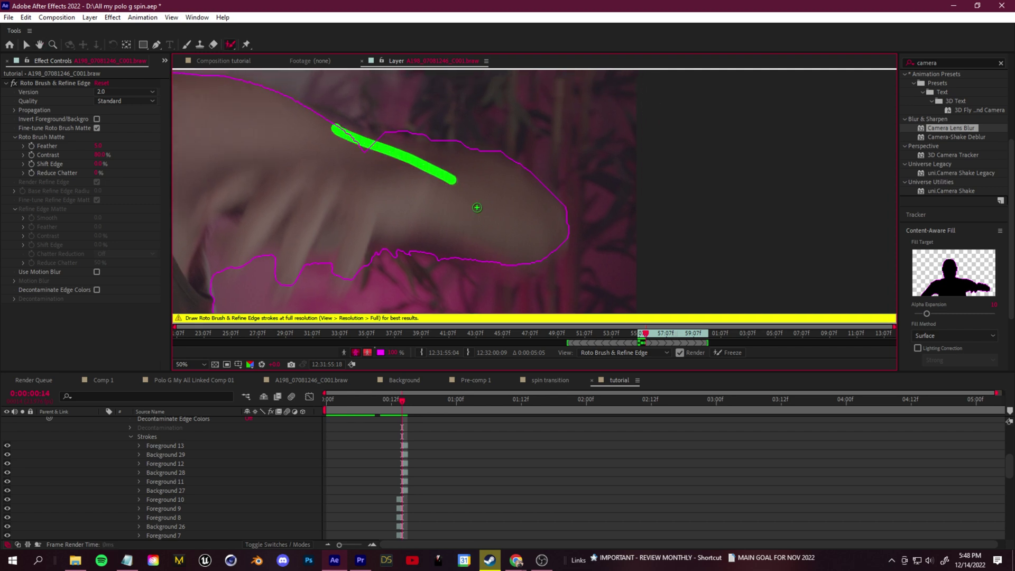
pyautogui.moveTo(371, 120); pyautogui.dragTo(551, 168)
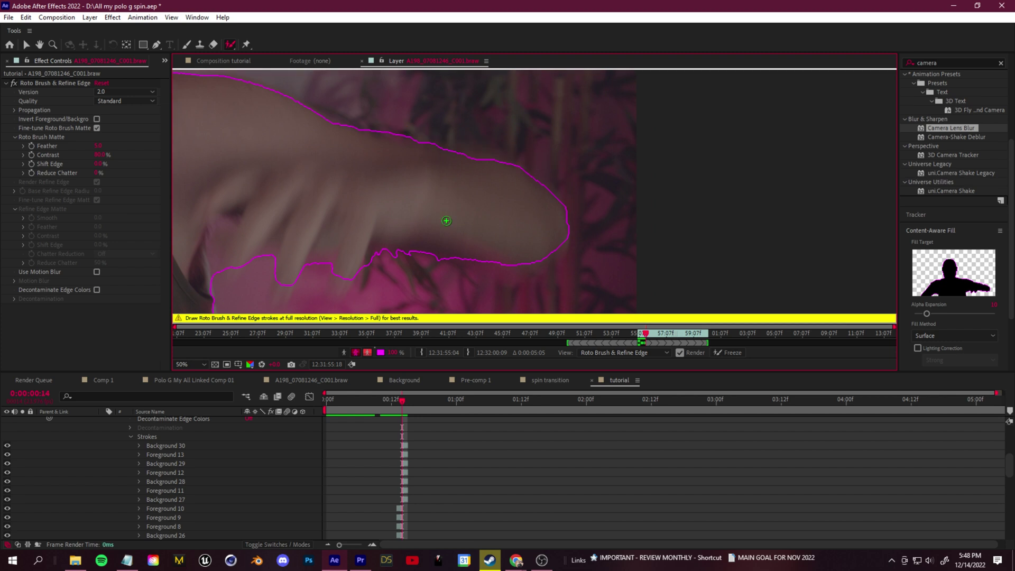
pyautogui.press(',')
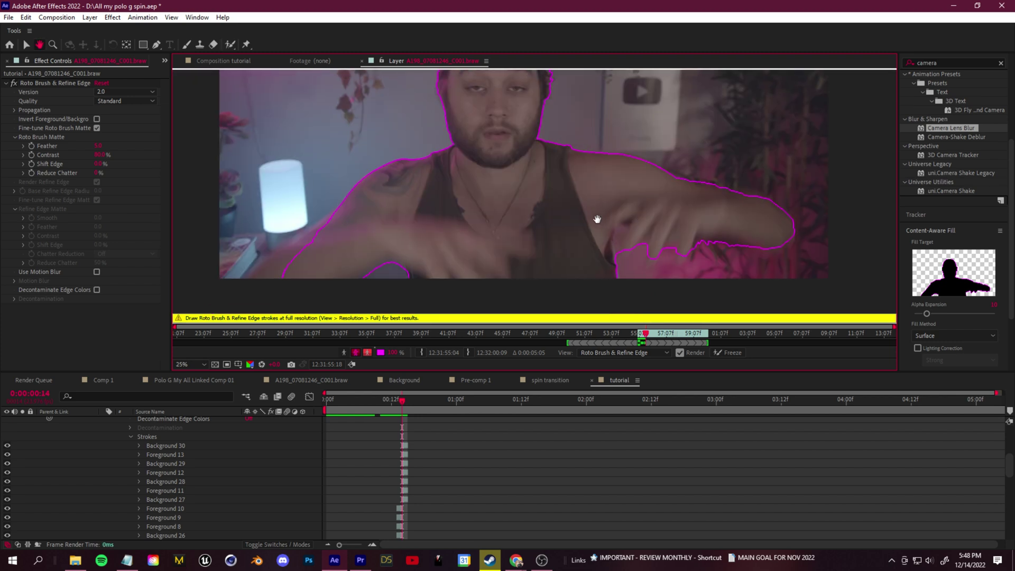
# - Add the blurred forearm near the lamp to the roto selection at 0:00:00:14 and subtract the table area beside it
pyautogui.moveTo(316, 233); pyautogui.dragTo(233, 292)
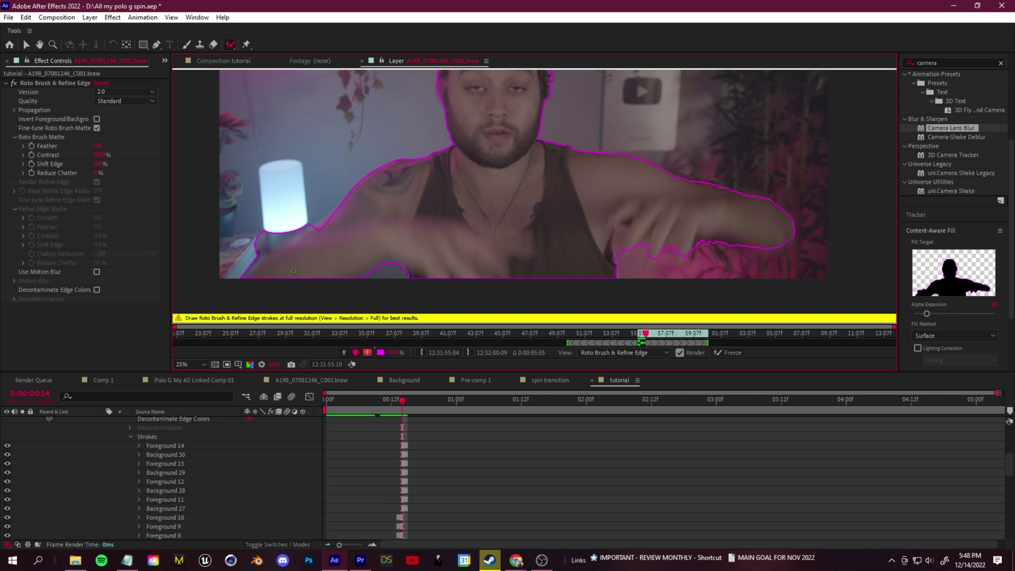
pyautogui.moveTo(305, 224)
pyautogui.keyDown('alt'); pyautogui.mouseDown()
pyautogui.moveTo(263, 252)
pyautogui.moveTo(220, 261)
pyautogui.mouseUp(); pyautogui.keyUp('alt')
pyautogui.keyDown('alt'); pyautogui.moveTo(295, 235); pyautogui.dragTo(235, 276); pyautogui.keyUp('alt')
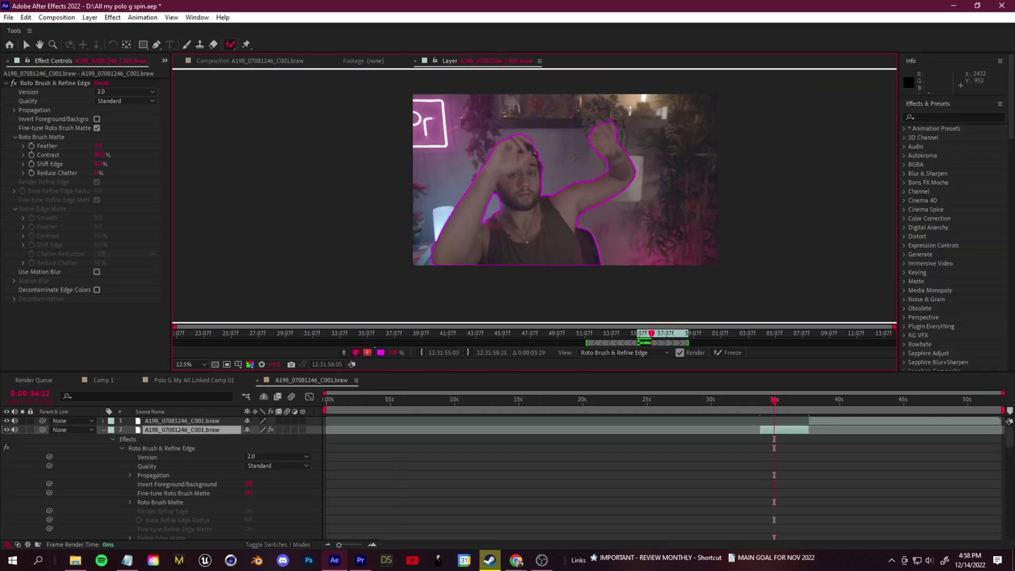
# - Subtract unwanted background from the Roto Brush selection near 0:00:34:22 in the A198_07081246_C001.braw composition and advance through the following frames
pyautogui.scroll(1, 603, 238)
pyautogui.keyDown('alt'); pyautogui.moveTo(610, 233); pyautogui.dragTo(617, 250); pyautogui.keyUp('alt')
pyautogui.press('pagedown')
pyautogui.press('pagedown')
pyautogui.press('pagedown')
pyautogui.scroll(-1, 613, 238)
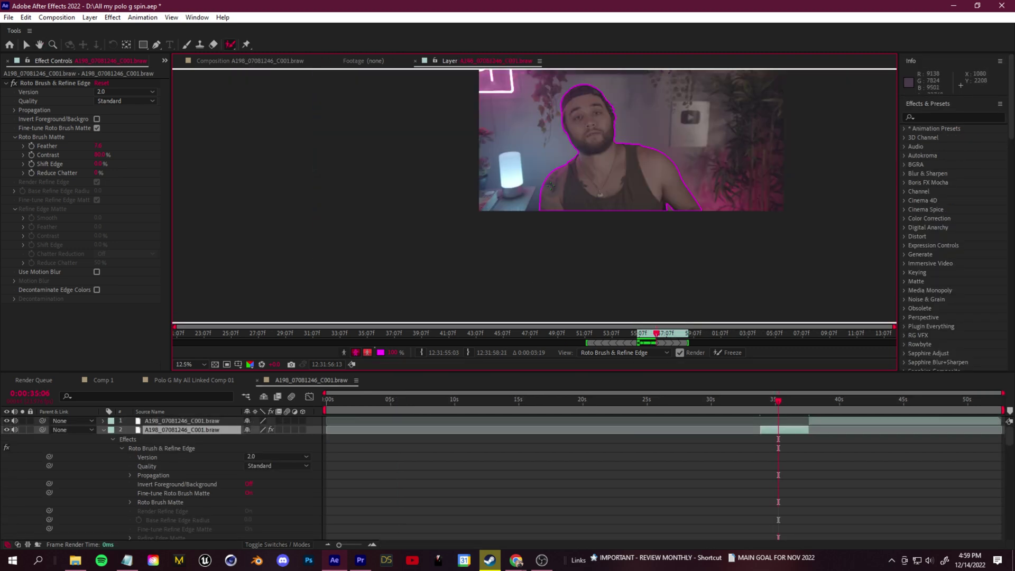
# - Advance frame by frame from 0:00:35:06 to propagate the Roto Brush selection through the rest of the clip
pyautogui.press('pagedown')
pyautogui.press('pagedown')
pyautogui.press('pagedown')
pyautogui.press('pagedown')
pyautogui.press('pagedown')
pyautogui.press('pagedown')
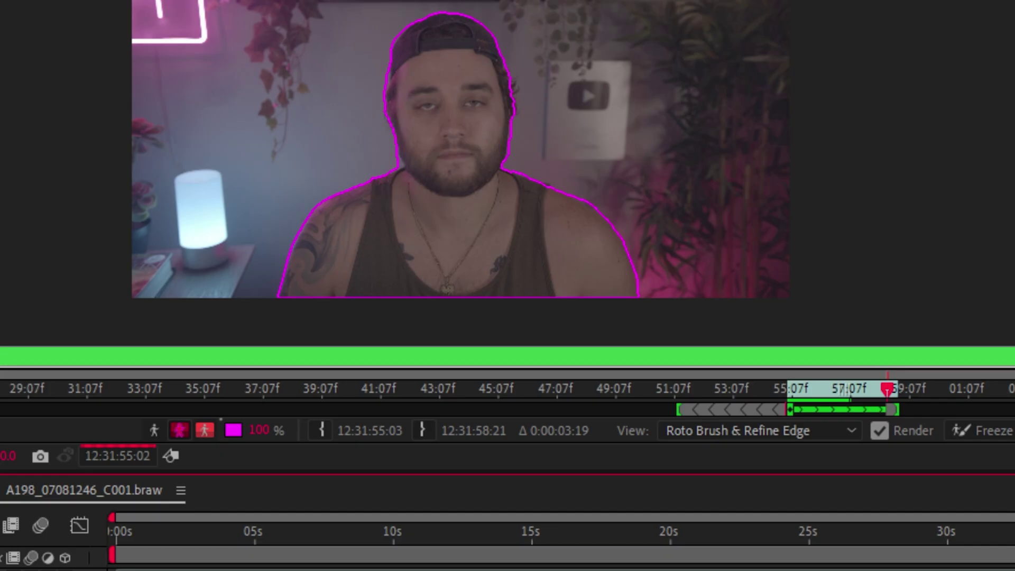
# - Shorten the Roto Brush span so it begins near the clip's in point, and freeze the propagation before returning to the composition
pyautogui.scroll(2, 723, 409)
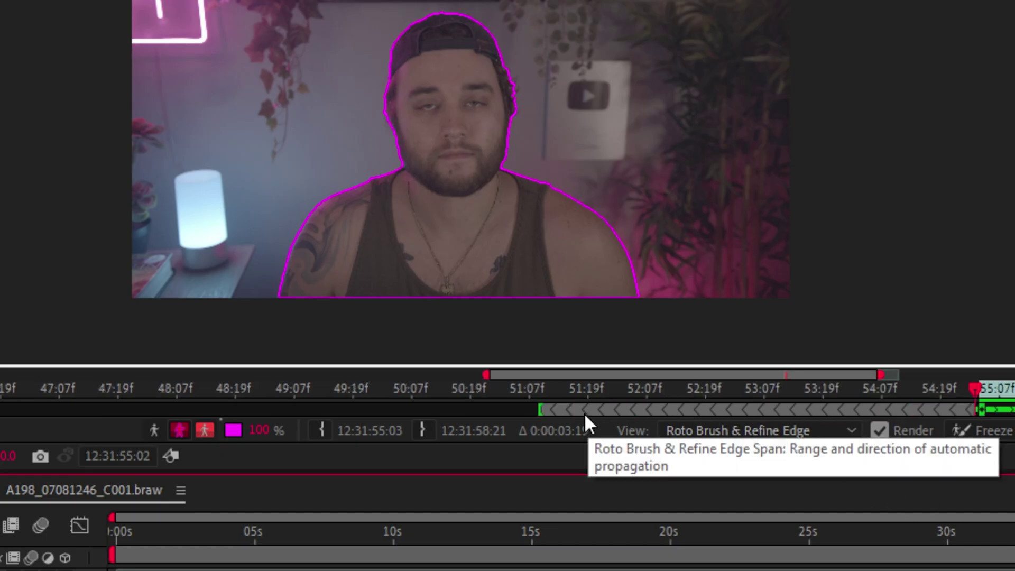
pyautogui.moveTo(539, 411); pyautogui.dragTo(969, 411)
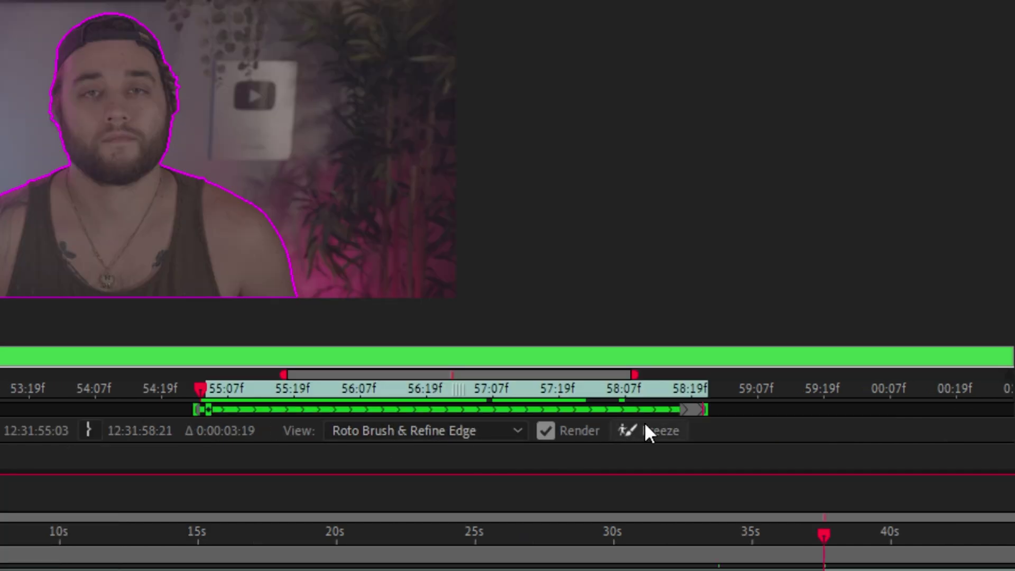
pyautogui.click(977, 429)
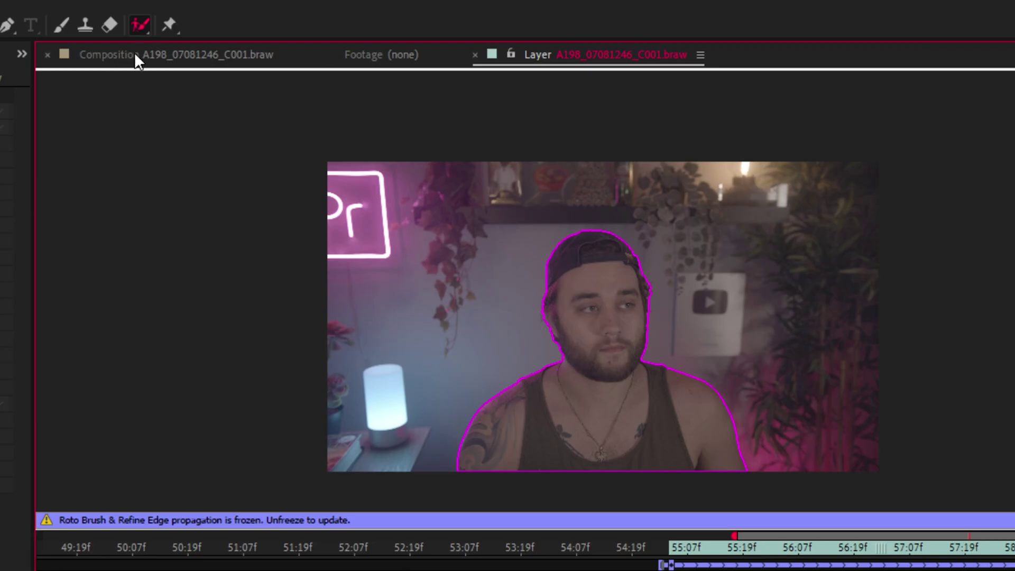
pyautogui.click(134, 55)
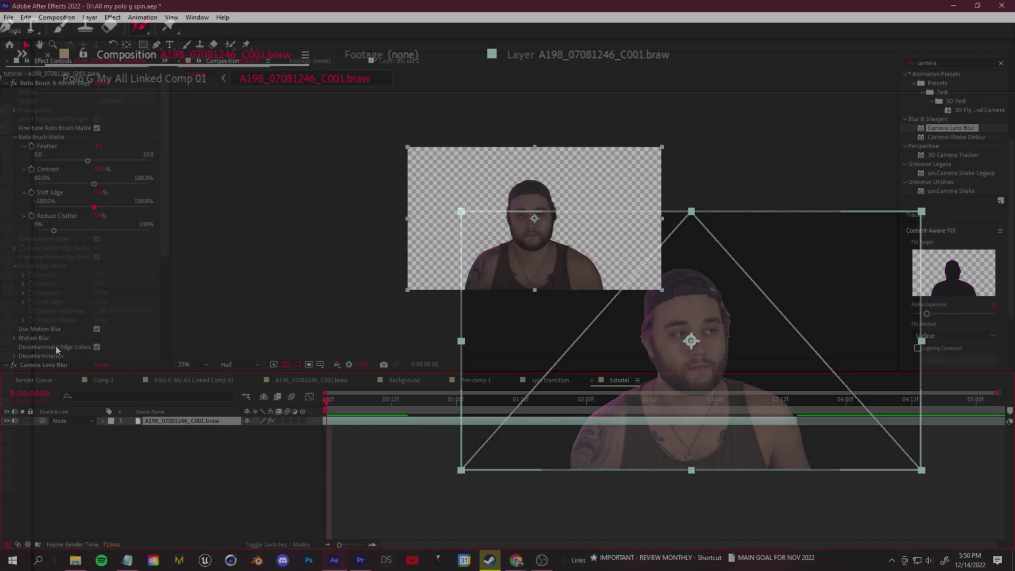
# - Compare the cutout with the original footage in the tutorial composition by toggling the transparency grid and Roto Brush & Refine Edge
pyautogui.click(287, 365)
pyautogui.moveTo(340, 404); pyautogui.dragTo(310, 370)
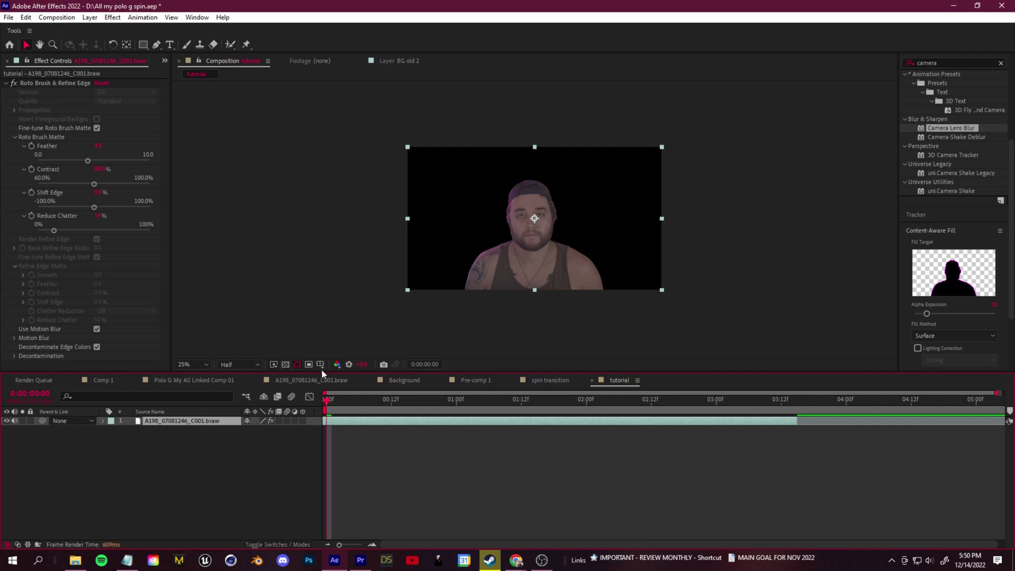
pyautogui.click(286, 364)
pyautogui.click(13, 83)
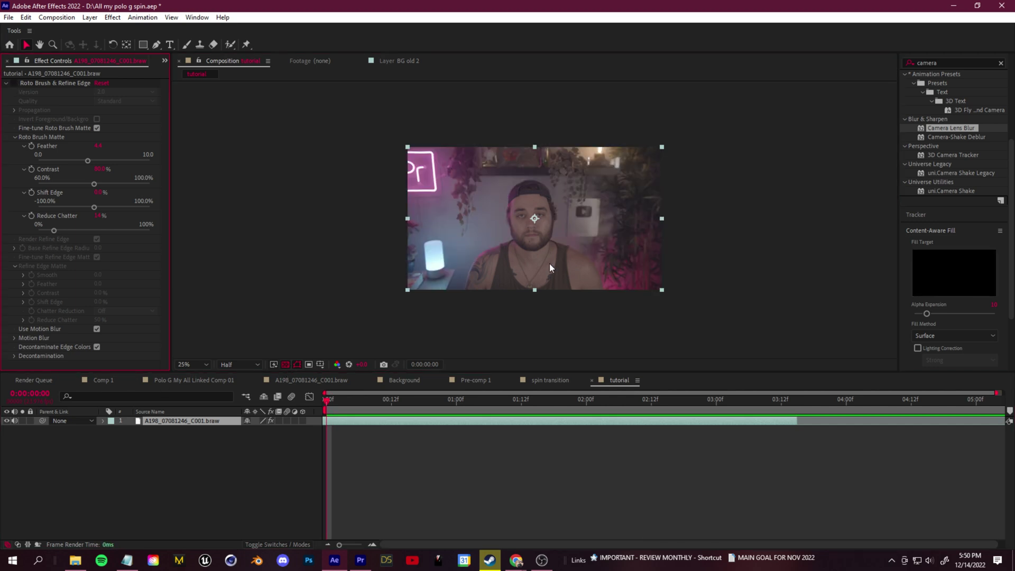
pyautogui.click(14, 83)
# - Check the cutout at several points of the tutorial timeline up to 0:00:03:05 and return to the first frame
pyautogui.click(484, 410)
pyautogui.click(620, 412)
pyautogui.click(687, 401)
pyautogui.click(744, 402)
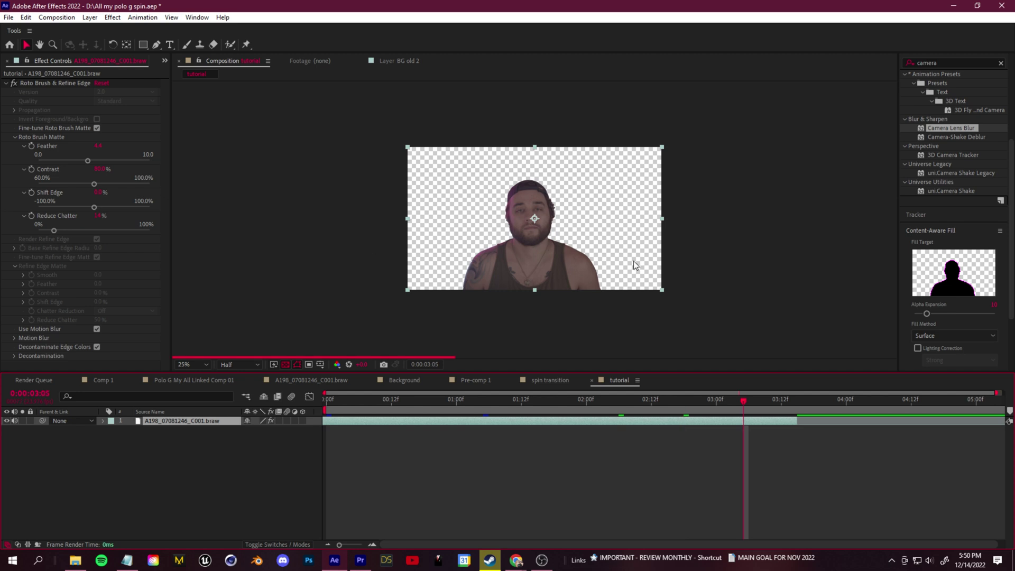
pyautogui.press('Home')
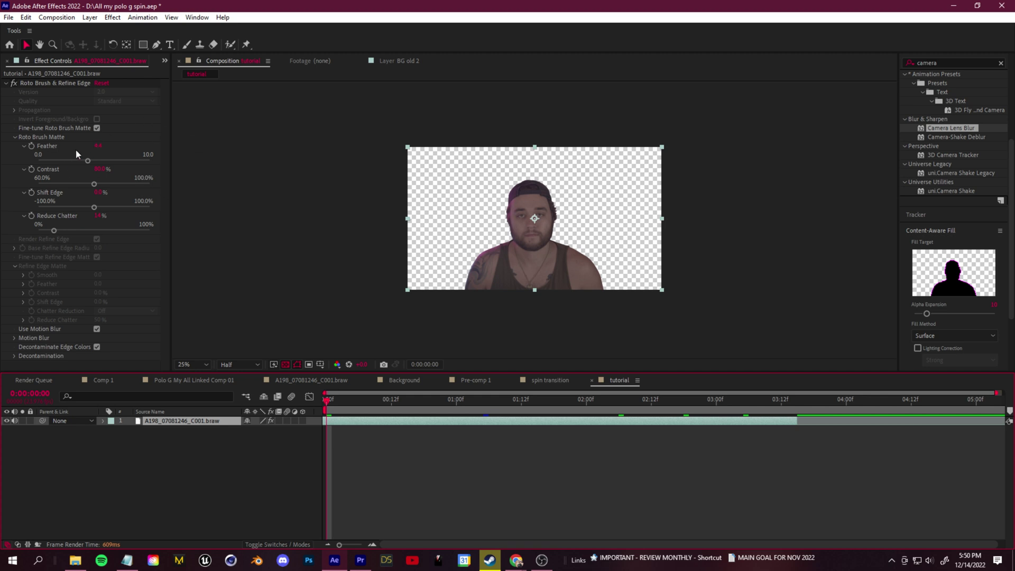
# - Examine the cutout at 0:00:01:07 and over the opening frames with the Roto Brush & Refine Edge effect selected
pyautogui.click(53, 83)
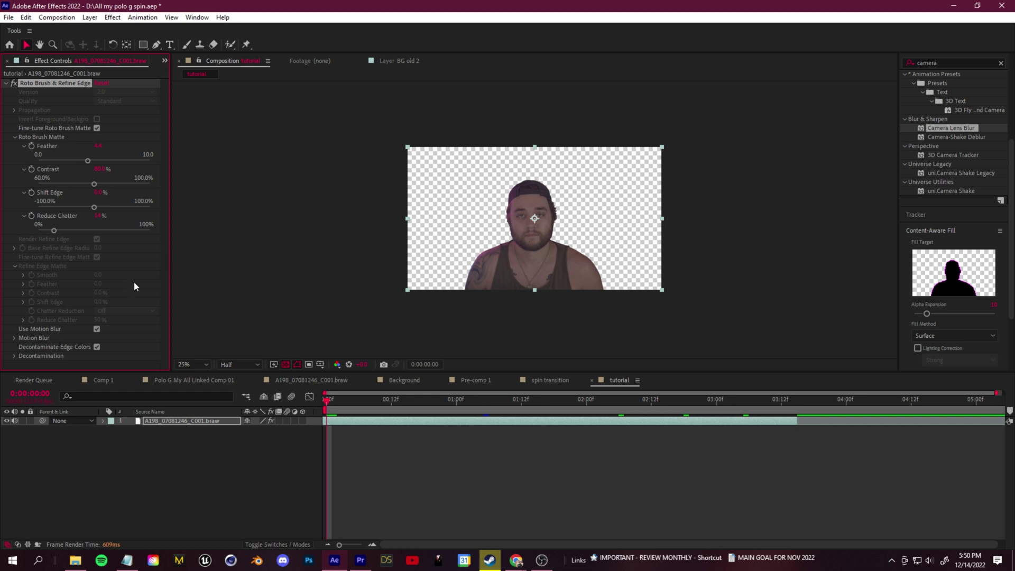
pyautogui.moveTo(460, 400); pyautogui.dragTo(495, 400)
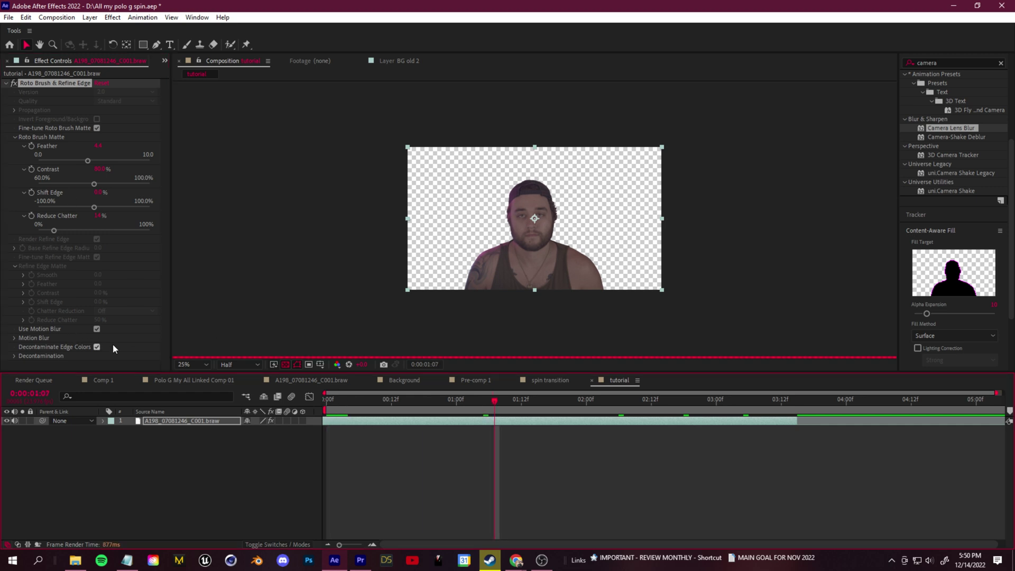
pyautogui.press('Home')
pyautogui.press(',')
pyautogui.press('.')
pyautogui.press(',')
pyautogui.press('.')
pyautogui.moveTo(332, 401); pyautogui.dragTo(287, 407)
pyautogui.click(333, 407)
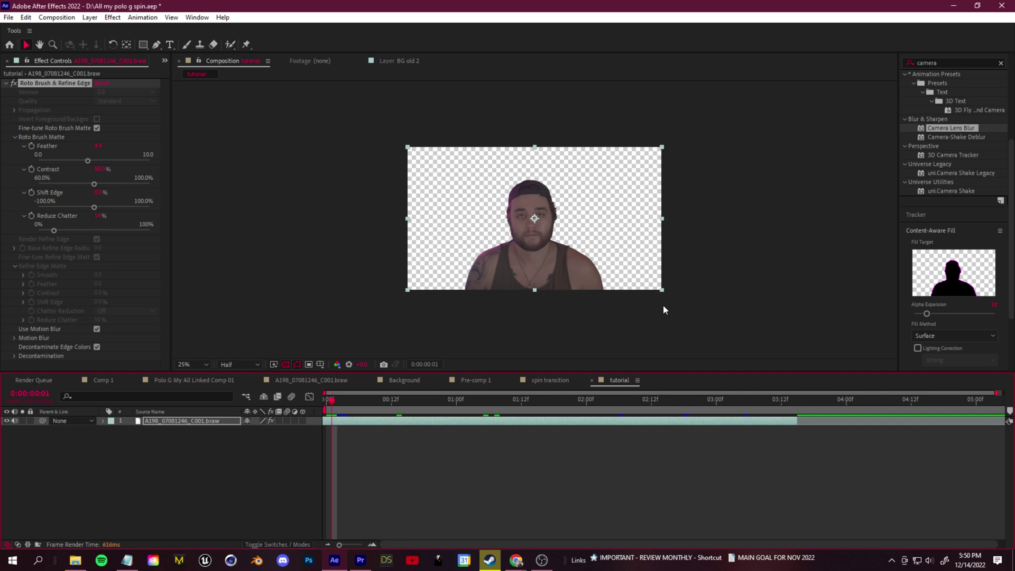
pyautogui.moveTo(348, 404); pyautogui.dragTo(288, 411)
pyautogui.click(359, 407)
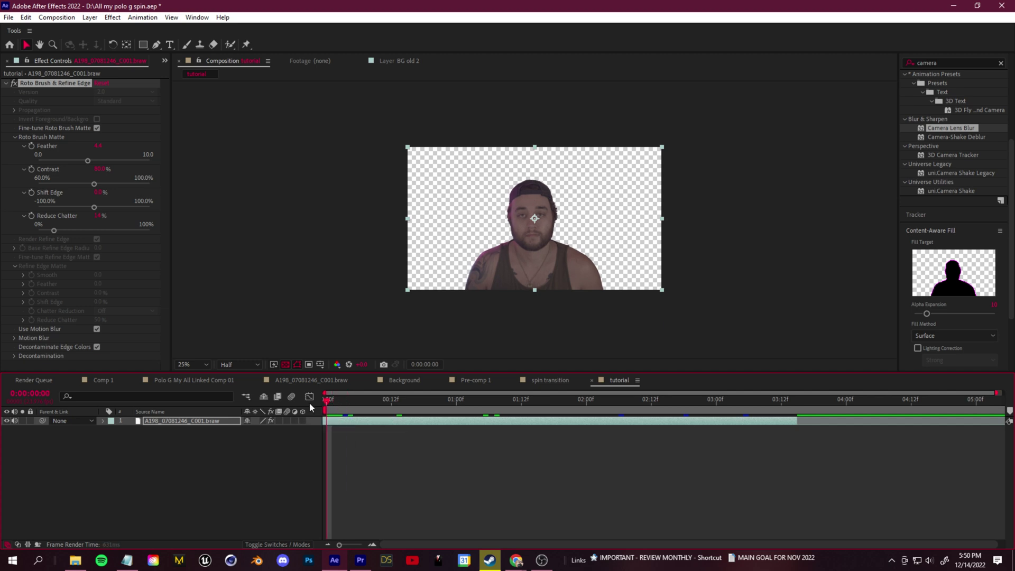
# - Split the A198_07081246_C001.braw layer at 0:00:00:04 and turn off Roto Brush & Refine Edge on the opening segment
pyautogui.moveTo(360, 407); pyautogui.dragTo(348, 404)
pyautogui.click(178, 420)
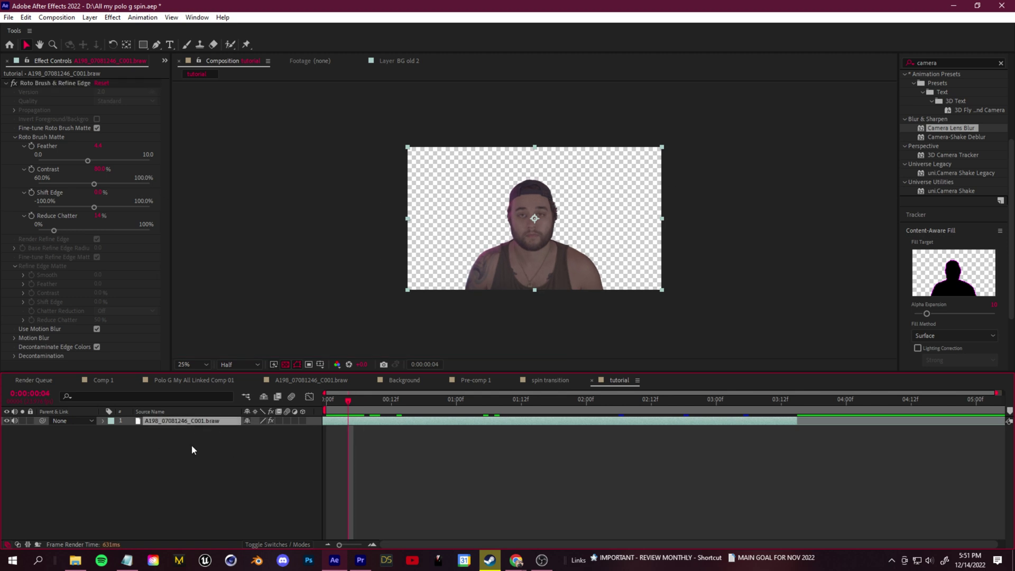
pyautogui.hotkey('ctrl', 'shift', 'd')
pyautogui.press('Home')
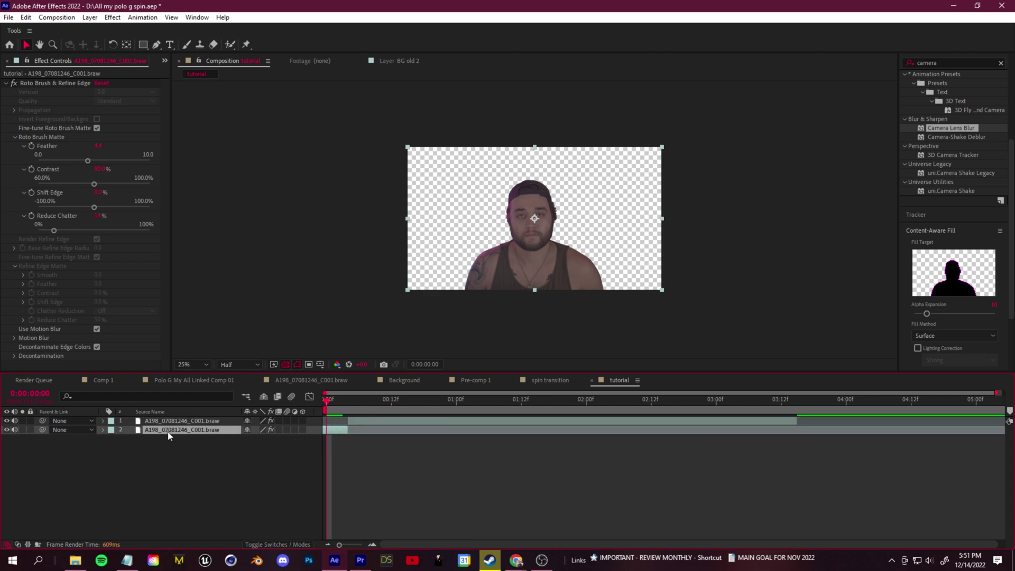
pyautogui.click(15, 84)
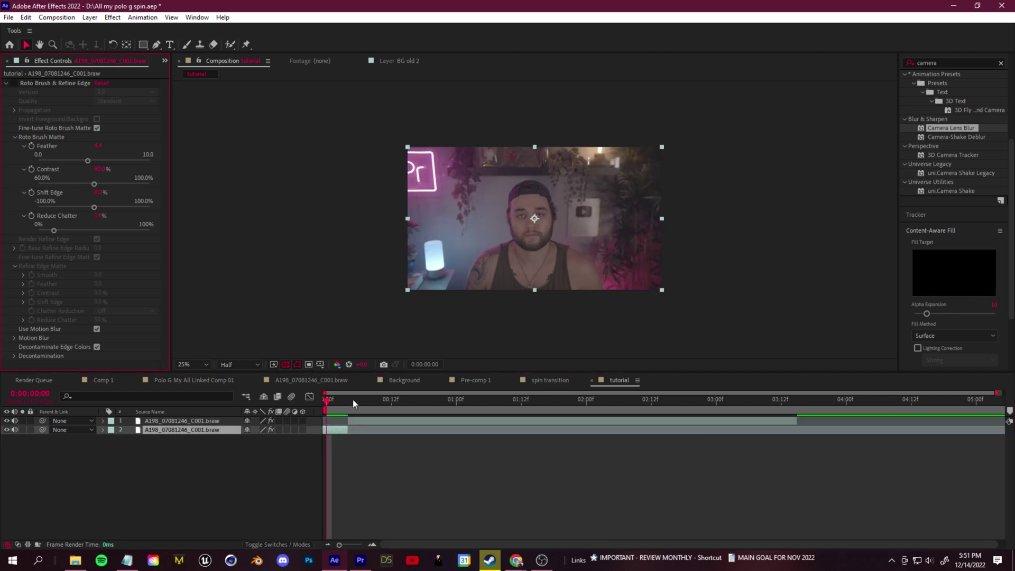
# - Duplicate the opening segment and split the copy at 0:00:00:03, deleting its earlier part to keep a single-frame layer
pyautogui.click(327, 403)
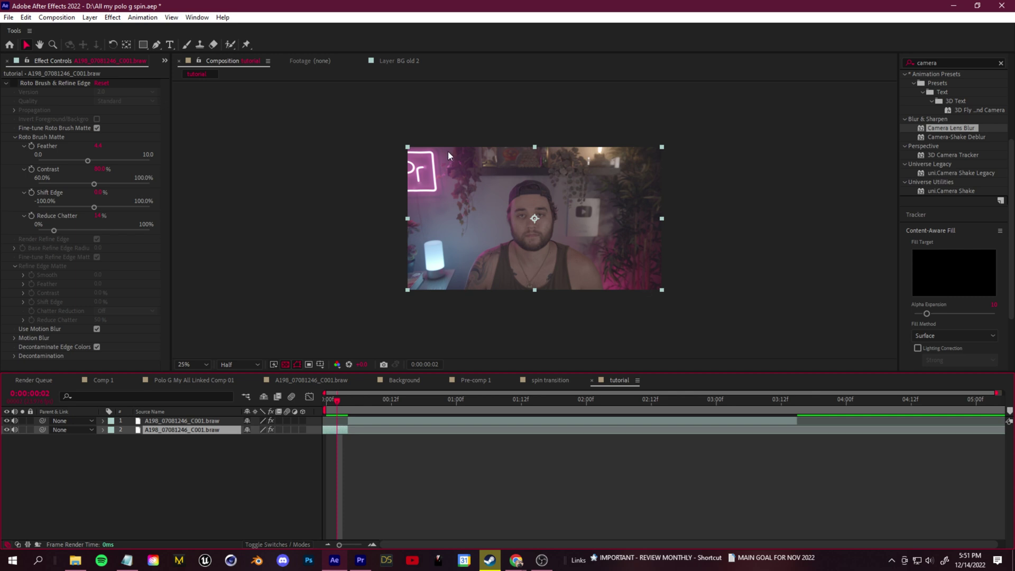
pyautogui.moveTo(335, 401); pyautogui.dragTo(341, 405)
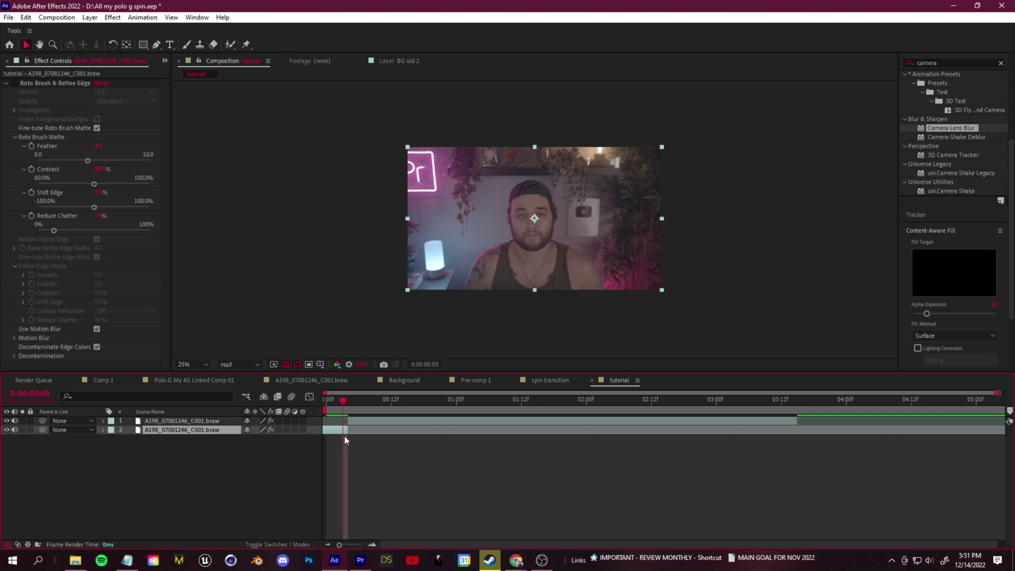
pyautogui.press('=')
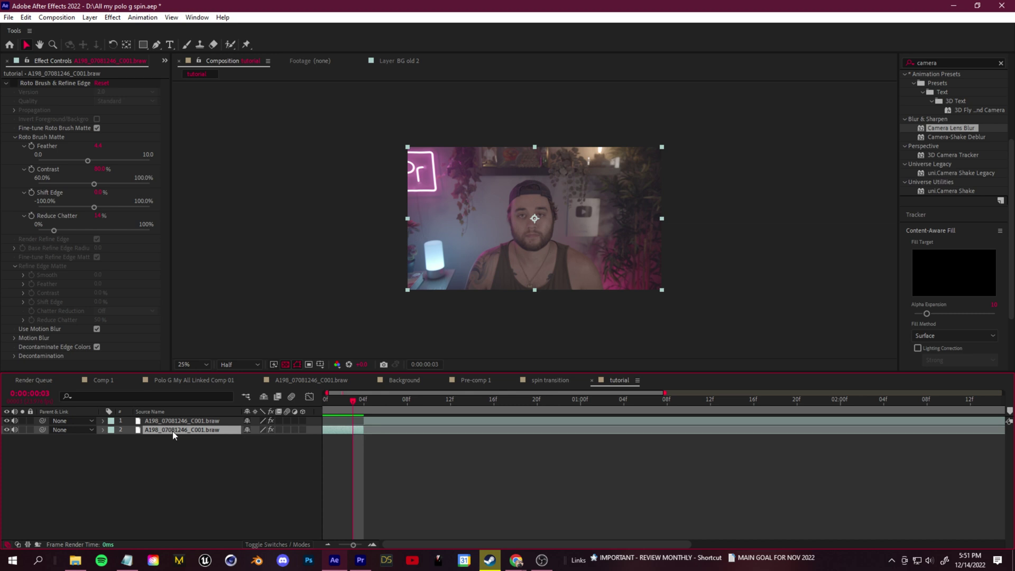
pyautogui.hotkey('ctrl', 'd')
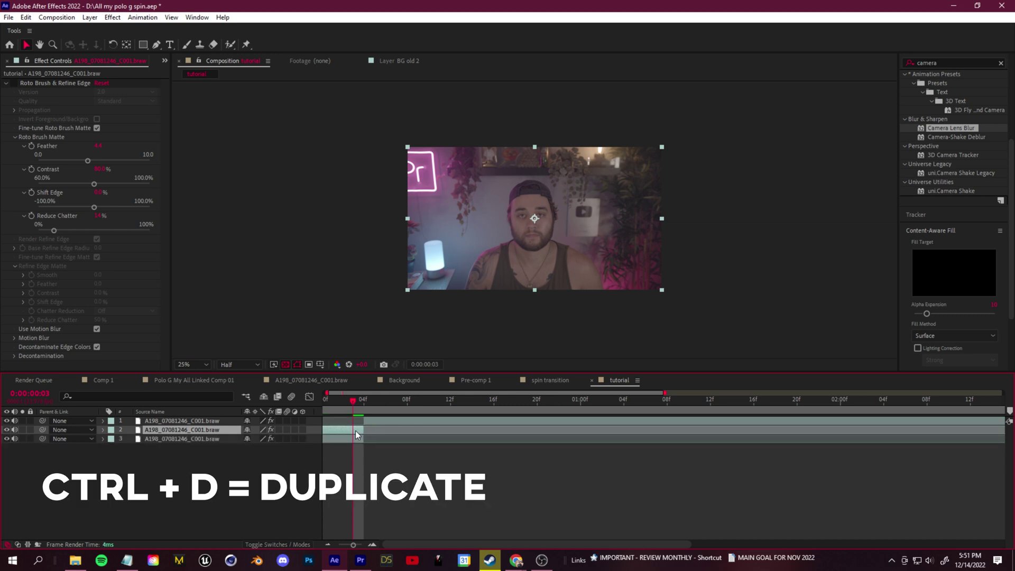
pyautogui.hotkey('ctrl', 'shift', 'd')
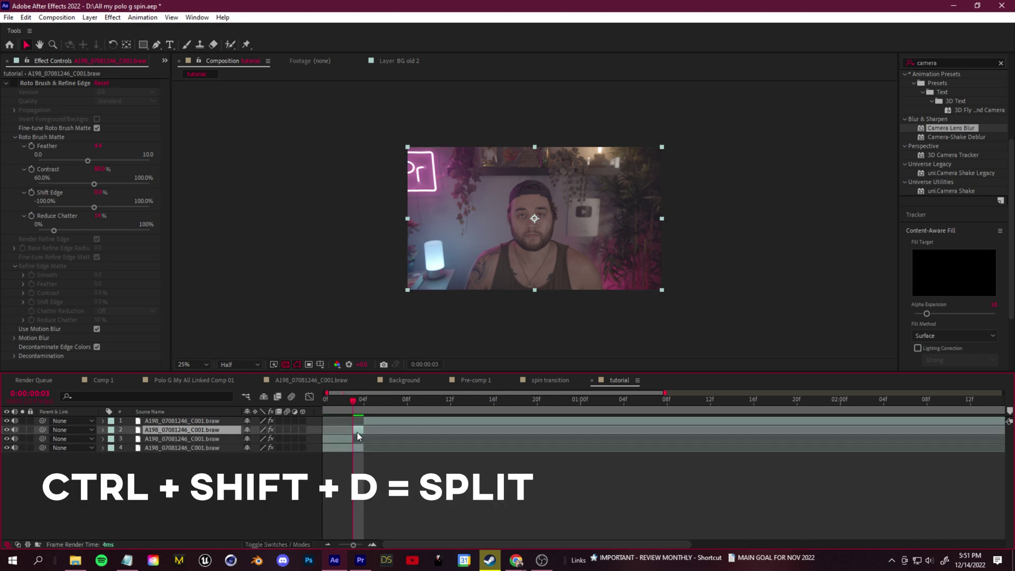
pyautogui.click(338, 439)
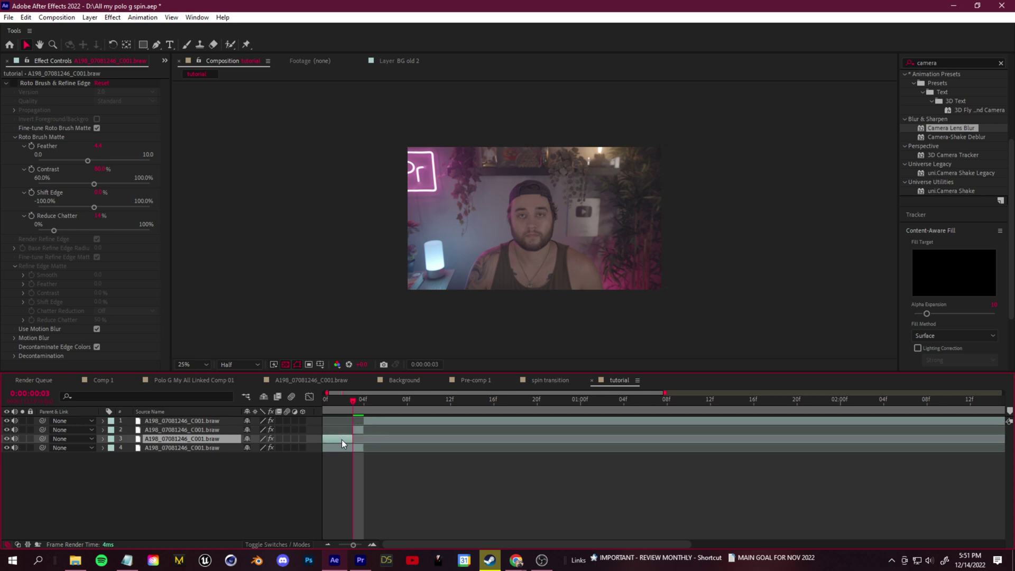
pyautogui.press('Delete')
pyautogui.click(358, 433)
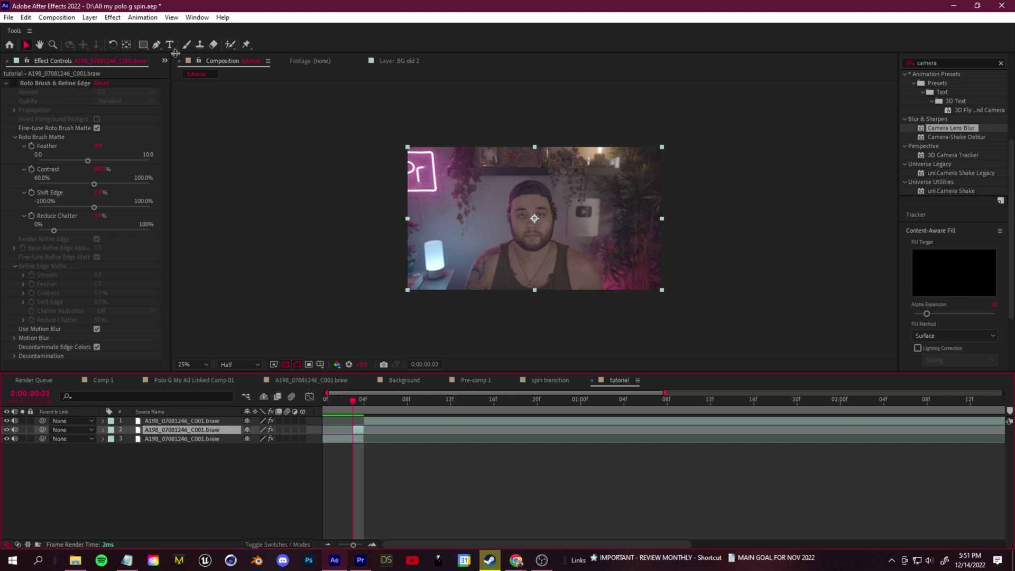
# - Create a new composition named "tutorial background" with the default 23.976 fps and 0:00:05:06 duration settings
pyautogui.click(165, 61)
pyautogui.click(190, 74)
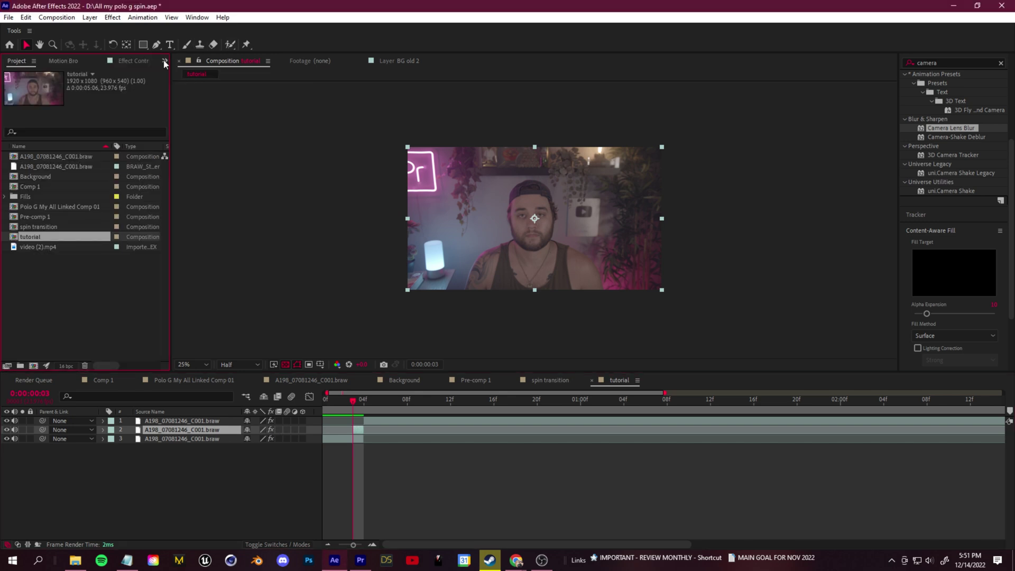
pyautogui.click(34, 366)
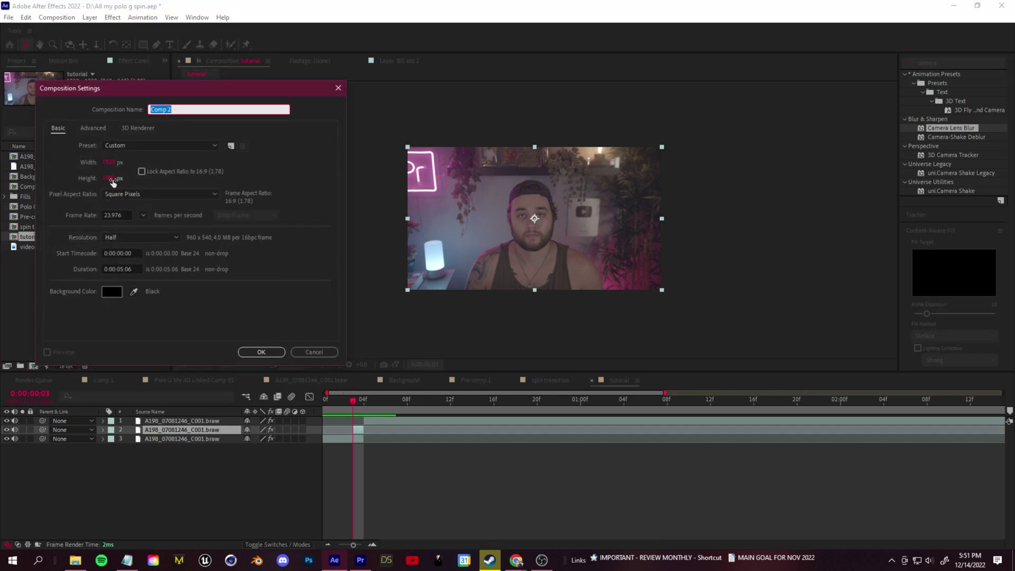
pyautogui.write('tutorial background')
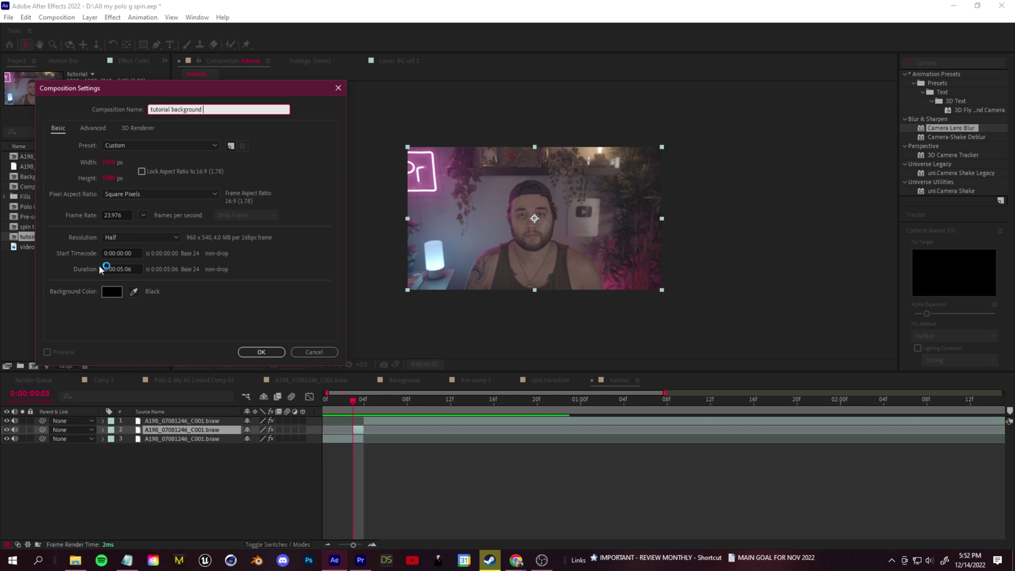
pyautogui.click(261, 352)
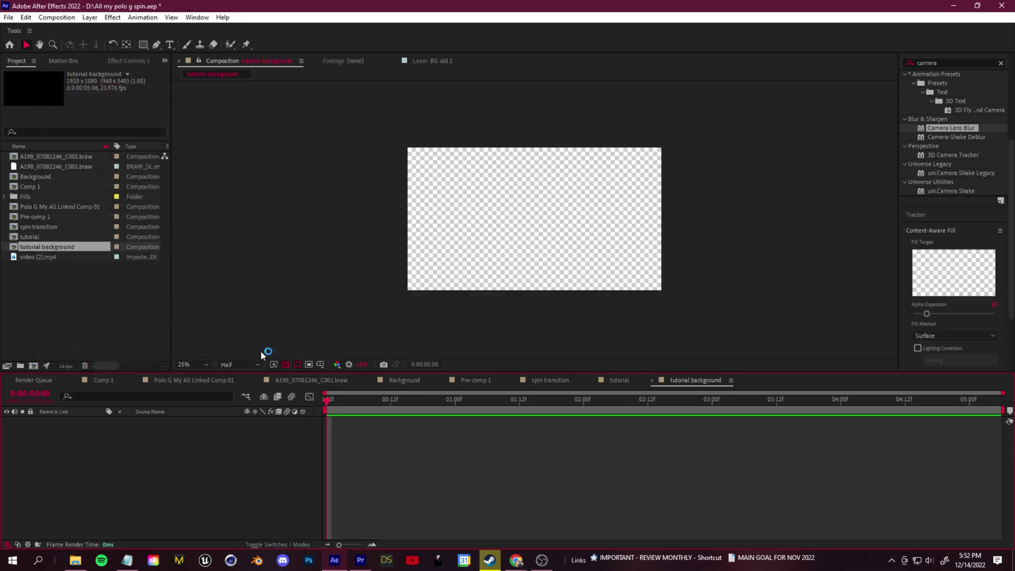
# - Cut the single-frame layer from the tutorial composition and paste it into the tutorial background composition
pyautogui.click(618, 382)
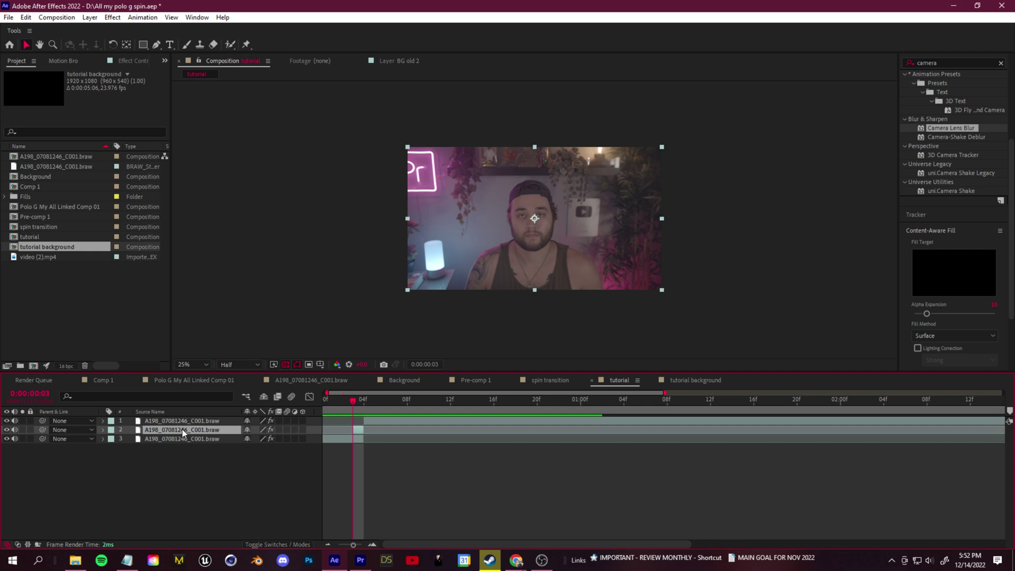
pyautogui.moveTo(352, 412)
pyautogui.mouseDown()
pyautogui.moveTo(541, 414)
pyautogui.moveTo(353, 426)
pyautogui.mouseUp()
pyautogui.press('Delete')
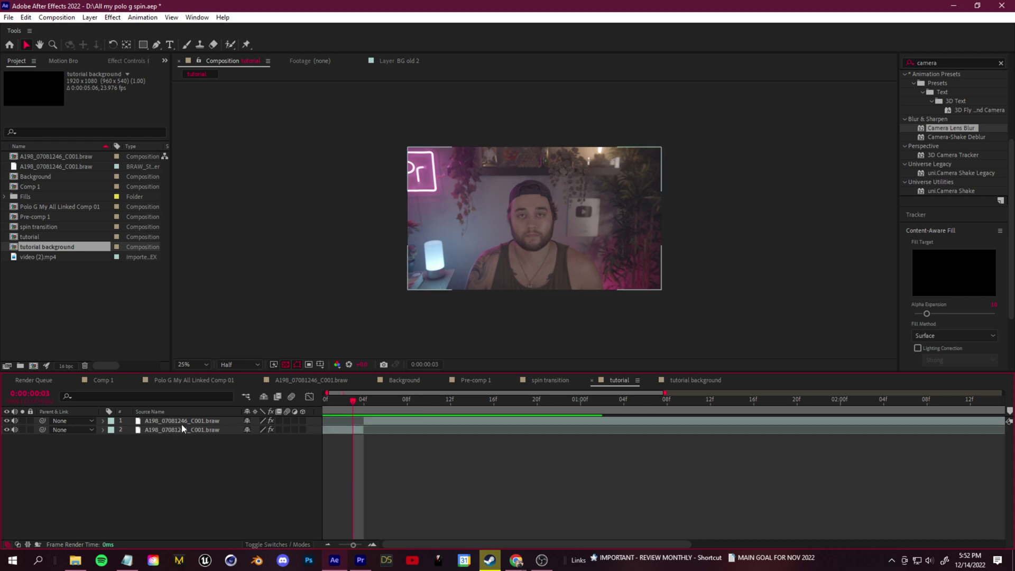
pyautogui.click(696, 381)
pyautogui.moveTo(161, 446); pyautogui.dragTo(240, 429)
pyautogui.hotkey('ctrl', 'v')
# - Try shifting the pasted single-frame layer along the tutorial background timeline, then undo the move
pyautogui.press(';')
pyautogui.moveTo(425, 421); pyautogui.dragTo(451, 424)
pyautogui.hotkey('ctrl', 'z')
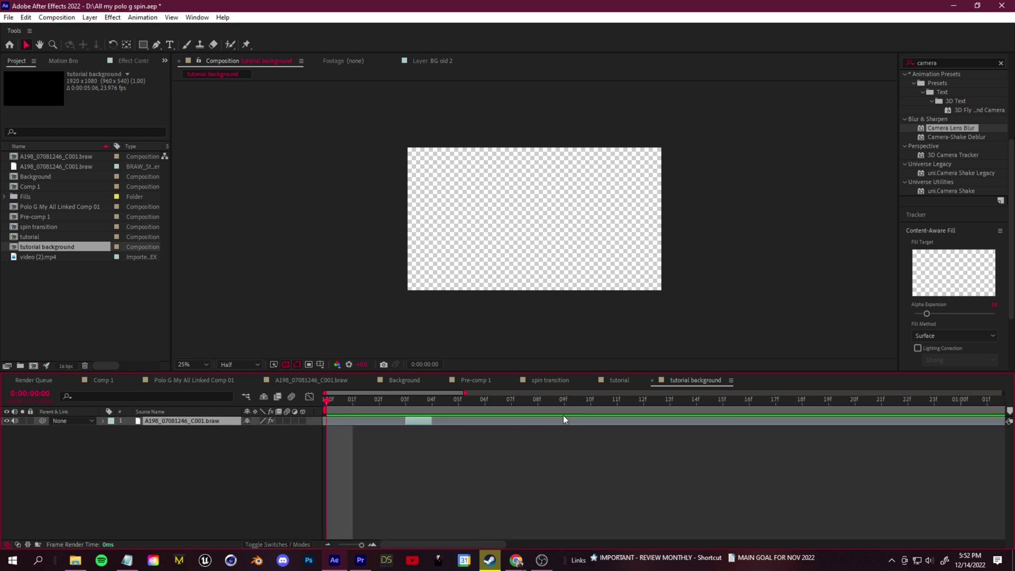
# - Put the single-frame layer back into the tutorial composition at 0:00:00:03, directly above the opening segment
pyautogui.click(620, 382)
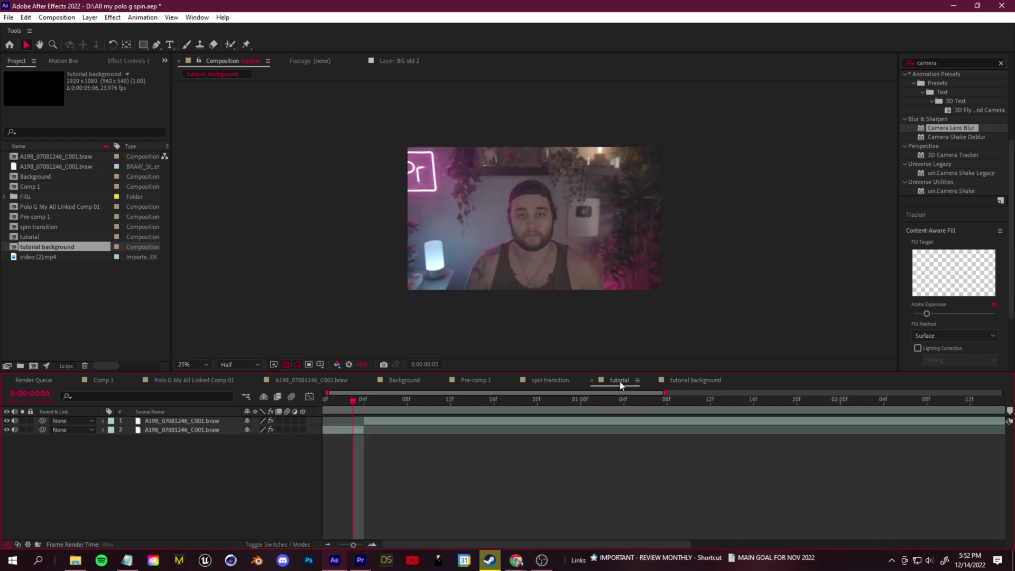
pyautogui.click(378, 430)
pyautogui.hotkey('ctrl', 'v')
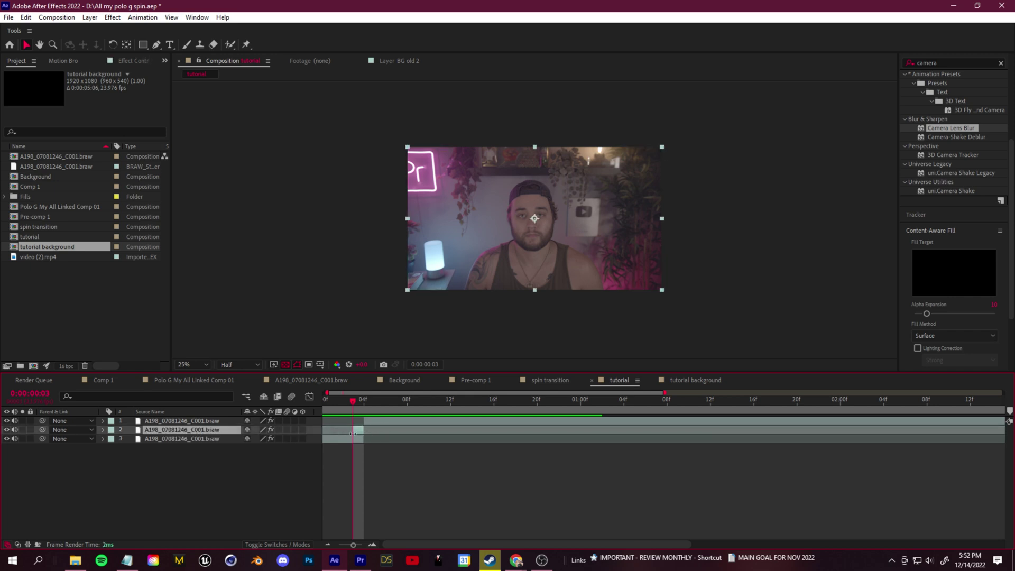
# - Move the single-frame layer to start at 0:00:00:00 and cut it from the tutorial composition
pyautogui.moveTo(355, 401); pyautogui.dragTo(686, 419)
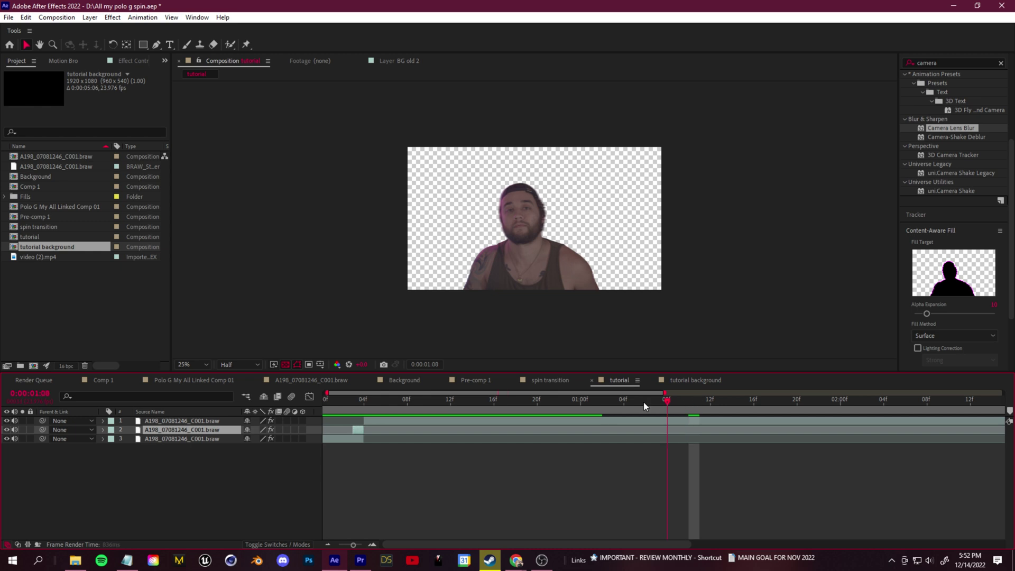
pyautogui.moveTo(676, 400); pyautogui.dragTo(217, 426)
pyautogui.moveTo(363, 431); pyautogui.dragTo(329, 429)
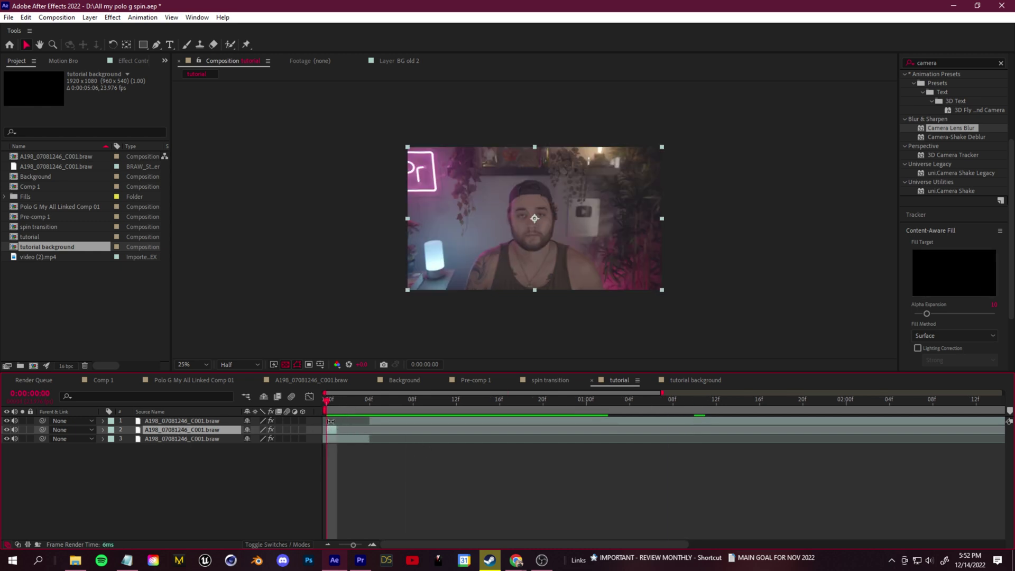
pyautogui.press('Delete')
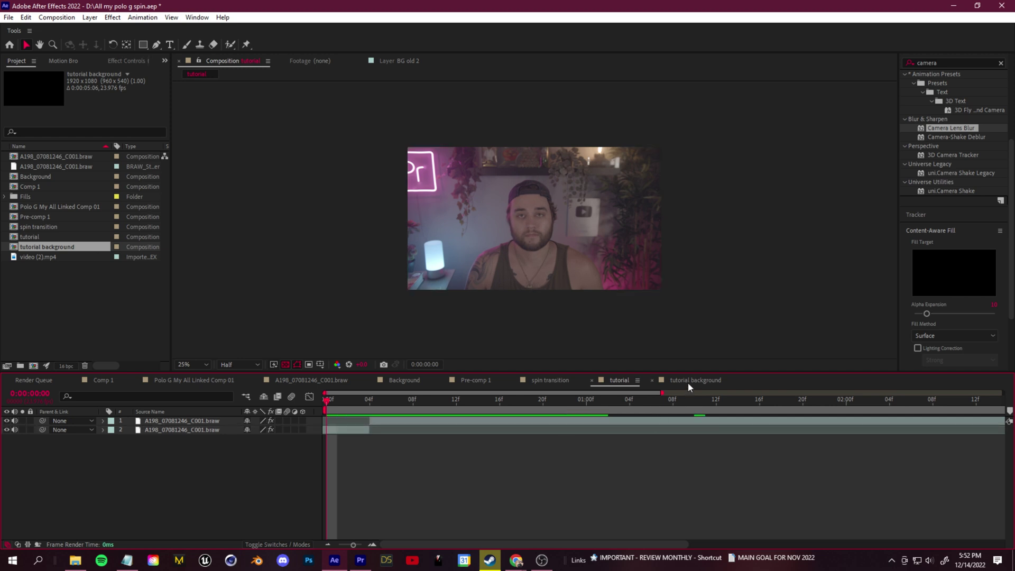
# - Paste the single-frame footage layer into the tutorial background composition at 0:00:00:00
pyautogui.click(690, 381)
pyautogui.hotkey('ctrl', 'v')
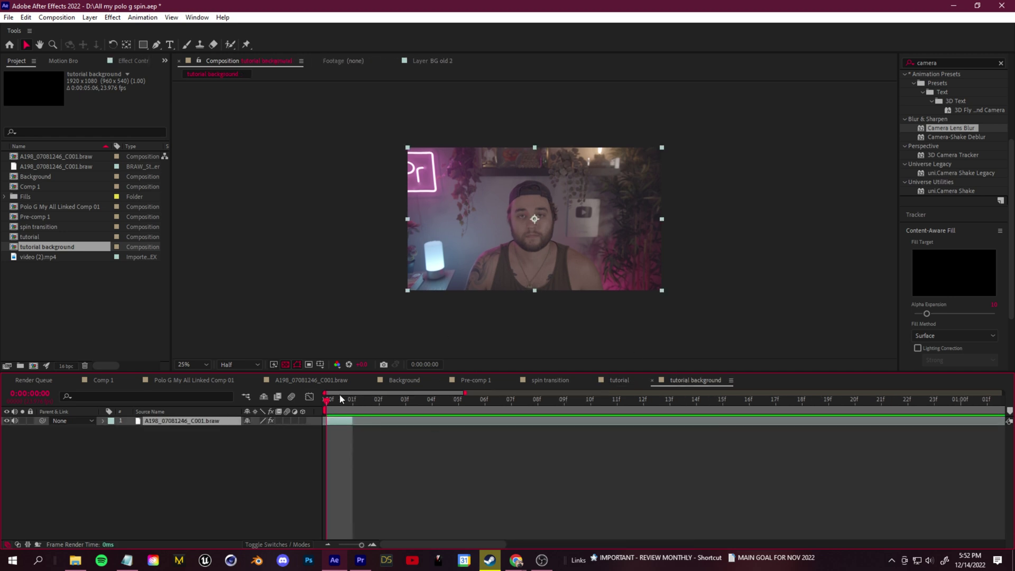
pyautogui.moveTo(329, 402)
pyautogui.mouseDown()
pyautogui.moveTo(347, 402)
pyautogui.moveTo(326, 405)
pyautogui.mouseUp()
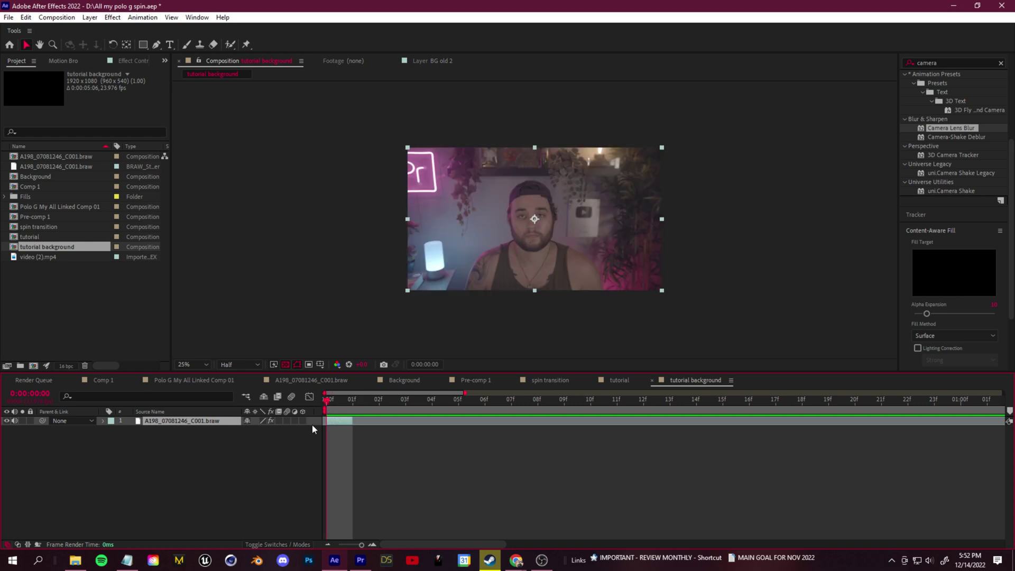
# - Freeze the pasted layer's frame and extend the layer to almost the full composition length, then check the playback
pyautogui.rightClick(189, 427)
pyautogui.moveTo(277, 167)
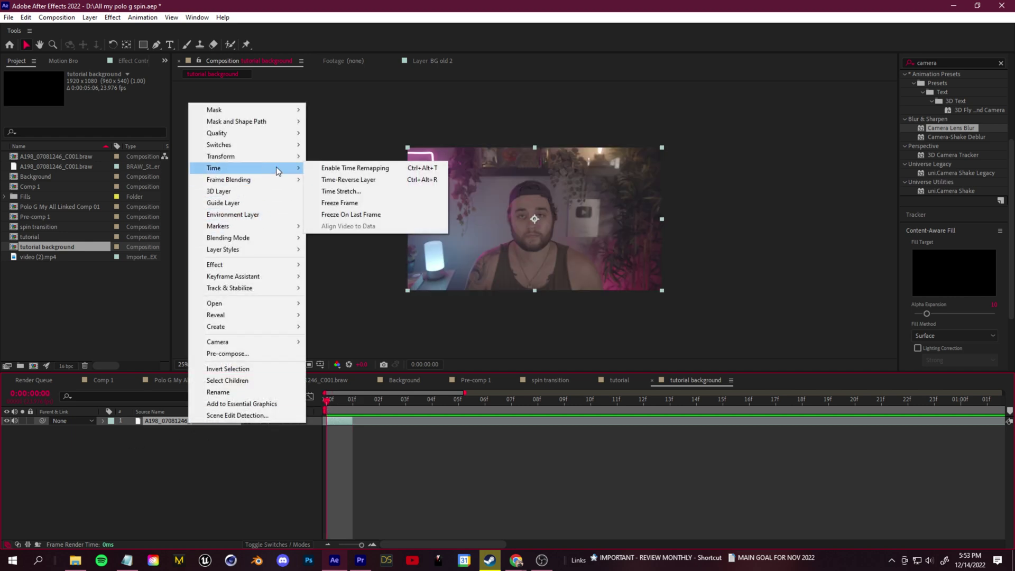
pyautogui.click(363, 203)
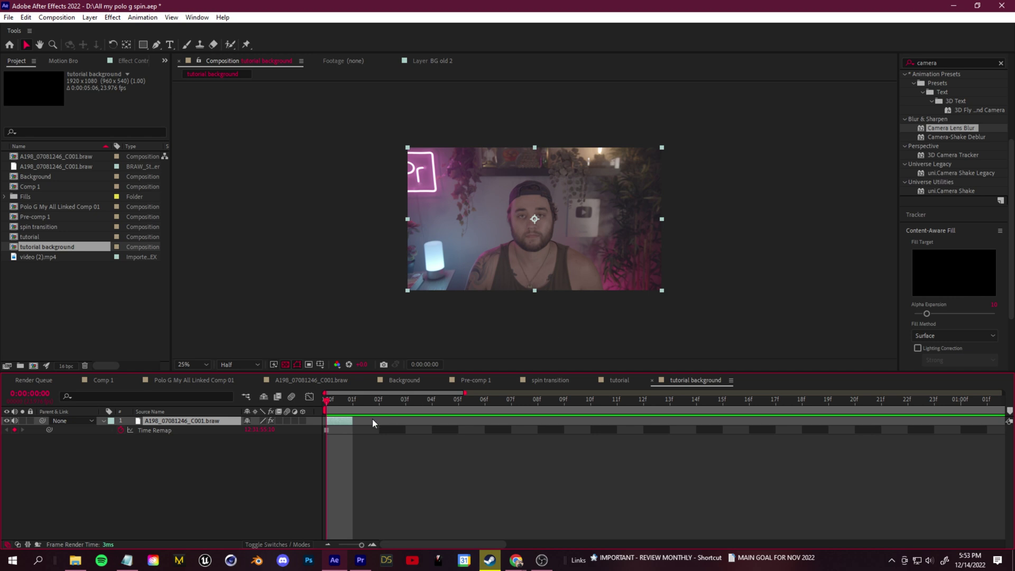
pyautogui.moveTo(351, 422); pyautogui.dragTo(998, 434)
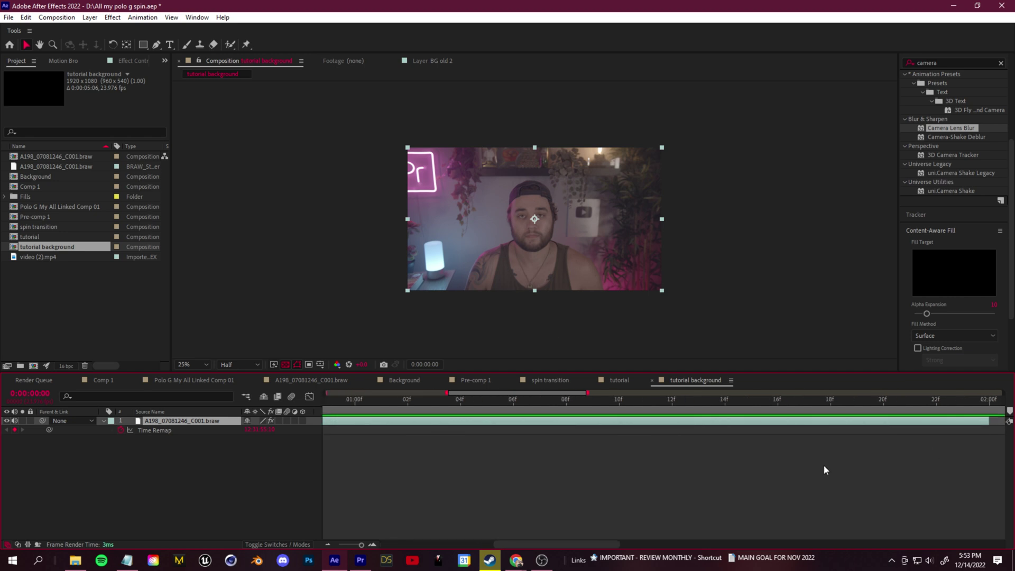
pyautogui.press(';')
pyautogui.moveTo(583, 421); pyautogui.dragTo(997, 421)
pyautogui.press('space')
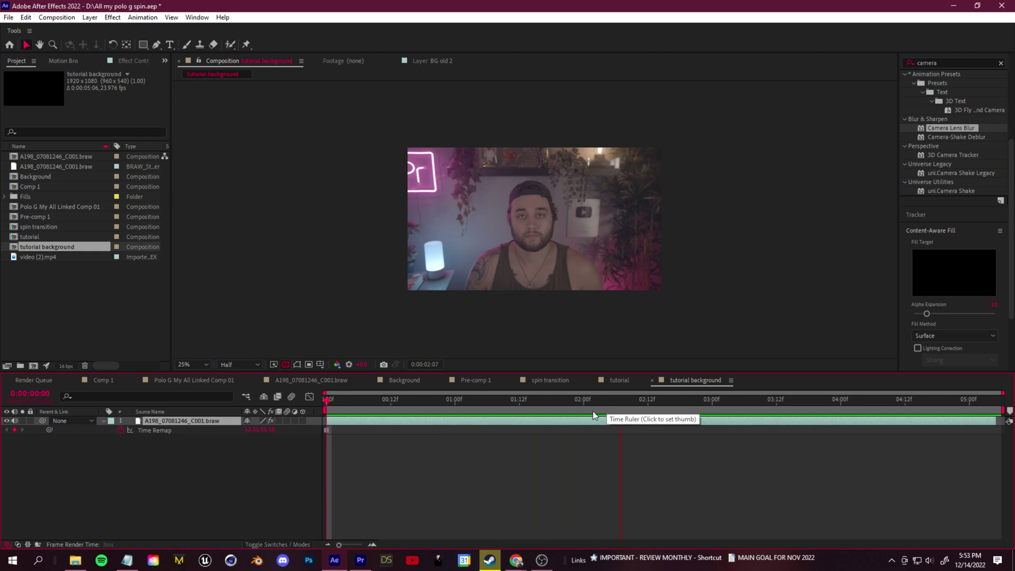
pyautogui.press('space')
pyautogui.moveTo(631, 405); pyautogui.dragTo(325, 405)
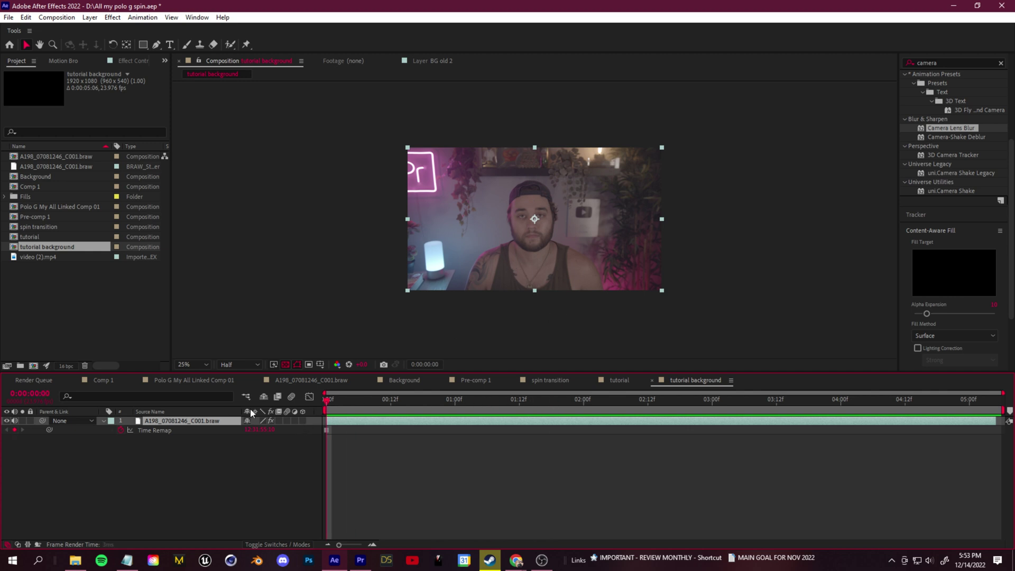
# - Draw a closed Pen tool mask around the man's head, shoulders and torso, extending below the frame's lower edge
pyautogui.click(157, 44)
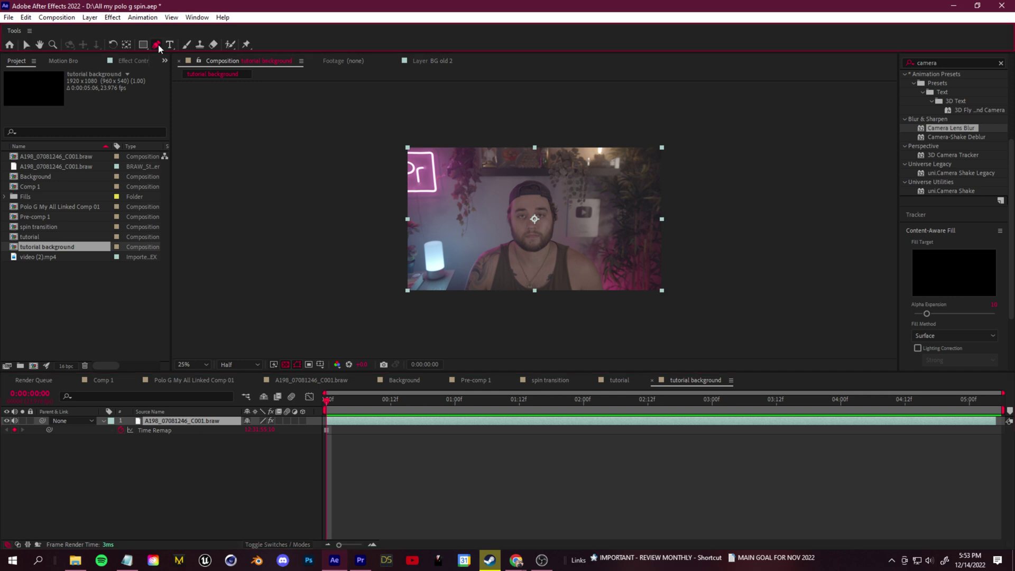
pyautogui.click(466, 290)
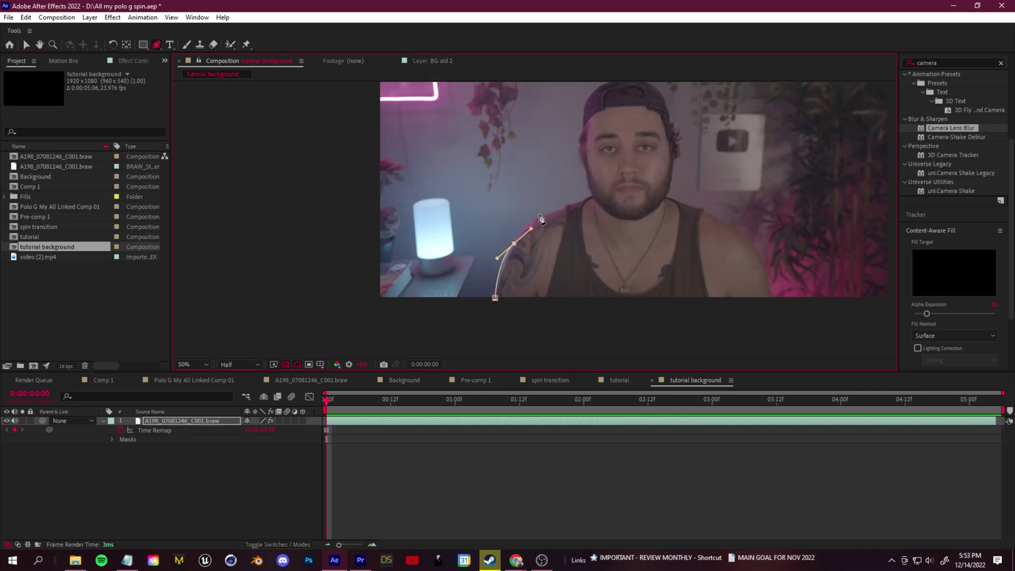
pyautogui.moveTo(544, 220); pyautogui.dragTo(574, 206)
pyautogui.hotkey('ctrl', 'z')
pyautogui.click(522, 227)
pyautogui.click(554, 206)
pyautogui.click(587, 193)
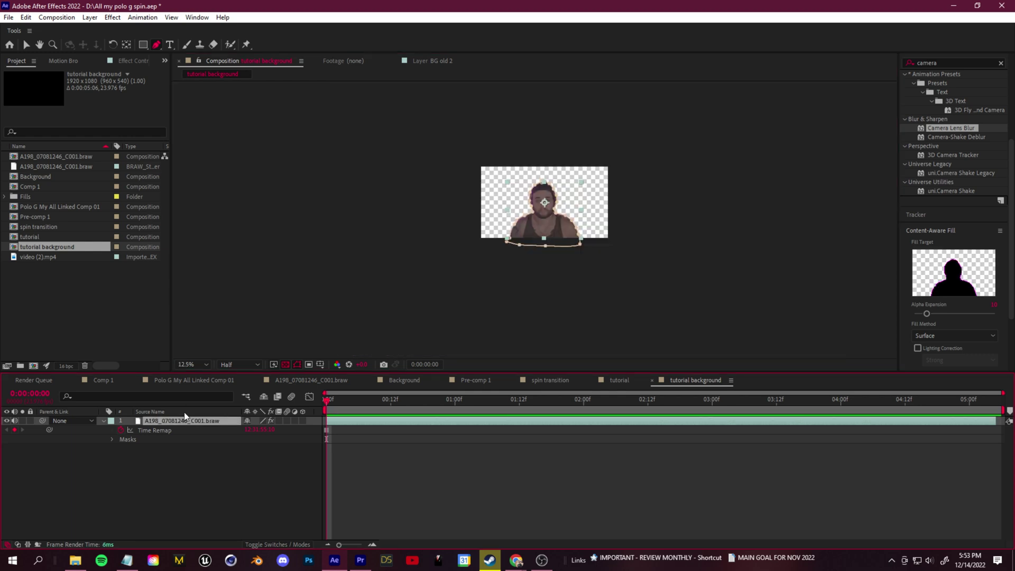
# - Set the man's mask mode to Subtract and check the cut-out background by playing the composition
pyautogui.press('m')
pyautogui.press('pageup')
pyautogui.click(262, 430)
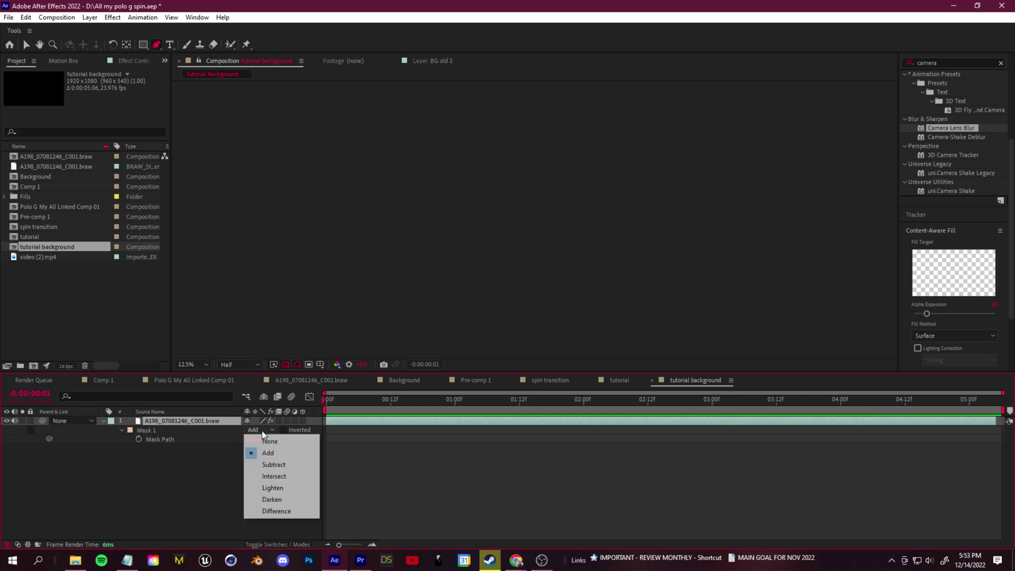
pyautogui.click(287, 465)
pyautogui.press('space')
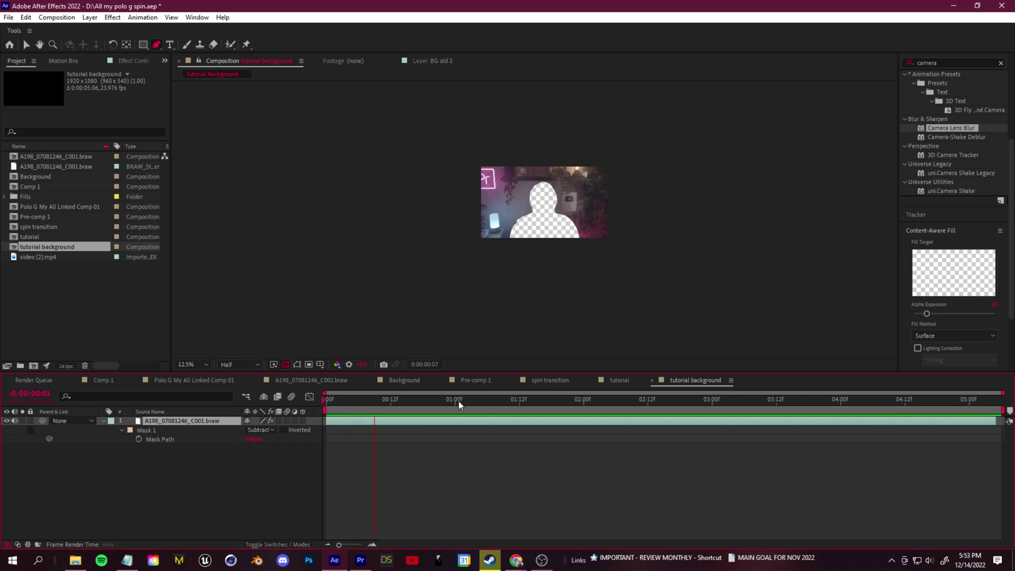
pyautogui.press('space')
pyautogui.press('Home')
pyautogui.press('.')
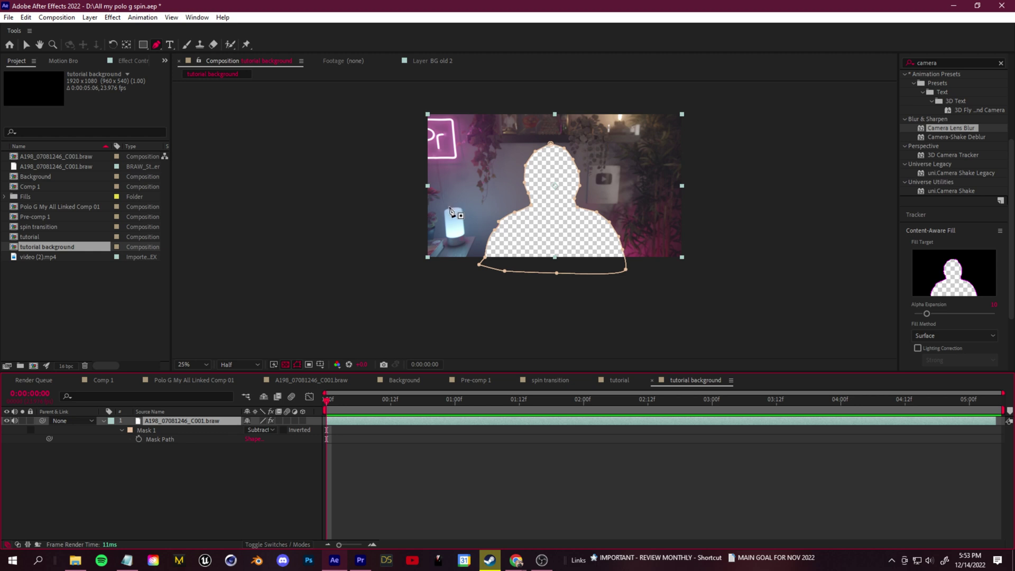
# - Centre the cut-out frame and bring the complete Content-Aware Fill settings into view
pyautogui.press('v')
pyautogui.moveTo(646, 201); pyautogui.dragTo(618, 255)
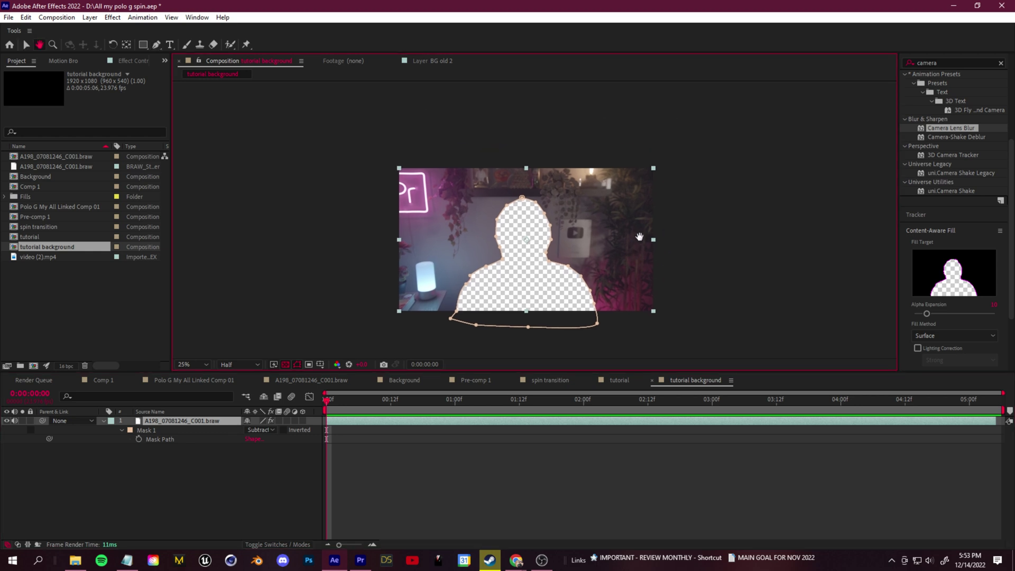
pyautogui.click(196, 18)
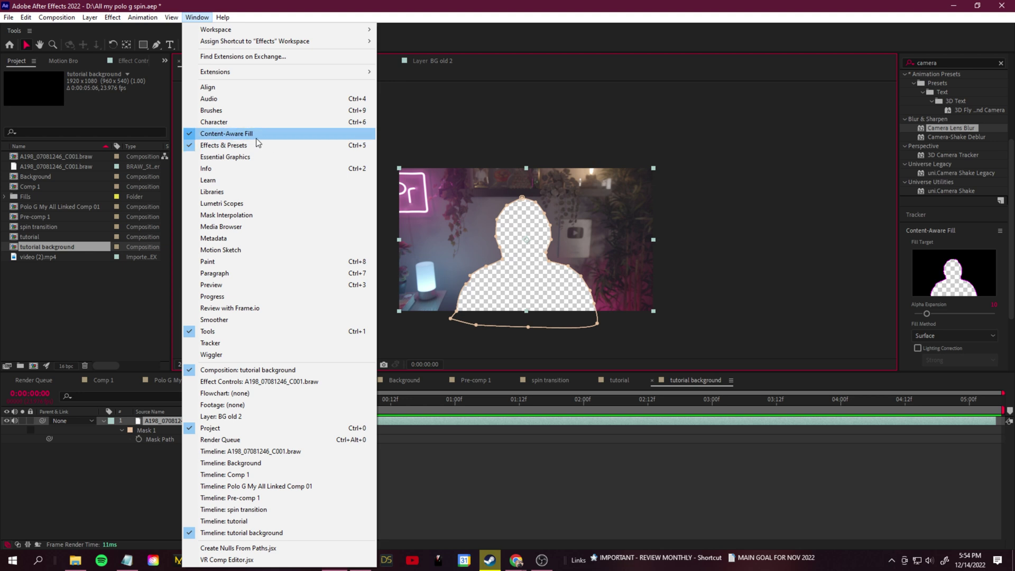
pyautogui.click(451, 4)
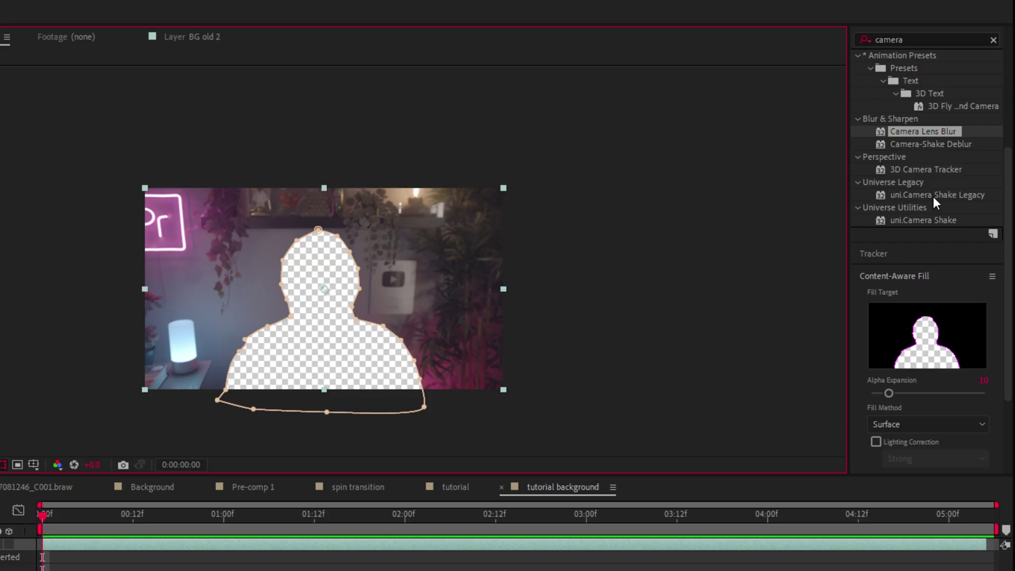
pyautogui.click(905, 274)
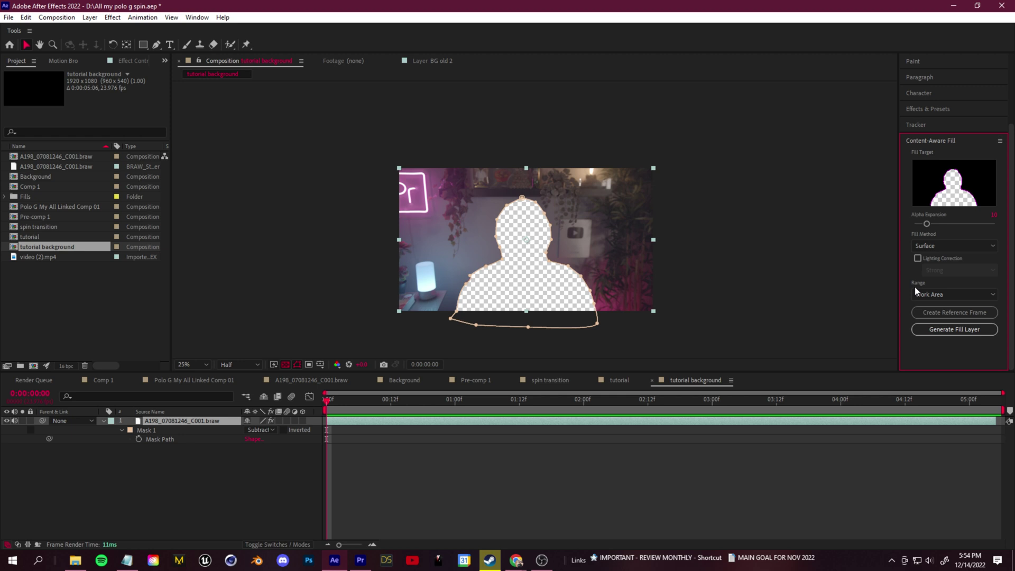
# - Limit the work area to the first frame and generate a content-aware fill layer with the Surface method and Work Area range
pyautogui.click(338, 418)
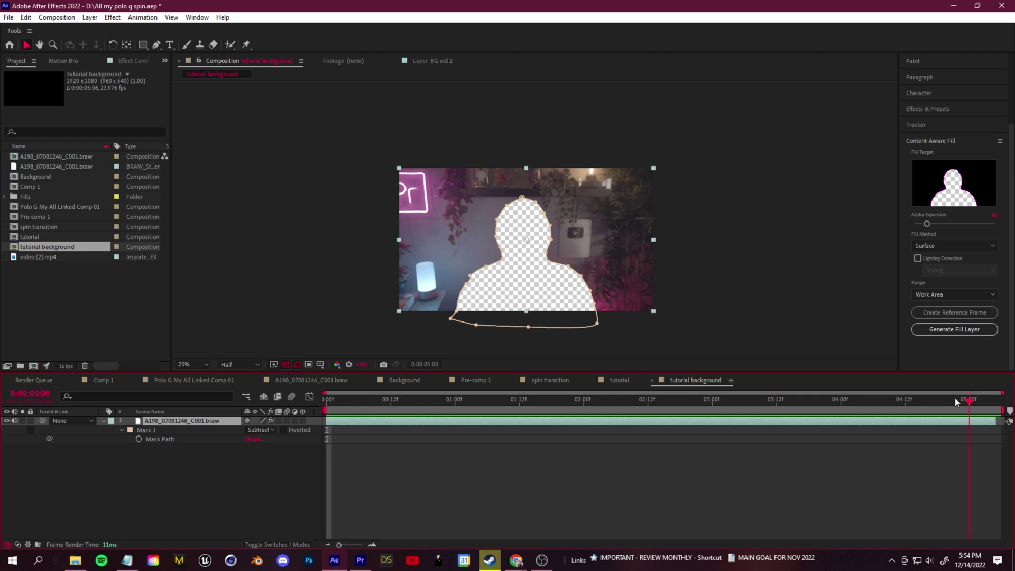
pyautogui.moveTo(1004, 411)
pyautogui.mouseDown()
pyautogui.moveTo(341, 411)
pyautogui.moveTo(324, 423)
pyautogui.mouseUp()
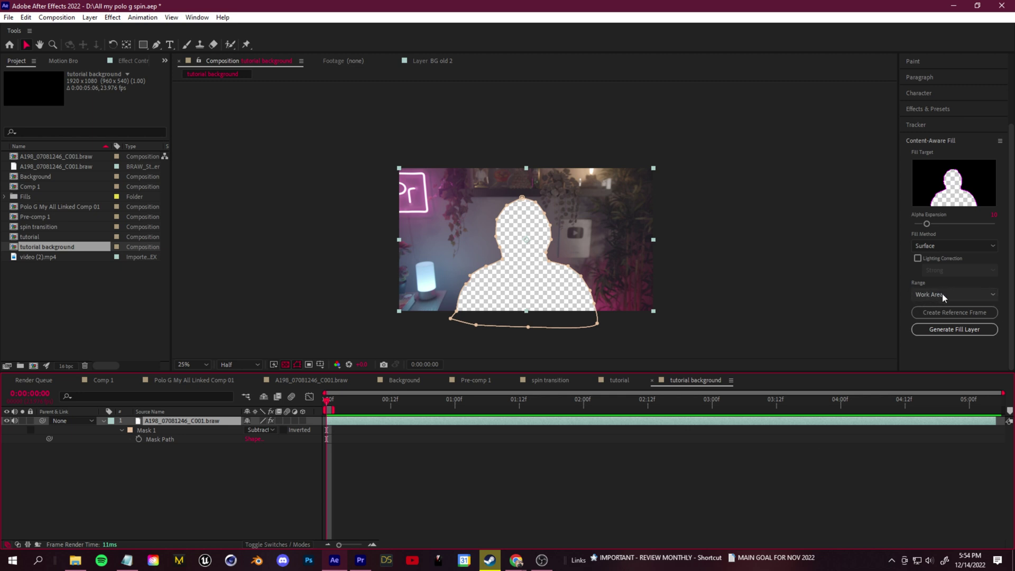
pyautogui.click(949, 334)
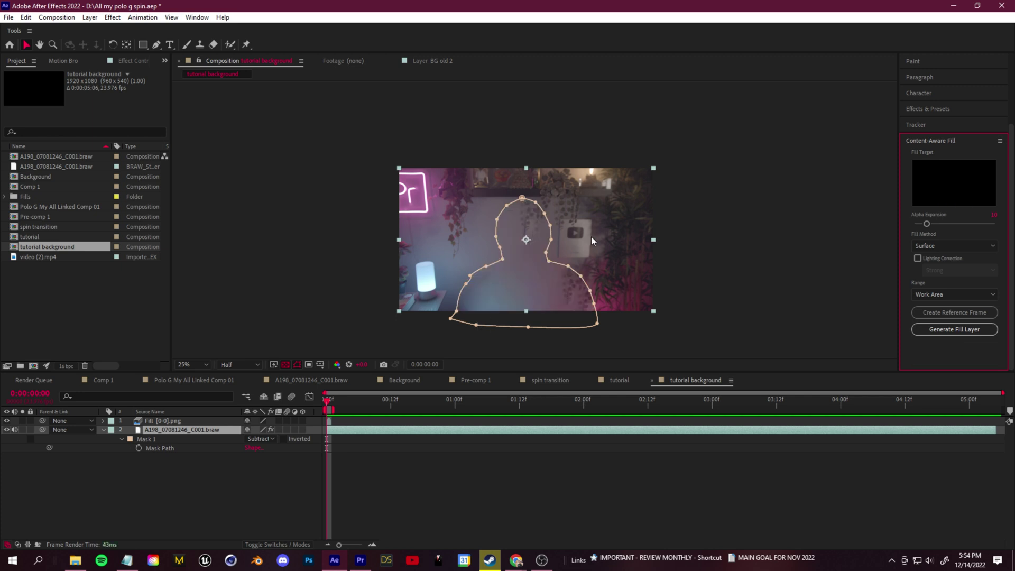
# - Deselect the layers and extend the work area back over the whole tutorial background composition
pyautogui.click(723, 309)
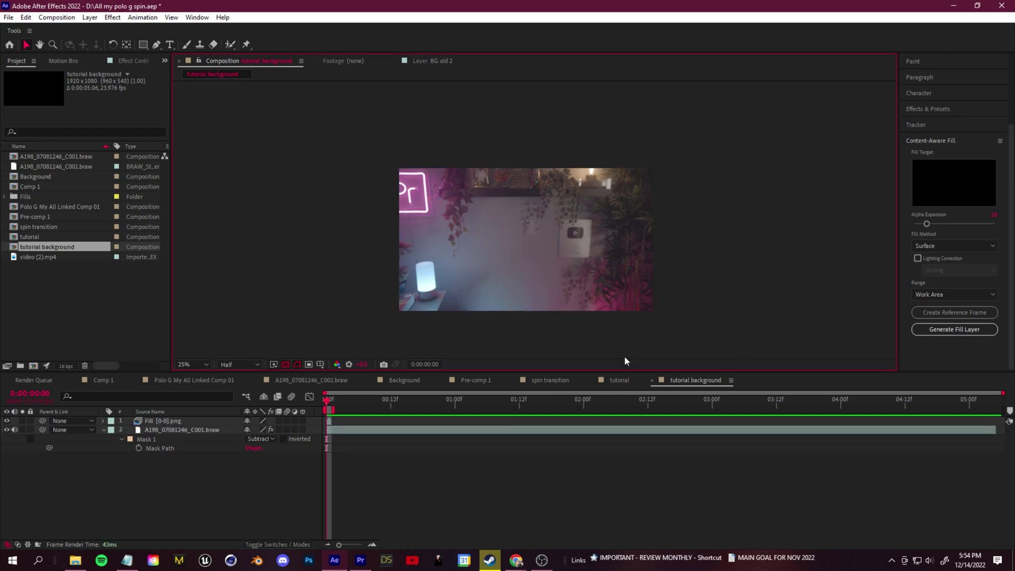
pyautogui.click(829, 449)
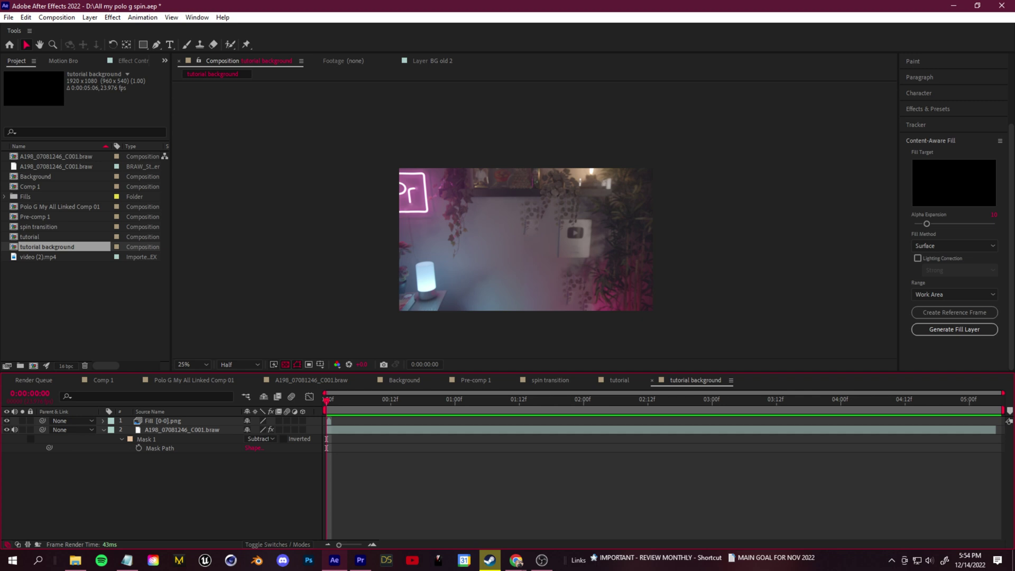
pyautogui.scroll(2, 341, 441)
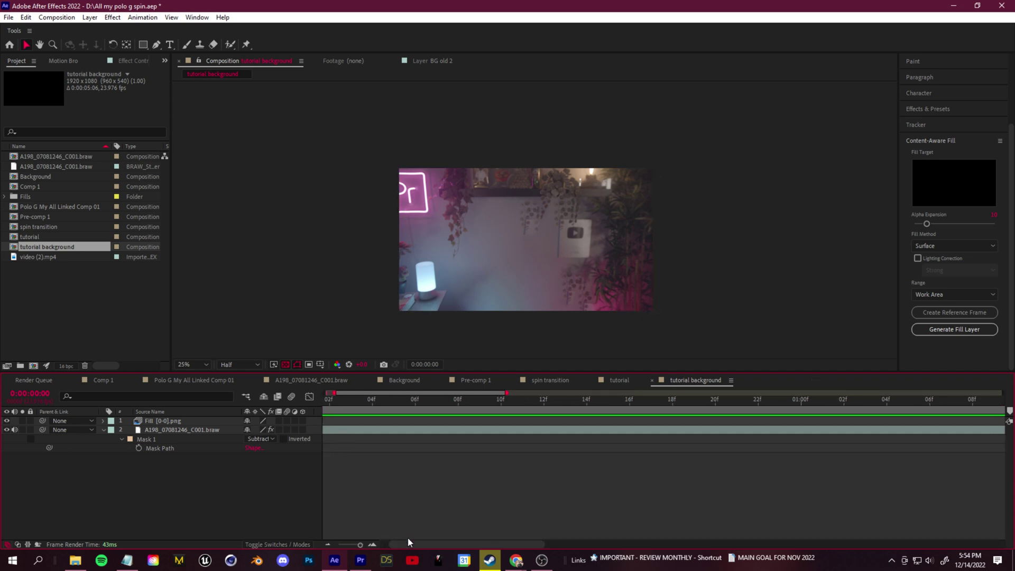
pyautogui.moveTo(394, 545); pyautogui.dragTo(328, 529)
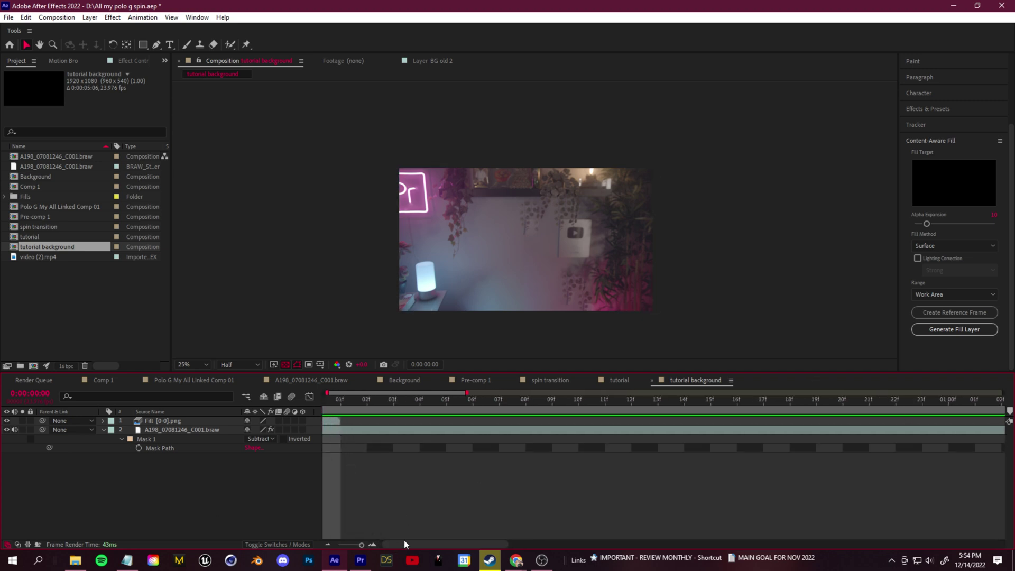
pyautogui.press('=')
# - Duplicate the generated fill layer and mask a rounded patch of plain wall on the copy
pyautogui.click(173, 421)
pyautogui.scroll(2, 477, 221)
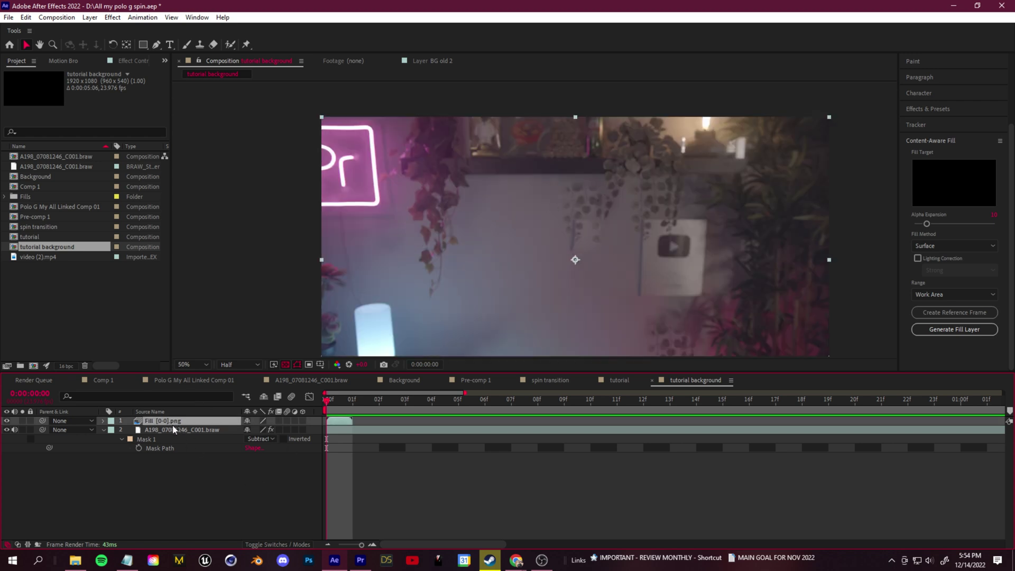
pyautogui.hotkey('ctrl', 'd')
pyautogui.press('g')
pyautogui.moveTo(498, 193); pyautogui.dragTo(497, 198)
pyautogui.moveTo(493, 226); pyautogui.dragTo(510, 244)
pyautogui.moveTo(551, 234); pyautogui.dragTo(551, 222)
pyautogui.click(537, 183)
pyautogui.click(497, 193)
# - Move the masked wall patch over the leftover vine artefact near the centre and scale the patch up
pyautogui.click(195, 421)
pyautogui.press('v')
pyautogui.moveTo(532, 207); pyautogui.dragTo(560, 199)
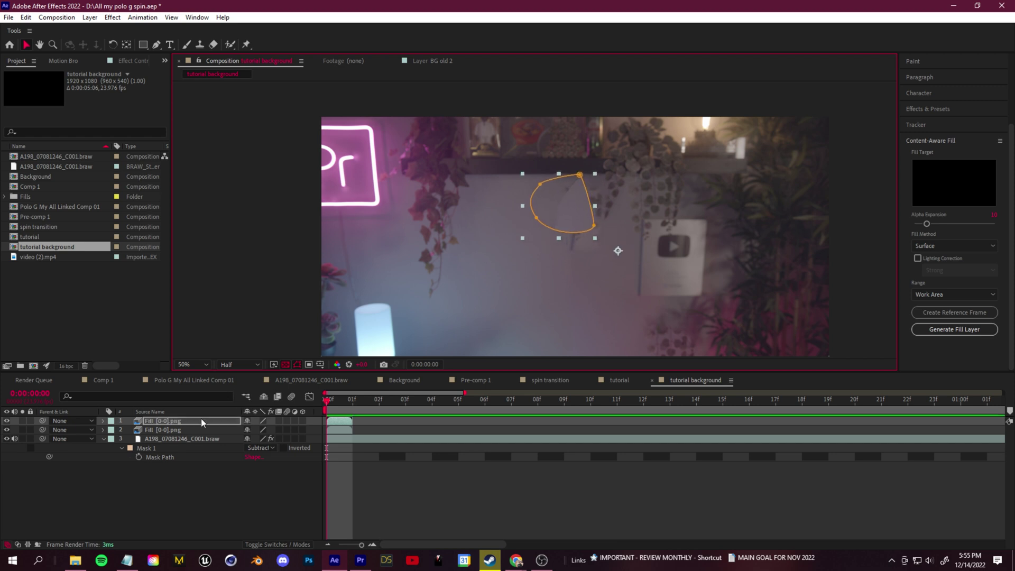
pyautogui.press('s')
pyautogui.moveTo(271, 430); pyautogui.dragTo(289, 430)
pyautogui.moveTo(545, 187); pyautogui.dragTo(569, 211)
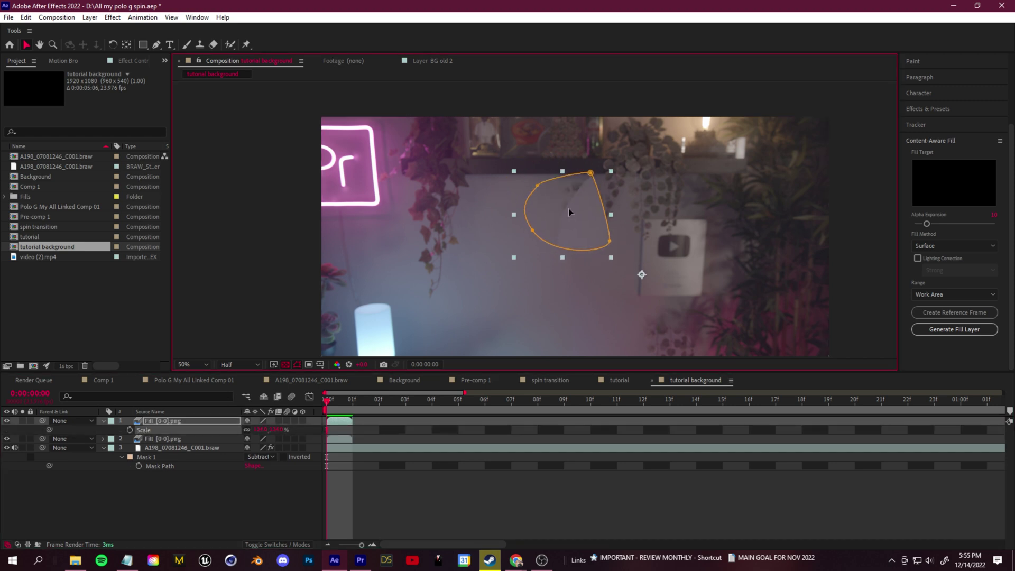
pyautogui.click(513, 331)
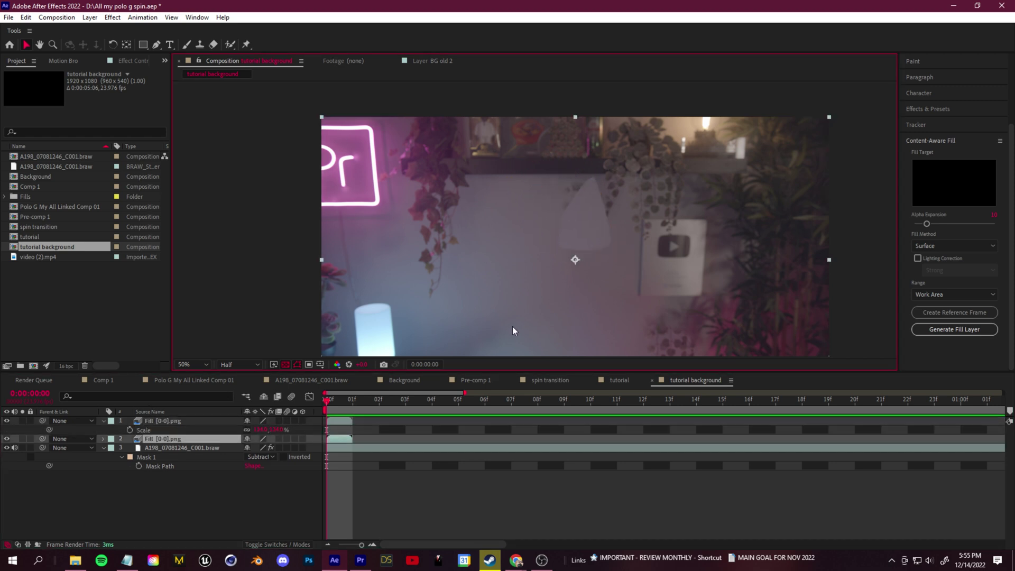
# - Feather the wall patch's mask and reshape its points so the patch blends into the surrounding wall
pyautogui.click(165, 423)
pyautogui.press('m')
pyautogui.doubleClick(122, 431)
pyautogui.moveTo(266, 448); pyautogui.dragTo(315, 442)
pyautogui.moveTo(611, 241); pyautogui.dragTo(667, 263)
pyautogui.moveTo(534, 230); pyautogui.dragTo(507, 258)
pyautogui.moveTo(605, 252); pyautogui.dragTo(567, 220)
pyautogui.moveTo(574, 164)
pyautogui.mouseDown()
pyautogui.moveTo(574, 197)
pyautogui.moveTo(577, 177)
pyautogui.moveTo(567, 184)
pyautogui.moveTo(562, 172)
pyautogui.mouseUp()
pyautogui.moveTo(492, 247); pyautogui.dragTo(528, 240)
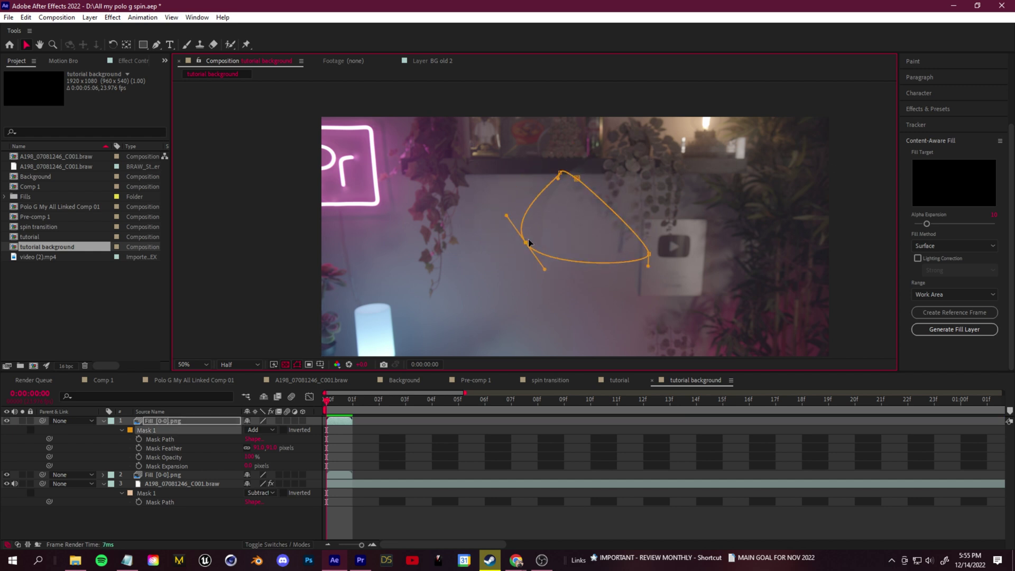
# - Deselect the wall patch and collapse the expanded properties of the layers
pyautogui.press('u')
pyautogui.click(683, 497)
pyautogui.scroll(-2, 625, 300)
pyautogui.click(174, 422)
pyautogui.click(149, 468)
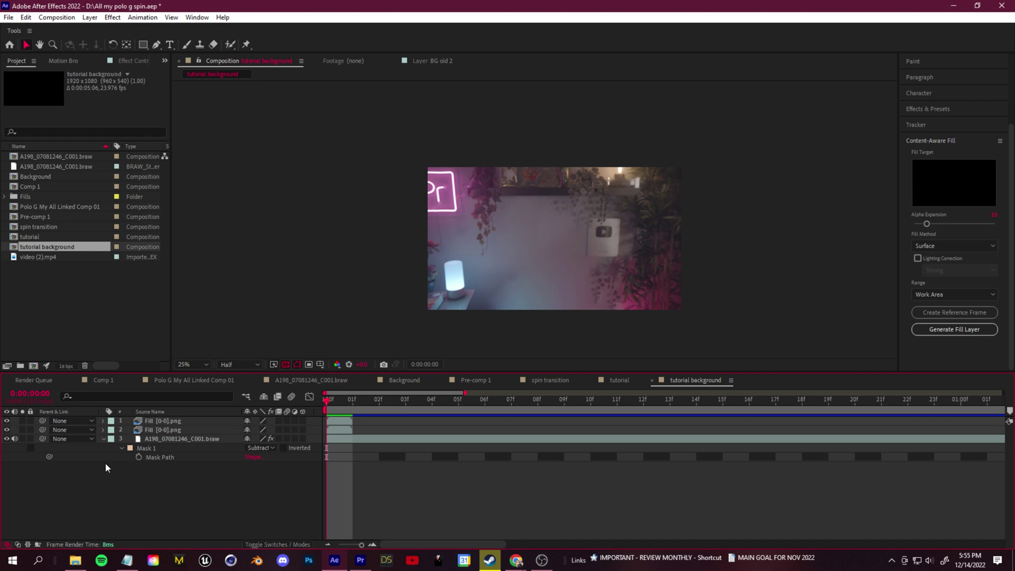
pyautogui.click(102, 439)
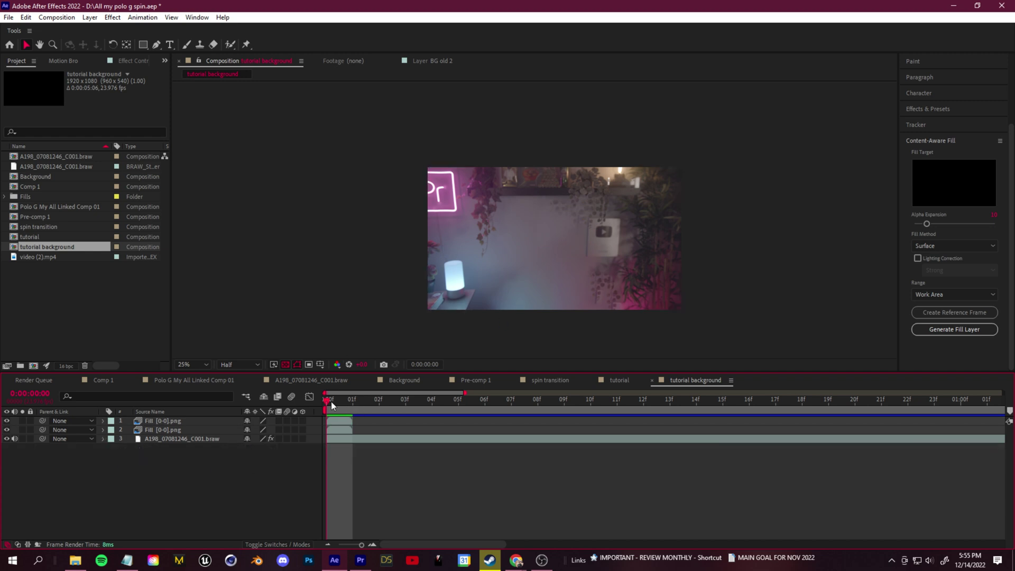
# - Freeze the original fill layer at 0:00:00:00 and extend it to the end of the composition
pyautogui.click(178, 433)
pyautogui.rightClick(176, 433)
pyautogui.click(153, 433)
pyautogui.moveTo(331, 401); pyautogui.dragTo(265, 412)
pyautogui.rightClick(163, 430)
pyautogui.moveTo(213, 176)
pyautogui.click(327, 211)
pyautogui.moveTo(353, 430); pyautogui.dragTo(968, 427)
pyautogui.press(';')
pyautogui.moveTo(587, 429); pyautogui.dragTo(1005, 430)
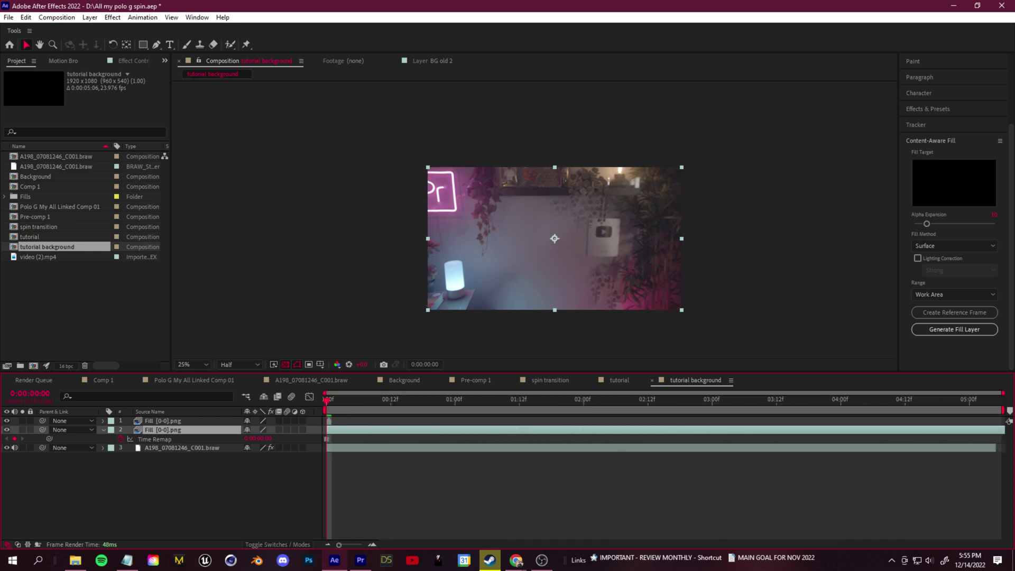
# - Freeze the wall patch layer, extend it to the composition's end, and play back the clean background
pyautogui.rightClick(157, 423)
pyautogui.moveTo(218, 164)
pyautogui.click(349, 205)
pyautogui.moveTo(330, 421); pyautogui.dragTo(1005, 421)
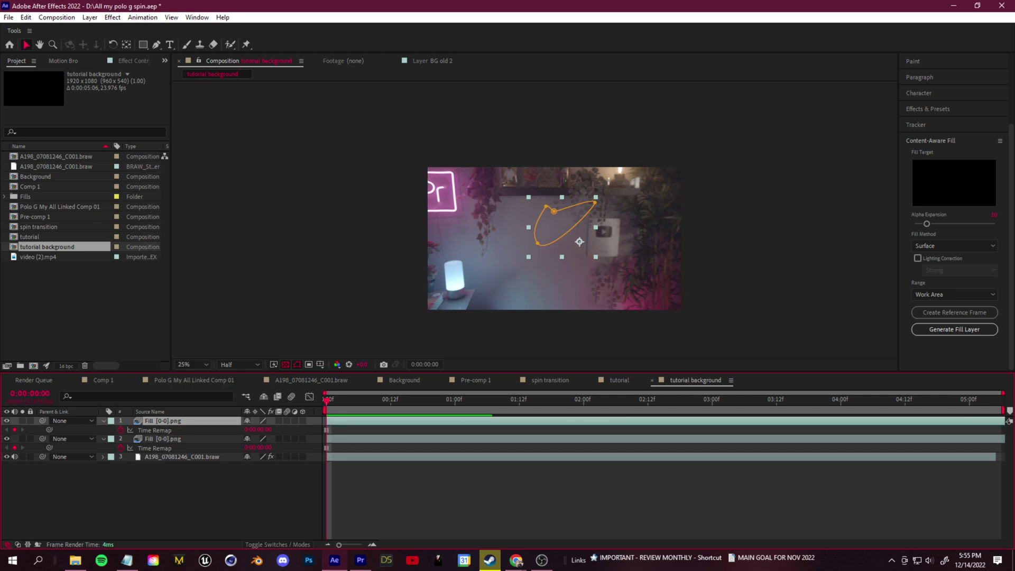
pyautogui.press('space')
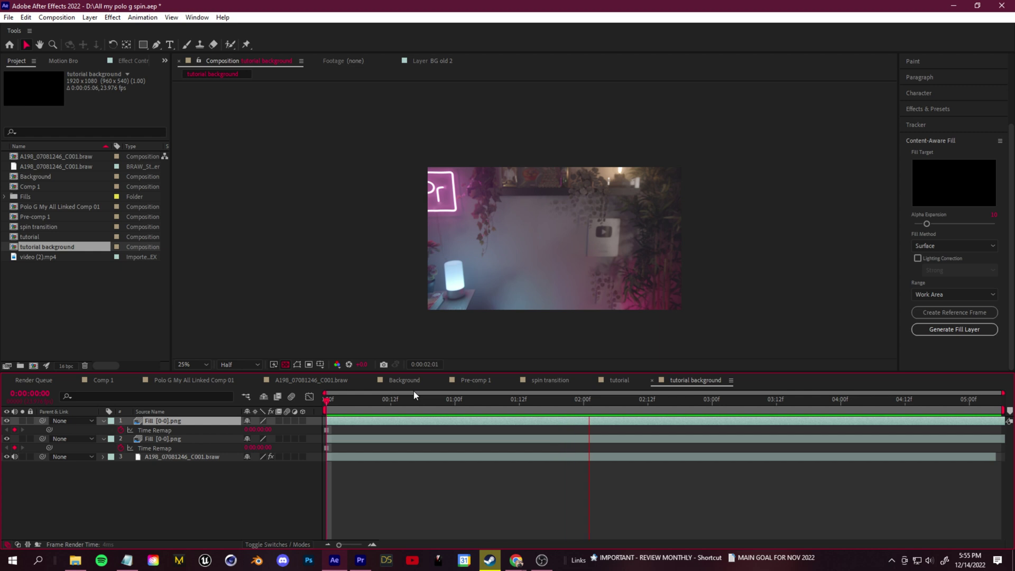
pyautogui.press('space')
pyautogui.moveTo(734, 405); pyautogui.dragTo(326, 394)
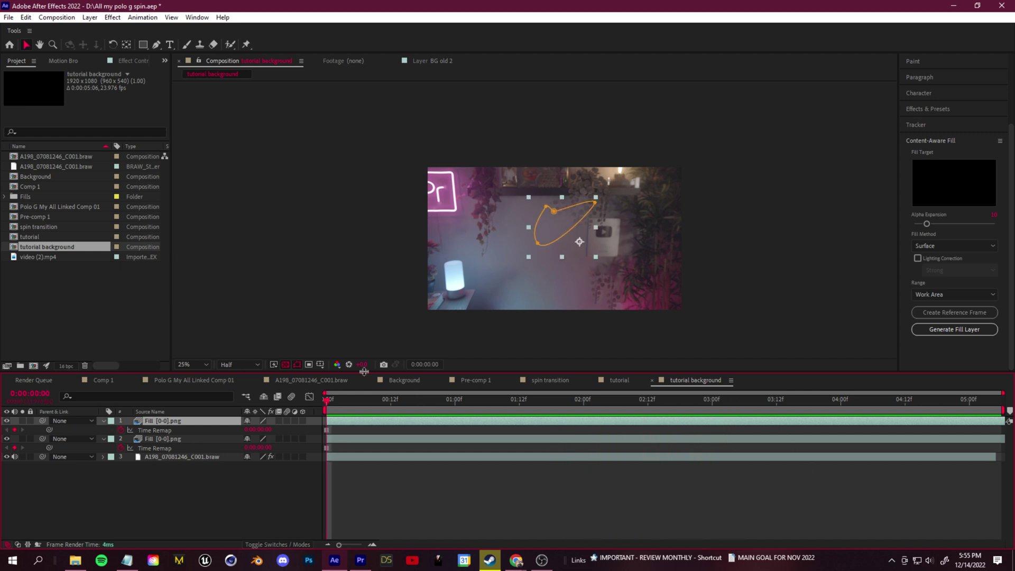
# - Pre-compose both fill layers and the original footage layer into a new composition named BG 1
pyautogui.click(280, 516)
pyautogui.press('u')
pyautogui.moveTo(280, 495); pyautogui.dragTo(129, 399)
pyautogui.rightClick(183, 421)
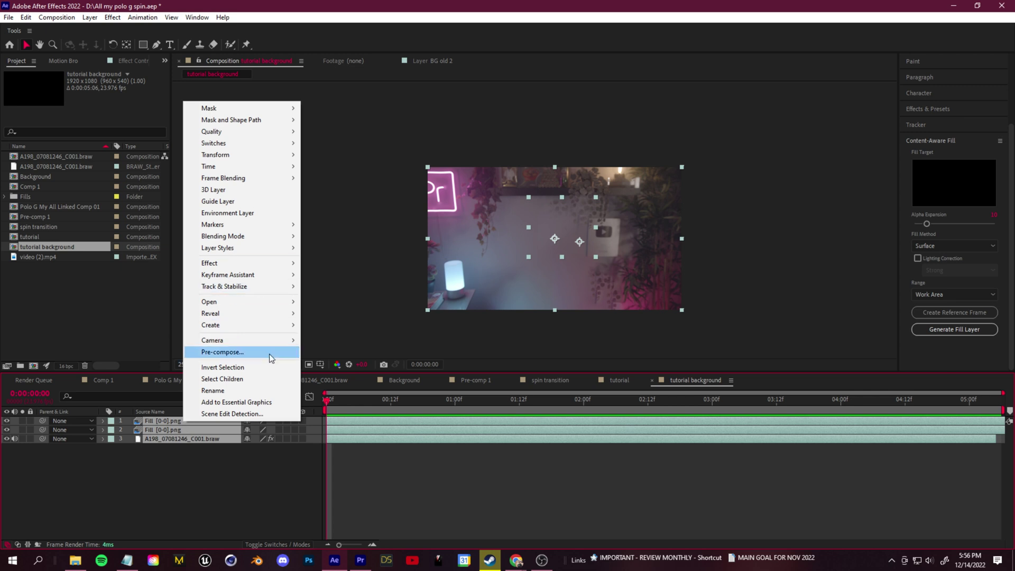
pyautogui.click(237, 352)
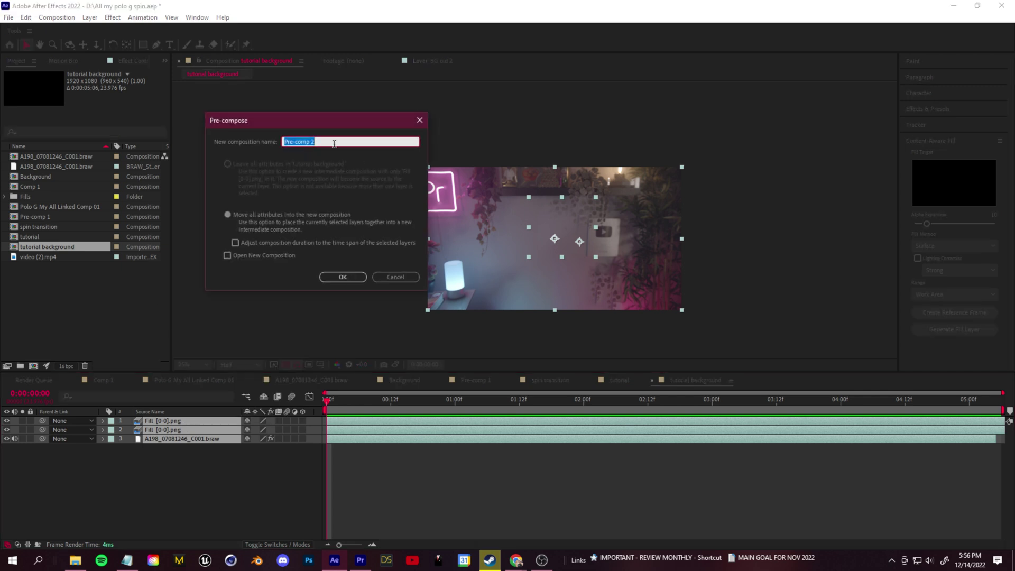
pyautogui.write('BG 1')
pyautogui.click(338, 279)
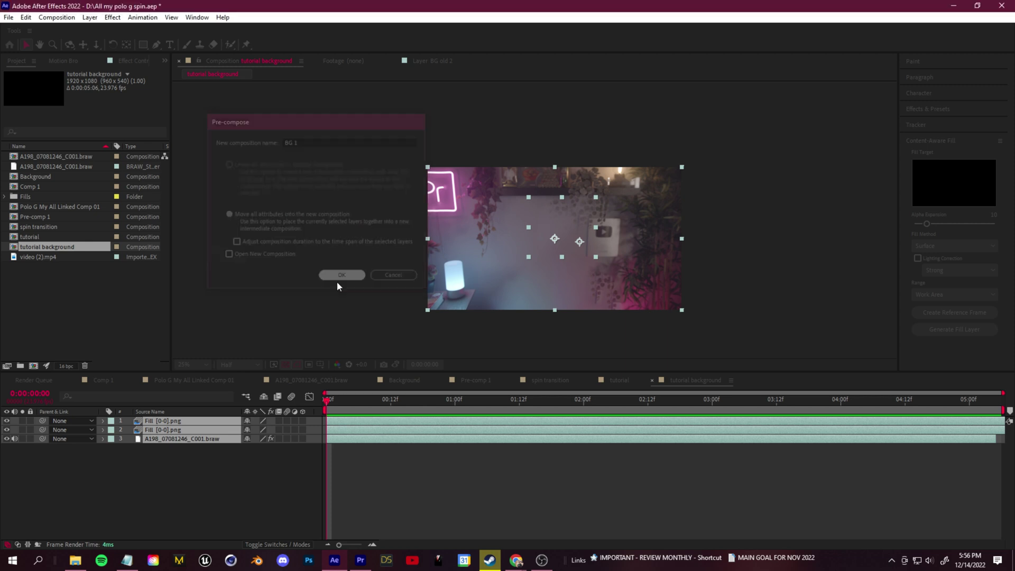
pyautogui.click(189, 480)
pyautogui.click(193, 421)
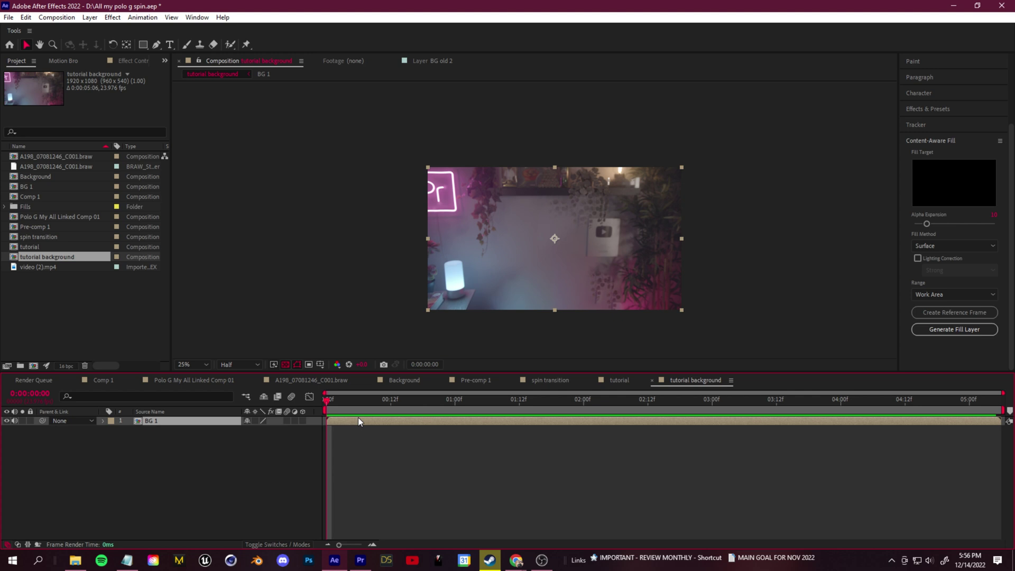
pyautogui.click(218, 497)
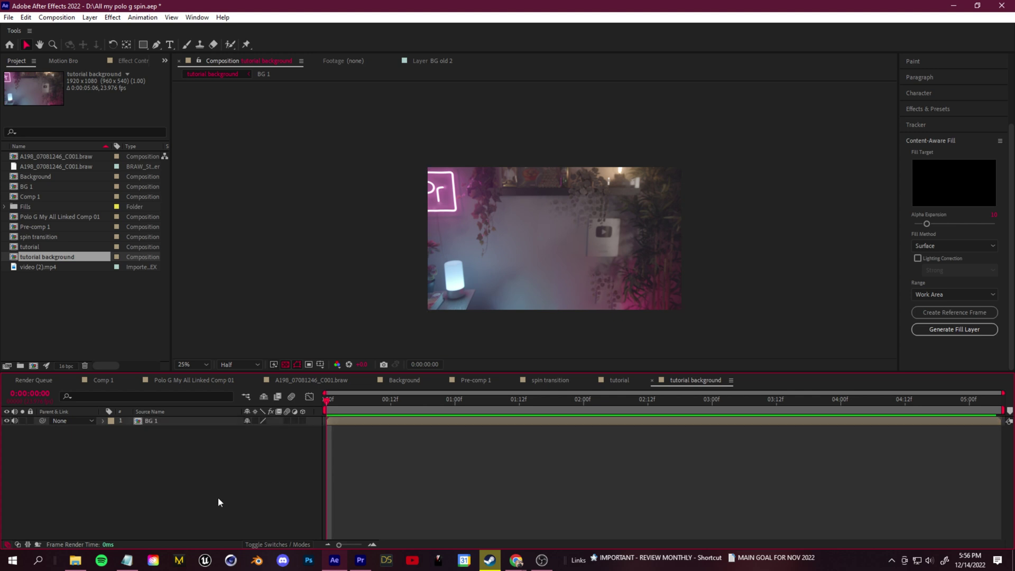
# - Import the disco-ball clip video (2).mp4 from the file explorer and place it above the BG 1 layer
pyautogui.click(75, 561)
pyautogui.moveTo(337, 215); pyautogui.dragTo(77, 311)
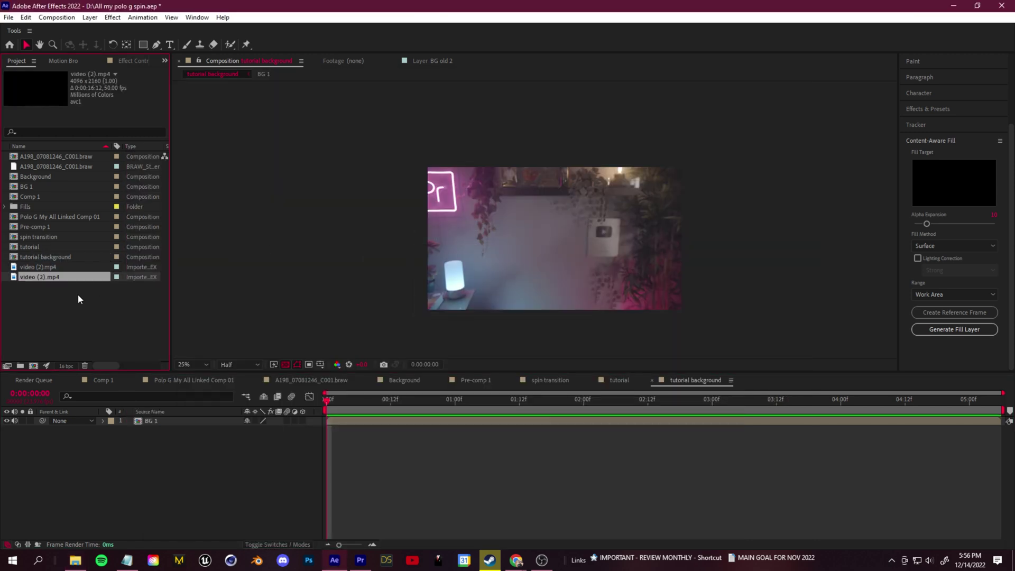
pyautogui.moveTo(188, 438); pyautogui.dragTo(191, 437)
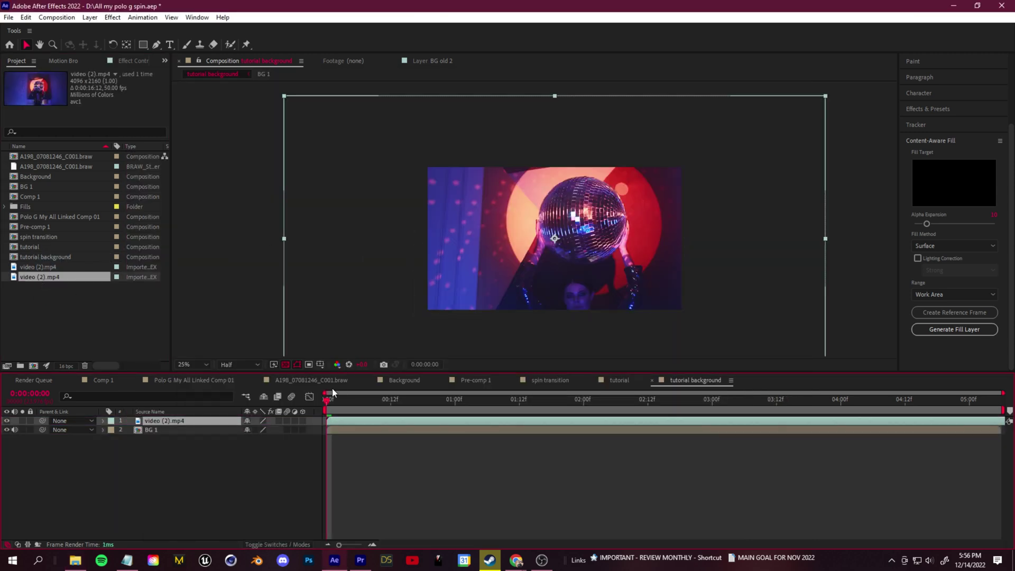
# - Fit the video (2).mp4 layer to the composition's frame
pyautogui.rightClick(189, 421)
pyautogui.moveTo(249, 154)
pyautogui.click(364, 293)
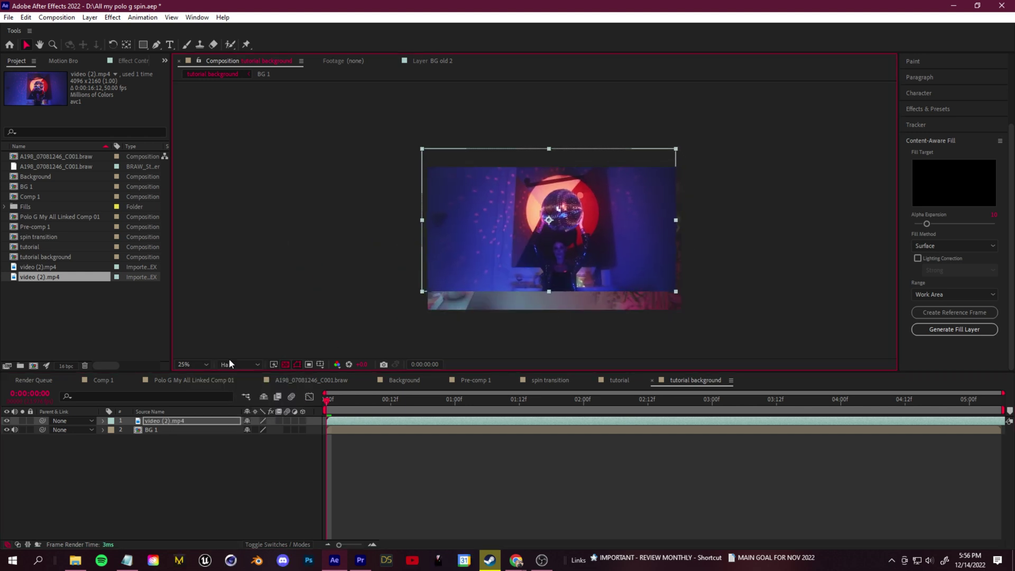
# - Try manually scaling and repositioning the disco-ball video in the frame, and undo these changes
pyautogui.press('s')
pyautogui.moveTo(277, 430); pyautogui.dragTo(391, 430)
pyautogui.moveTo(641, 272); pyautogui.dragTo(363, 248)
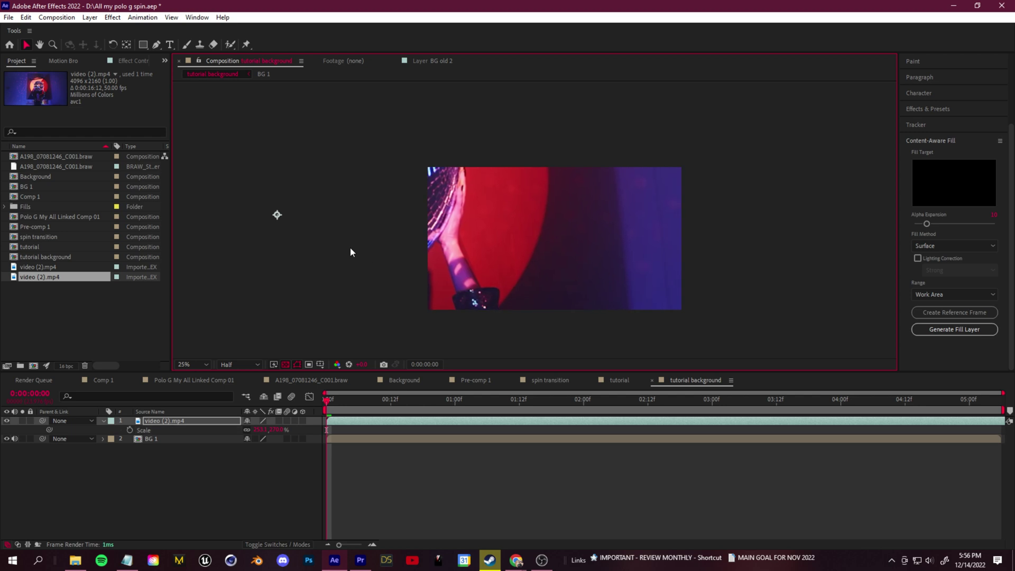
pyautogui.moveTo(274, 430); pyautogui.dragTo(205, 430)
pyautogui.moveTo(465, 250); pyautogui.dragTo(582, 237)
pyautogui.hotkey('ctrl', 'z')
pyautogui.hotkey('ctrl', 'z')
pyautogui.hotkey('ctrl', 'z')
pyautogui.scroll(-1, 494, 249)
pyautogui.hotkey('ctrl', 'z')
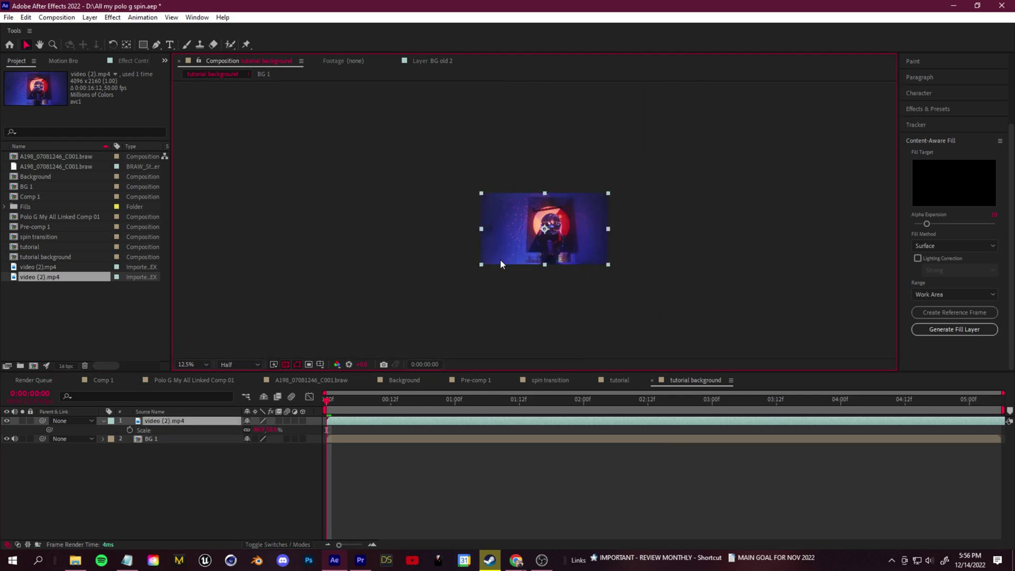
pyautogui.scroll(1, 569, 242)
pyautogui.moveTo(566, 288); pyautogui.dragTo(537, 267)
# - Inspect the lower part of the man's footage in the tutorial composition and compare it with the tutorial background composition
pyautogui.click(614, 382)
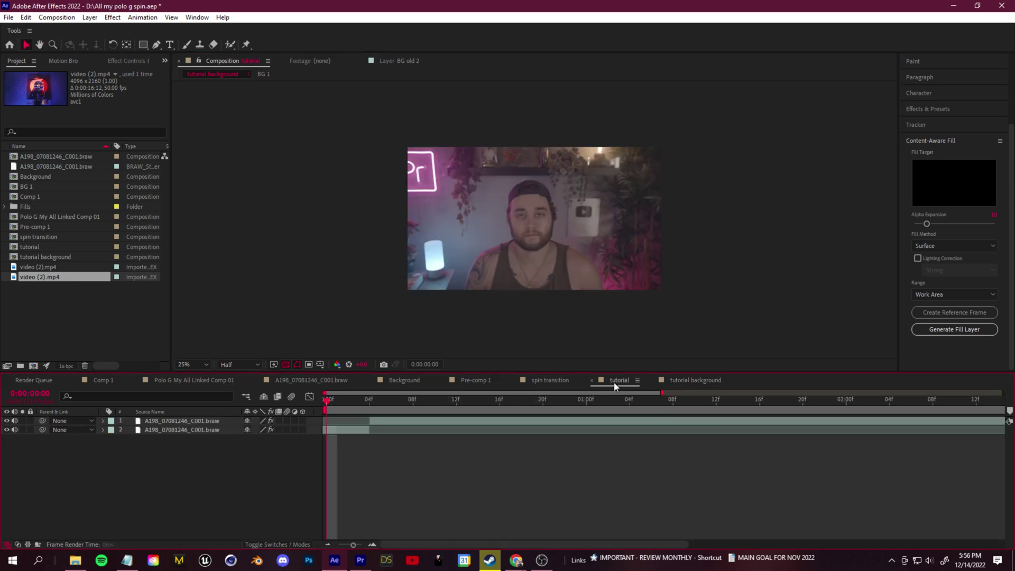
pyautogui.scroll(1, 510, 286)
pyautogui.moveTo(424, 320); pyautogui.dragTo(652, 220)
pyautogui.scroll(1, 598, 274)
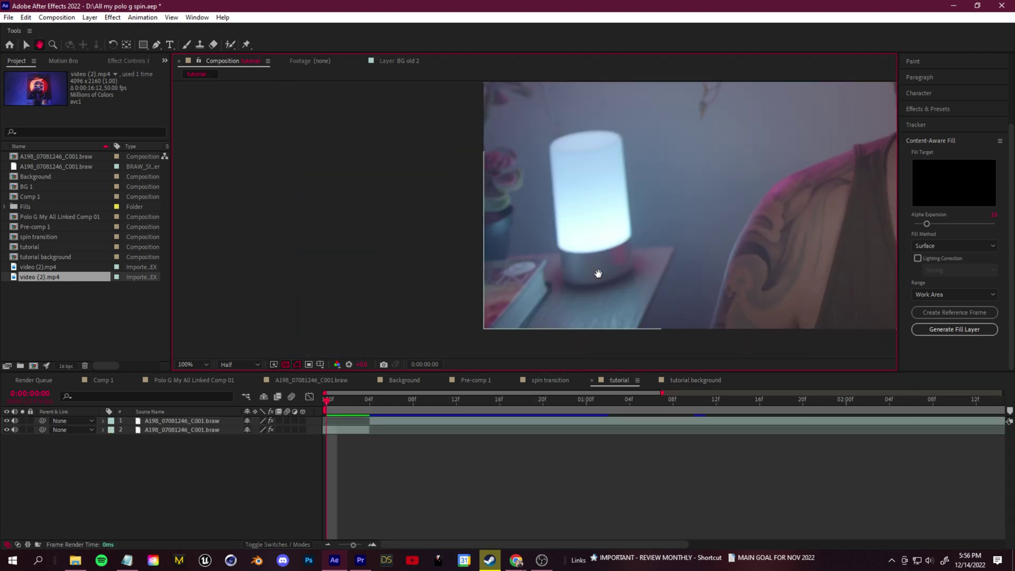
pyautogui.moveTo(765, 110); pyautogui.dragTo(770, 165)
pyautogui.scroll(-4, 769, 165)
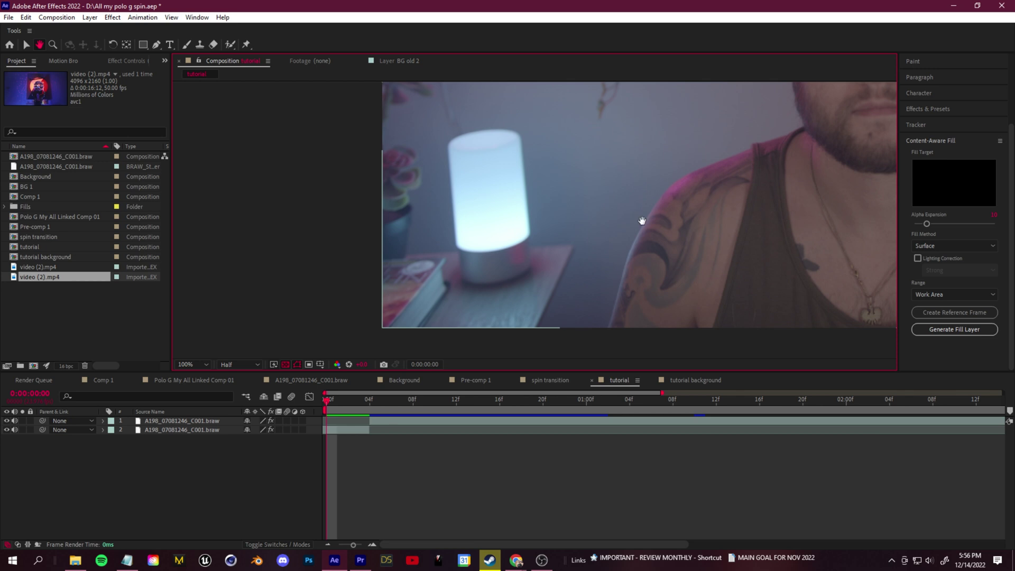
pyautogui.press('v')
pyautogui.click(696, 380)
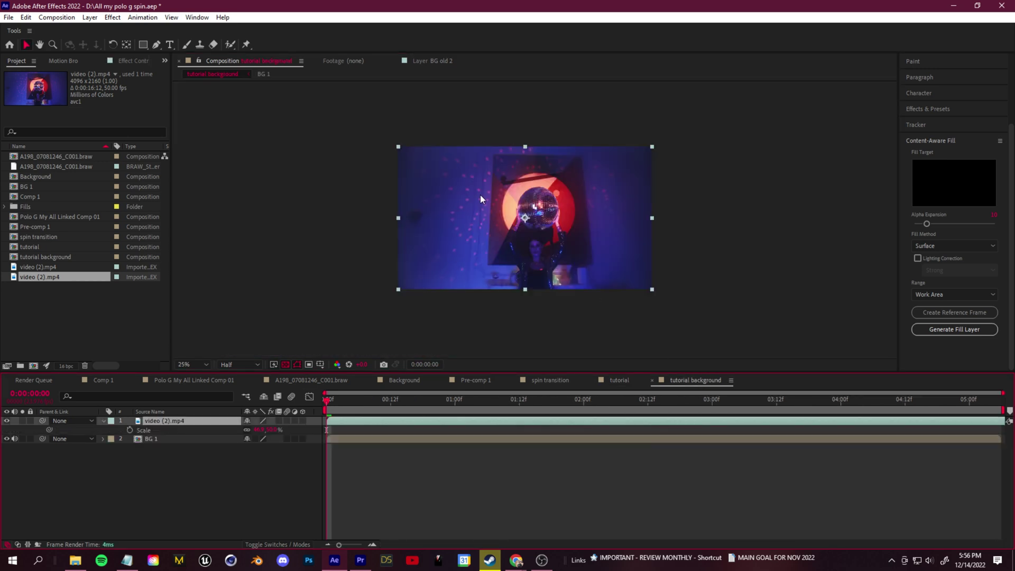
pyautogui.click(624, 380)
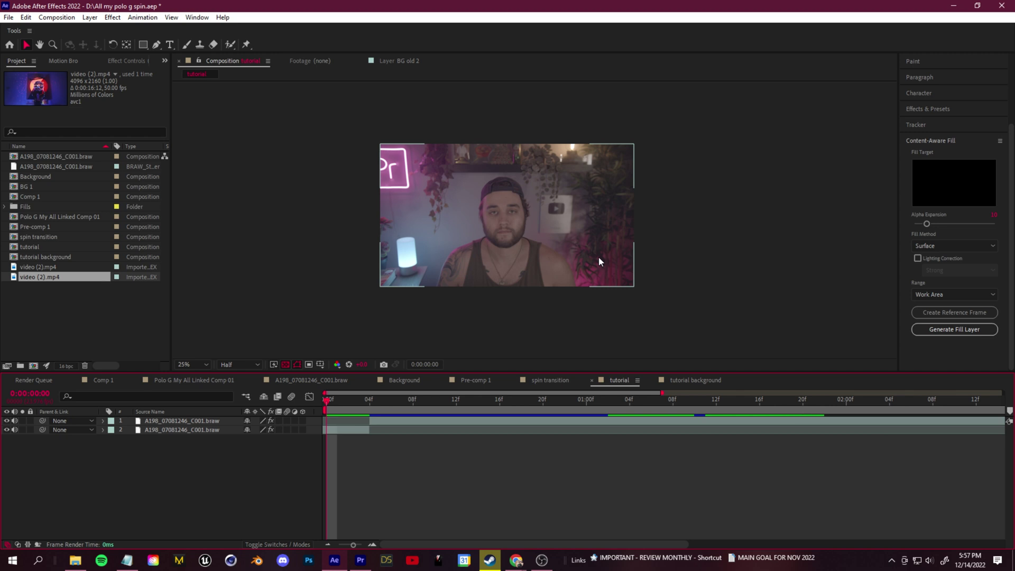
pyautogui.click(687, 389)
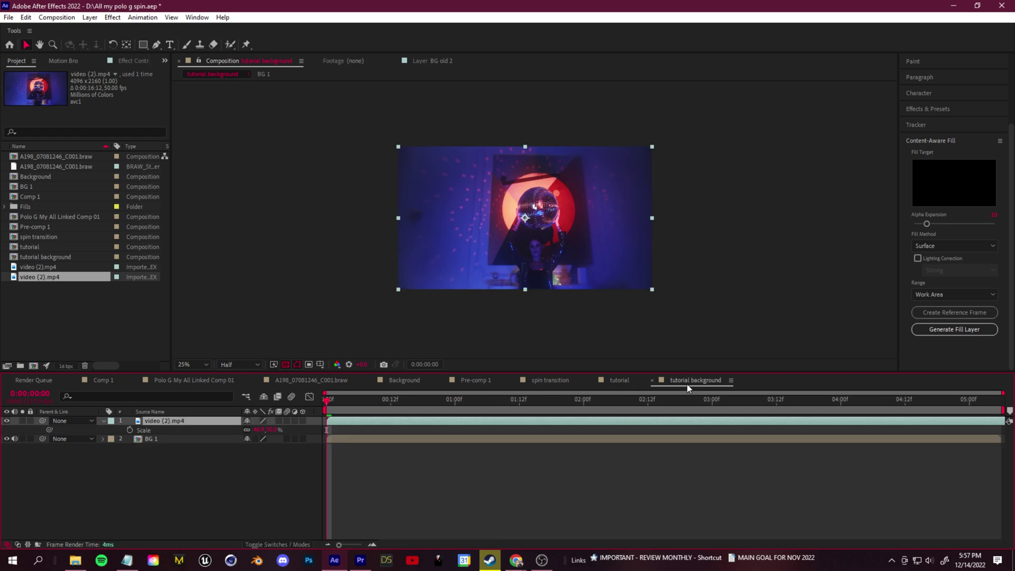
pyautogui.click(620, 382)
pyautogui.click(685, 379)
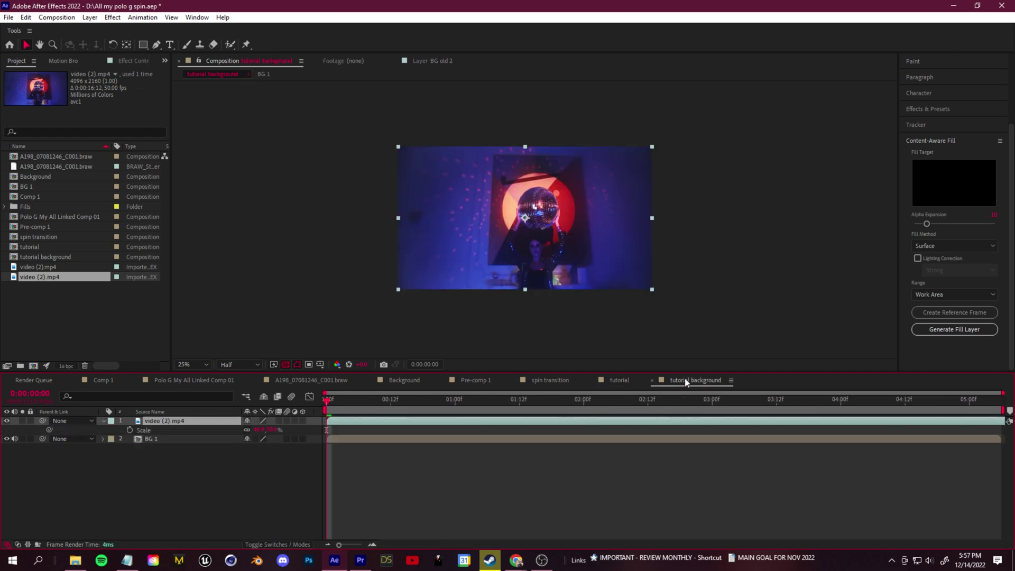
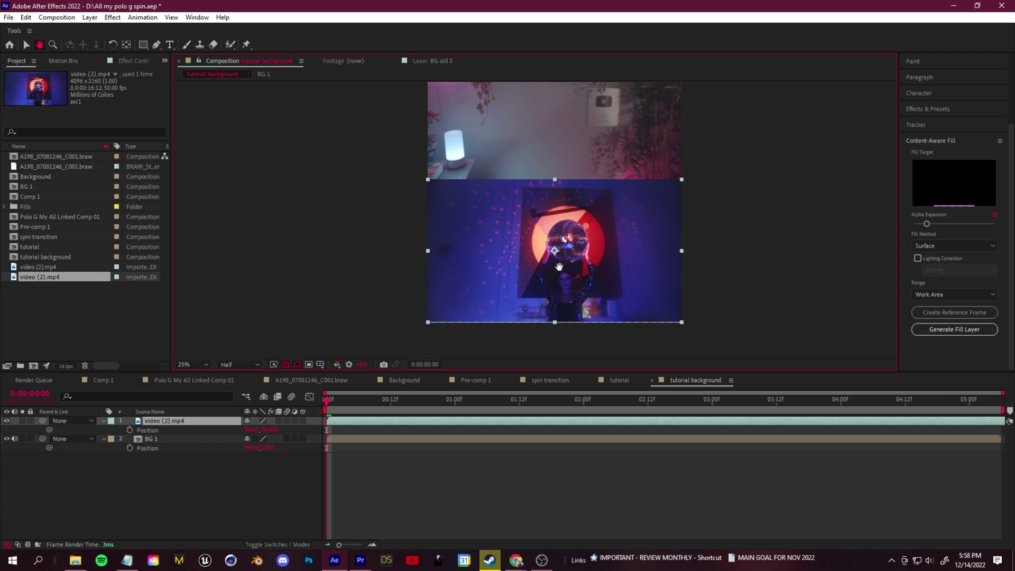
# - Move the video (2).mp4 layer below the BG 1 layer in the stacking order
pyautogui.moveTo(485, 346); pyautogui.dragTo(475, 249)
pyautogui.press('v')
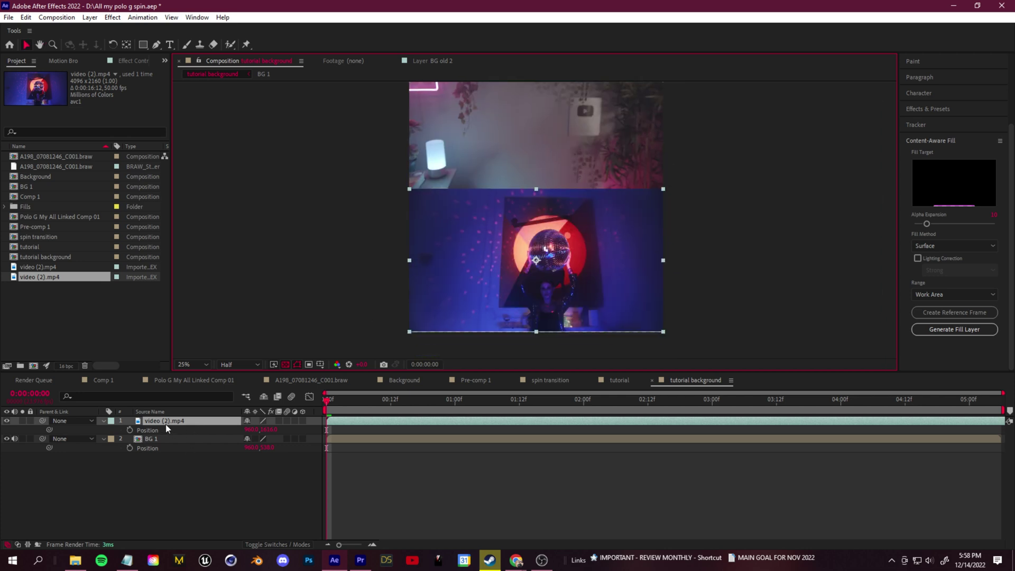
pyautogui.click(145, 424)
pyautogui.hotkey('ctrl', '[')
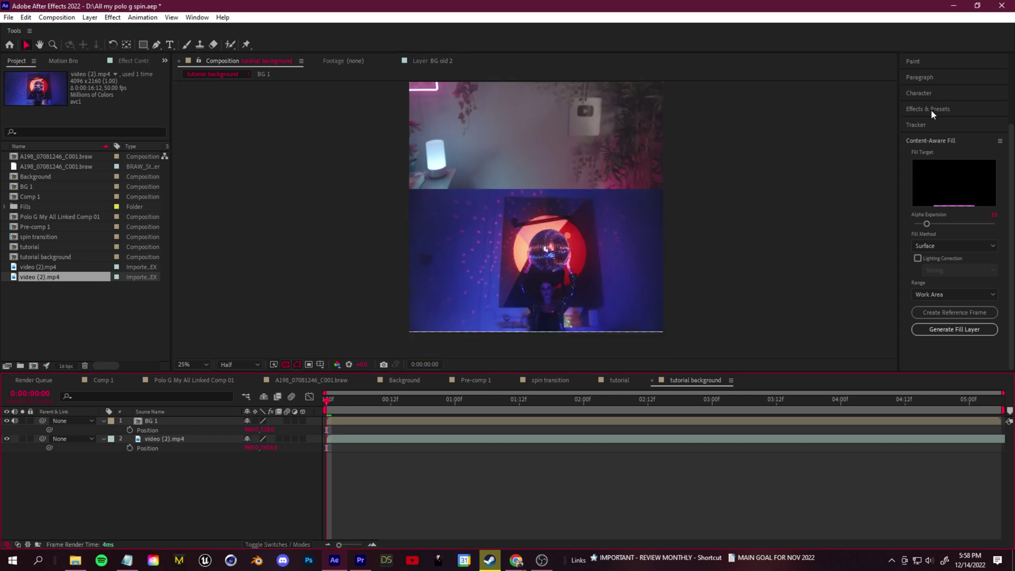
# - Find the Flip + Flop preset and apply it to the video (2).mp4 layer
pyautogui.click(929, 109)
pyautogui.write('flip')
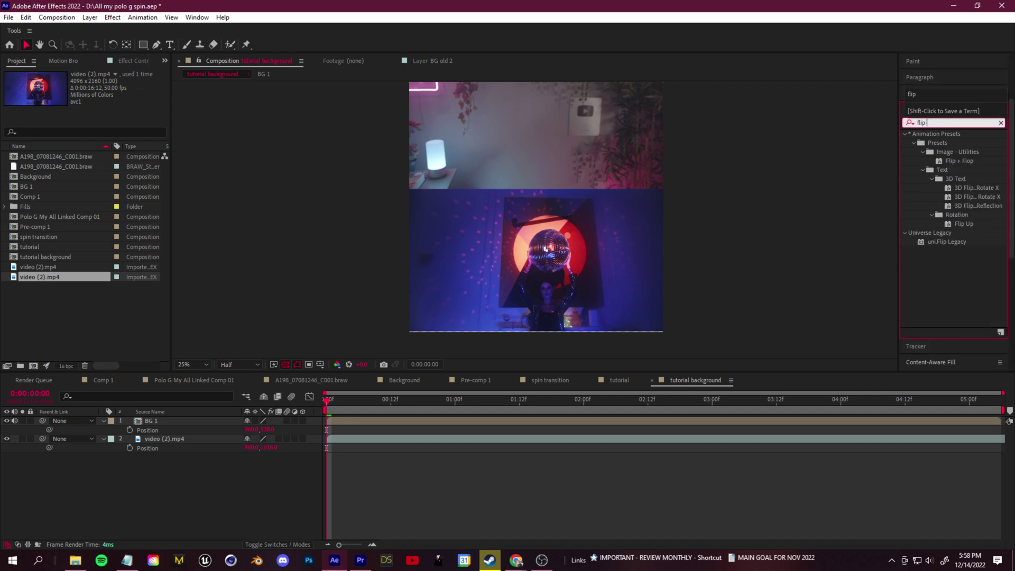
pyautogui.moveTo(956, 161); pyautogui.dragTo(186, 446)
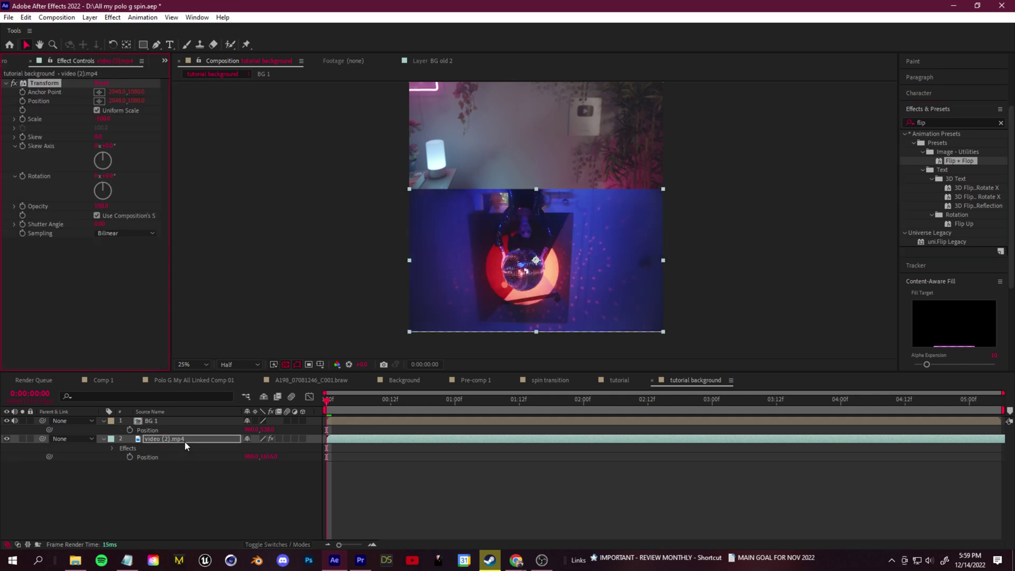
# - Enlarge the flipped disco-ball video slightly and adjust its position beneath the room background, checking the seam between them
pyautogui.moveTo(593, 279); pyautogui.dragTo(592, 281)
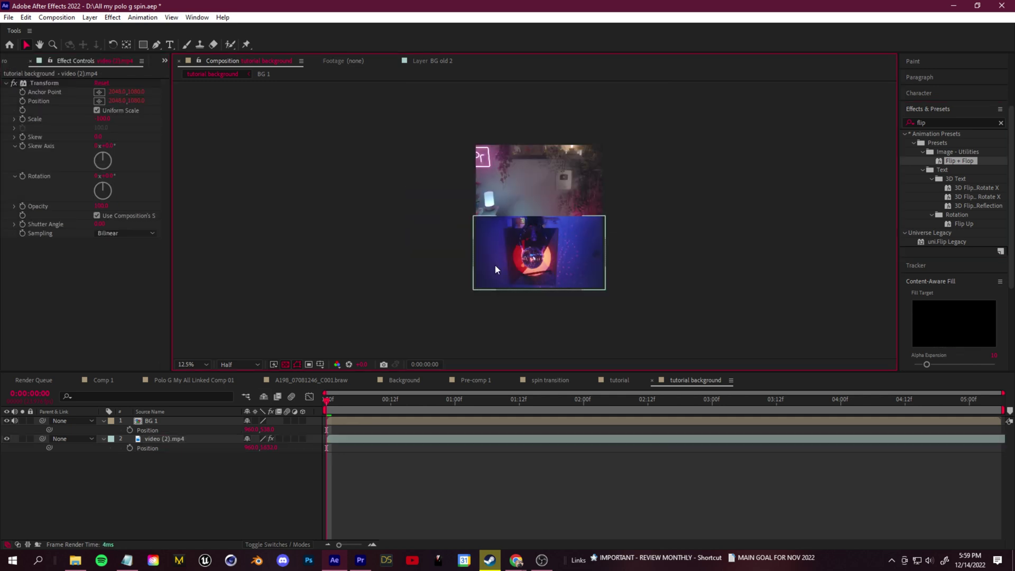
pyautogui.press('space')
pyautogui.moveTo(433, 264); pyautogui.dragTo(422, 271)
pyautogui.scroll(1, 431, 230)
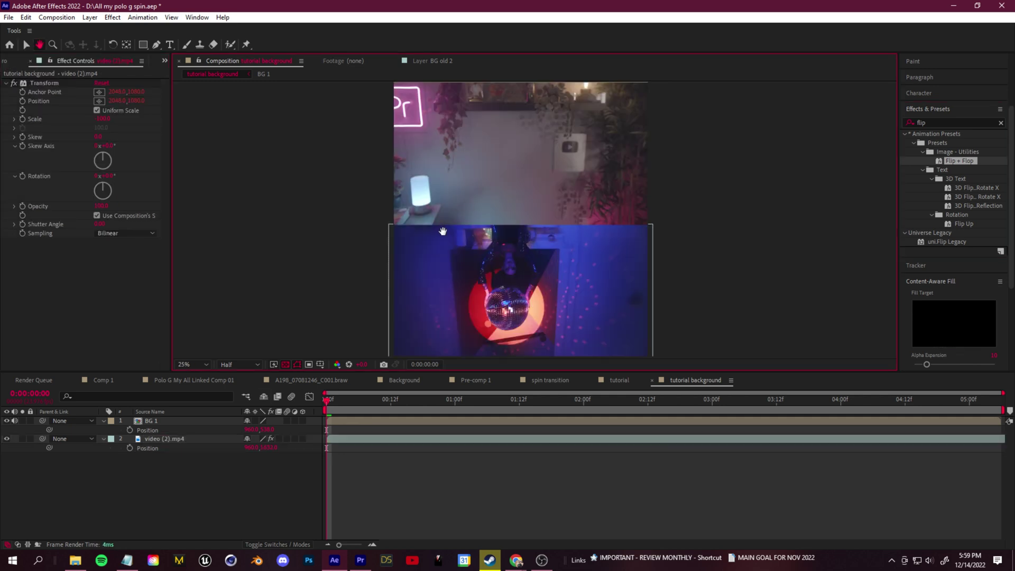
pyautogui.scroll(-1, 415, 271)
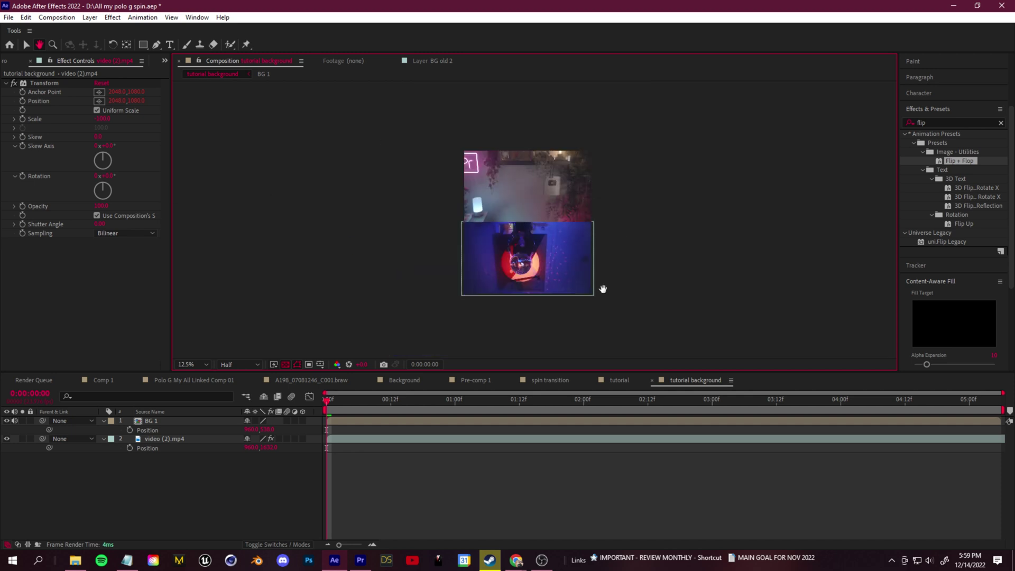
pyautogui.press('v')
# - Close all open timelines except the tutorial and tutorial background compositions
pyautogui.click(620, 381)
pyautogui.click(76, 380)
pyautogui.click(75, 380)
pyautogui.click(75, 380)
pyautogui.click(74, 380)
pyautogui.click(74, 380)
pyautogui.click(74, 379)
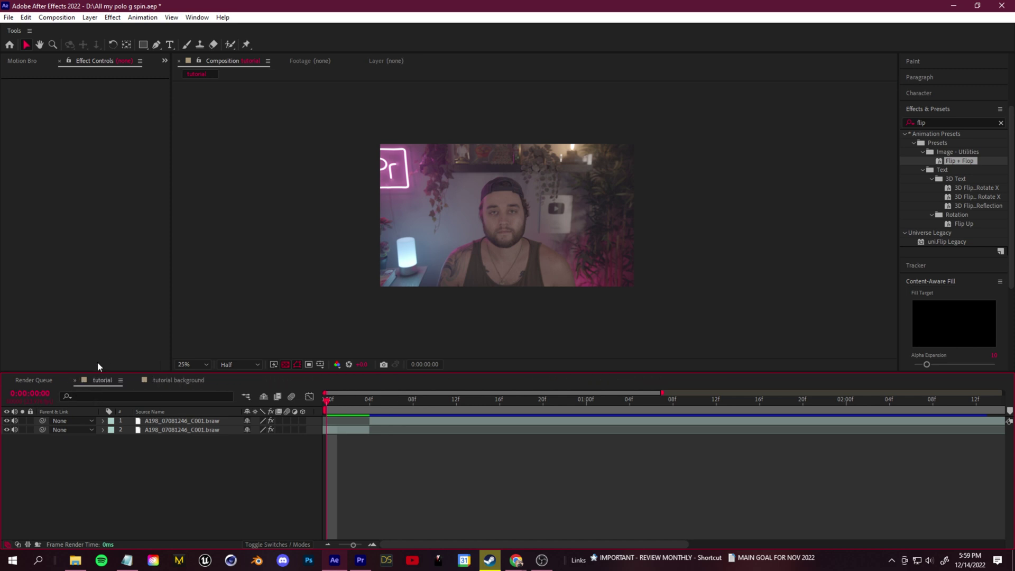
# - Go to 0:00:00:04 in the tutorial composition and select the upper layer with the rotoscoped man
pyautogui.click(180, 380)
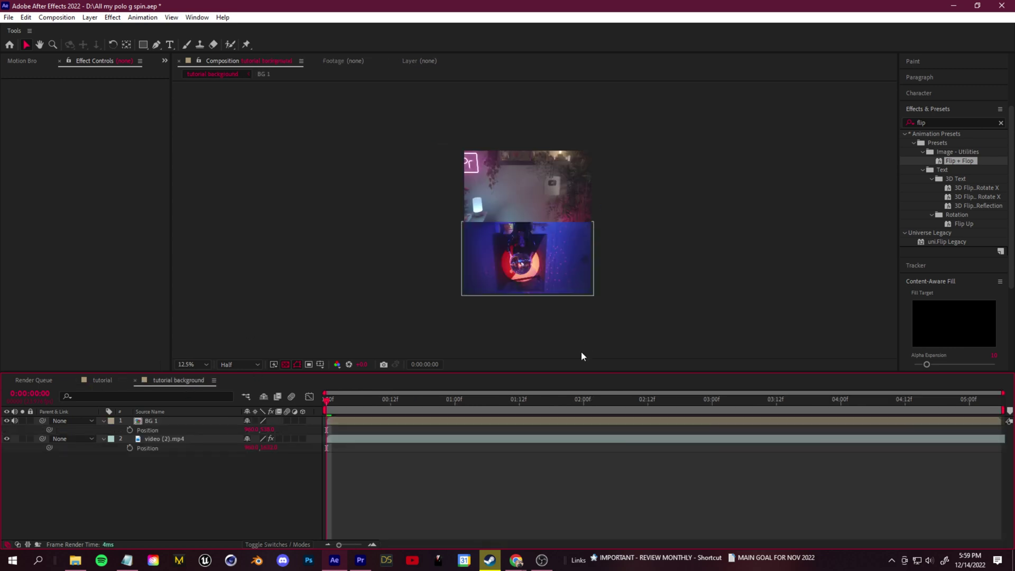
pyautogui.click(102, 381)
pyautogui.moveTo(398, 408); pyautogui.dragTo(384, 427)
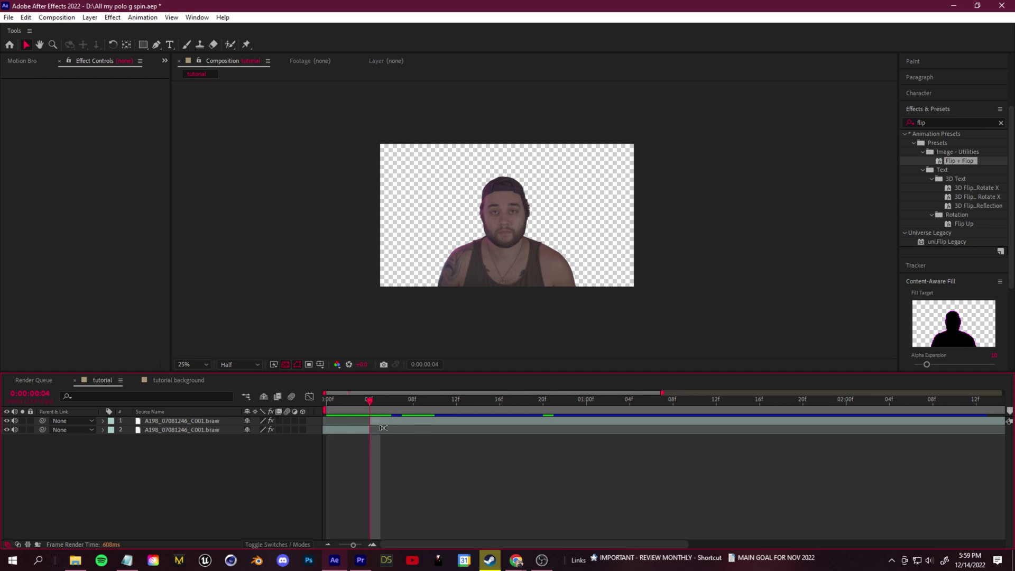
pyautogui.click(174, 430)
pyautogui.click(177, 422)
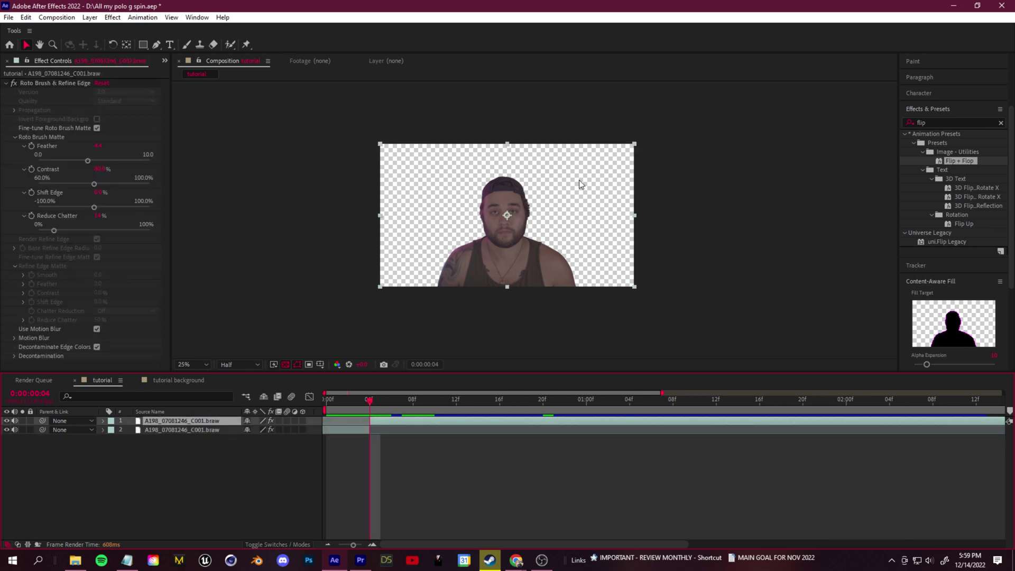
# - Place the tutorial background composition between the two rotoscoped layers in the tutorial composition and display the layer names
pyautogui.click(165, 60)
pyautogui.click(196, 75)
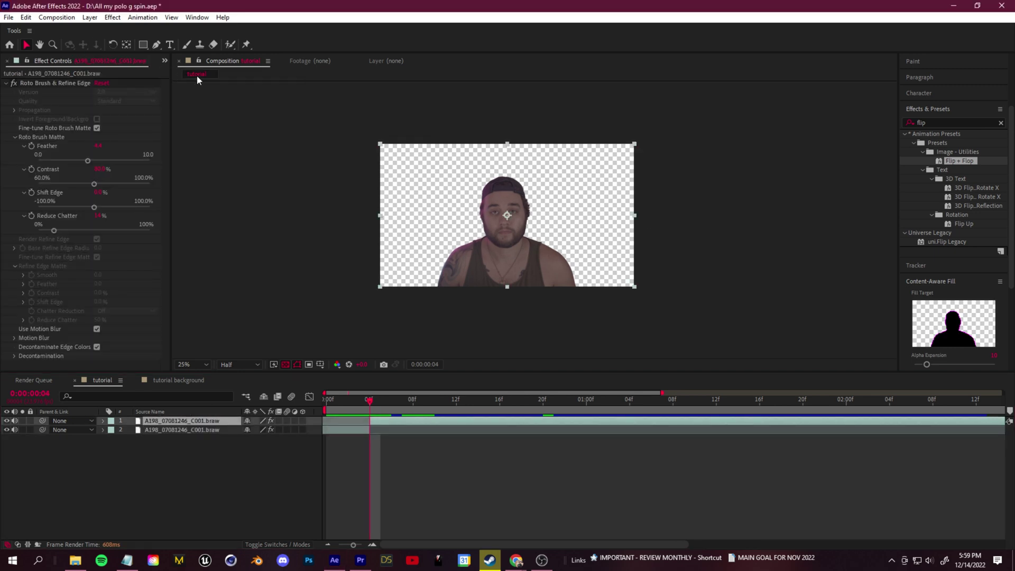
pyautogui.click(63, 268)
pyautogui.click(63, 278)
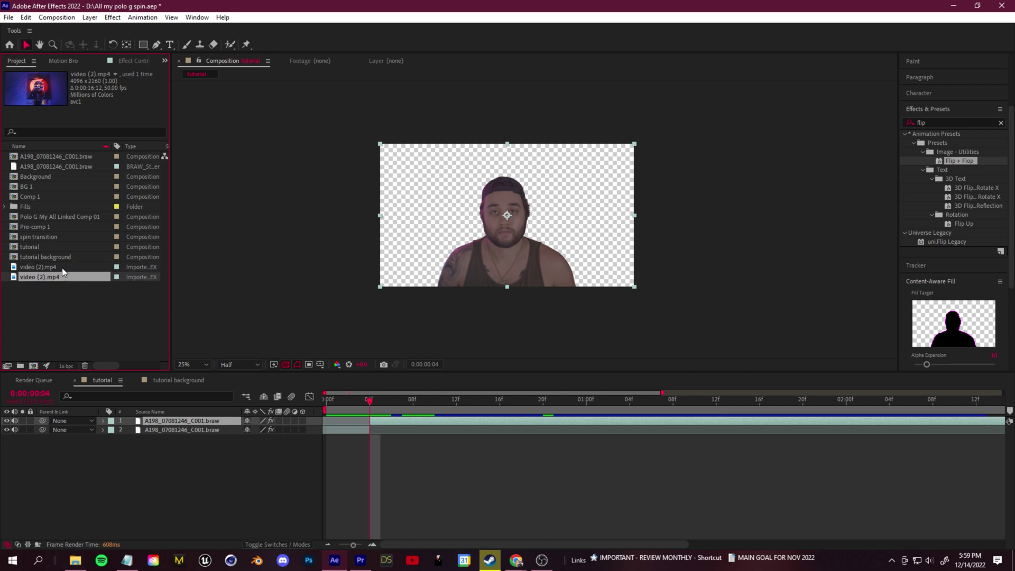
pyautogui.click(185, 378)
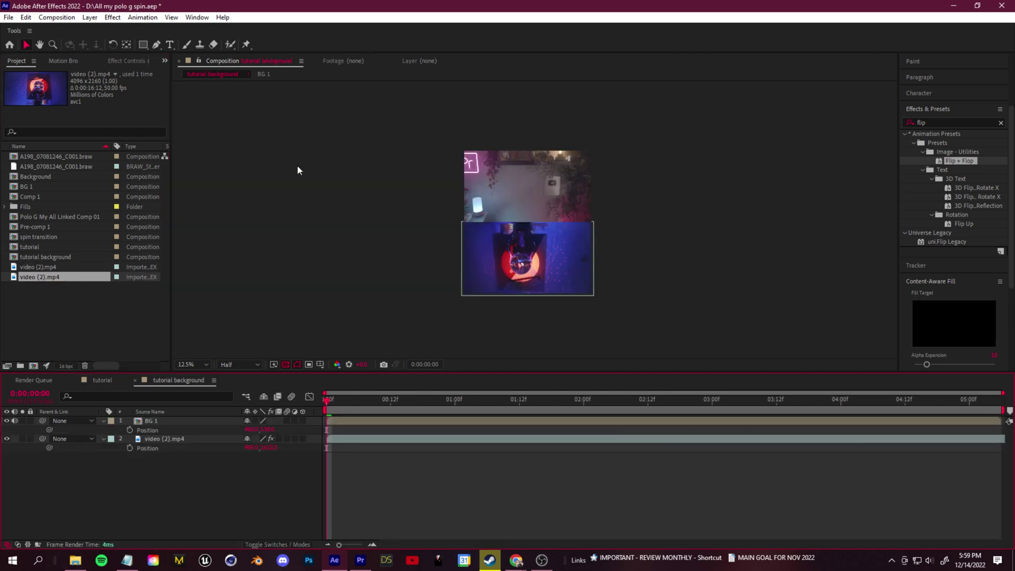
pyautogui.click(103, 382)
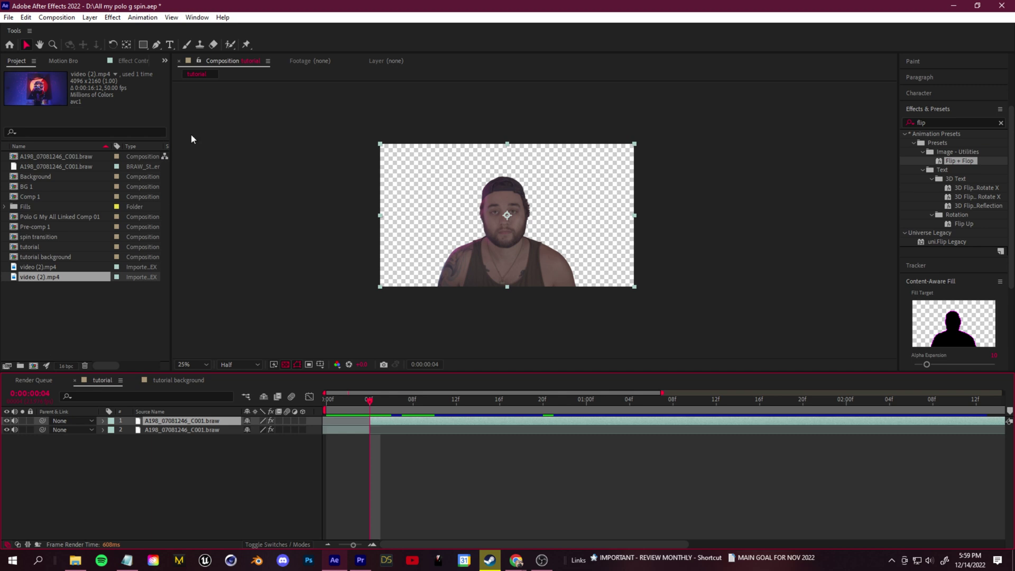
pyautogui.click(30, 187)
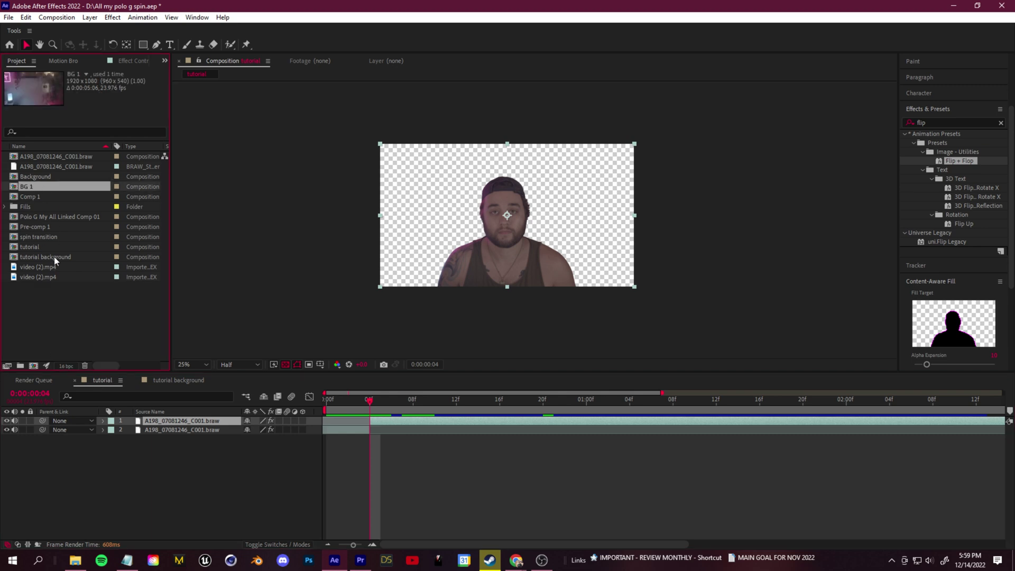
pyautogui.click(40, 258)
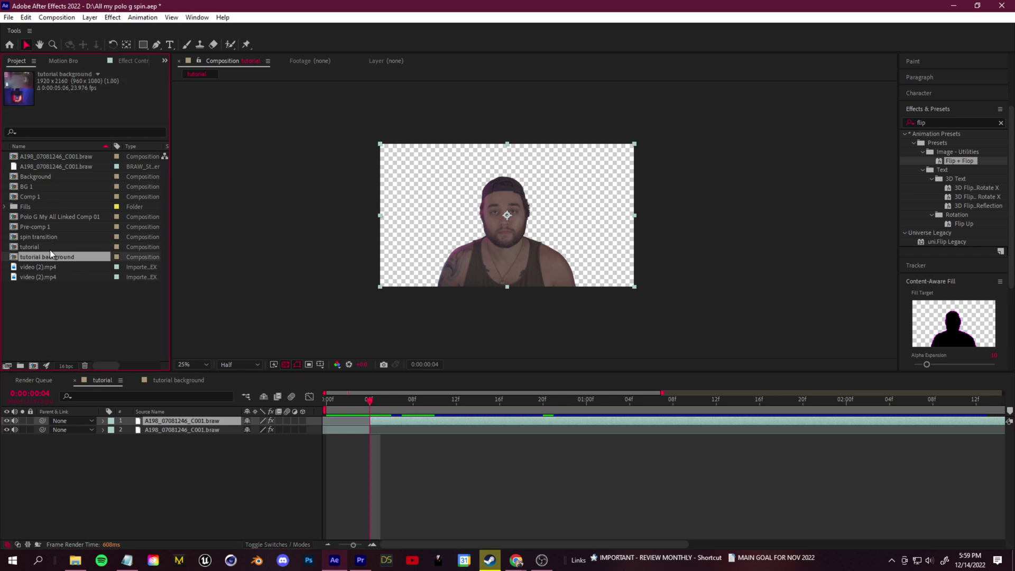
pyautogui.moveTo(245, 362); pyautogui.dragTo(171, 426)
pyautogui.rightClick(169, 420)
pyautogui.click(214, 390)
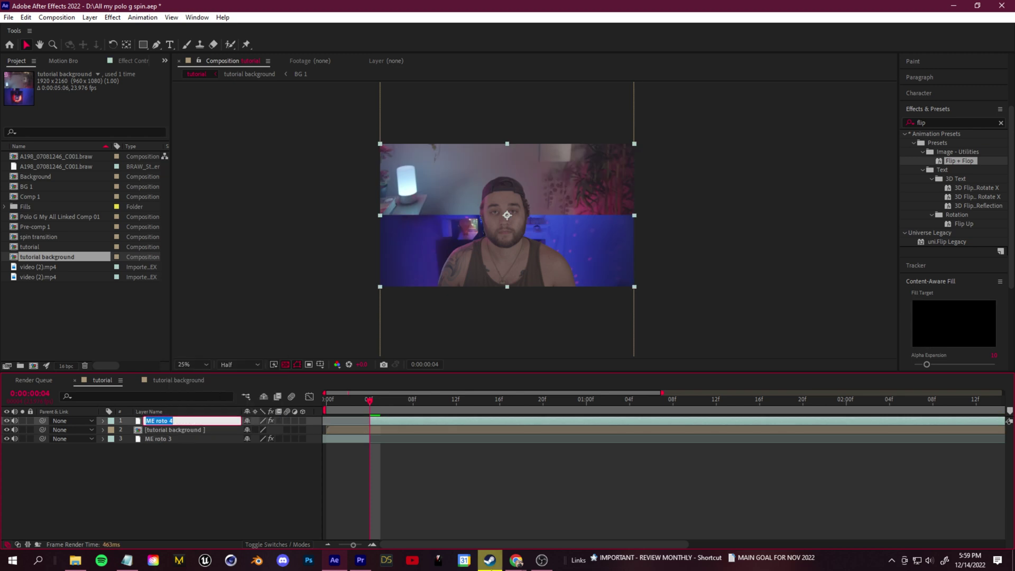
pyautogui.click(280, 452)
# - Start the tutorial background layer at 0:00:00:04 and set its vertical position to about 1077 so the room fills the frame
pyautogui.moveTo(382, 430); pyautogui.dragTo(425, 431)
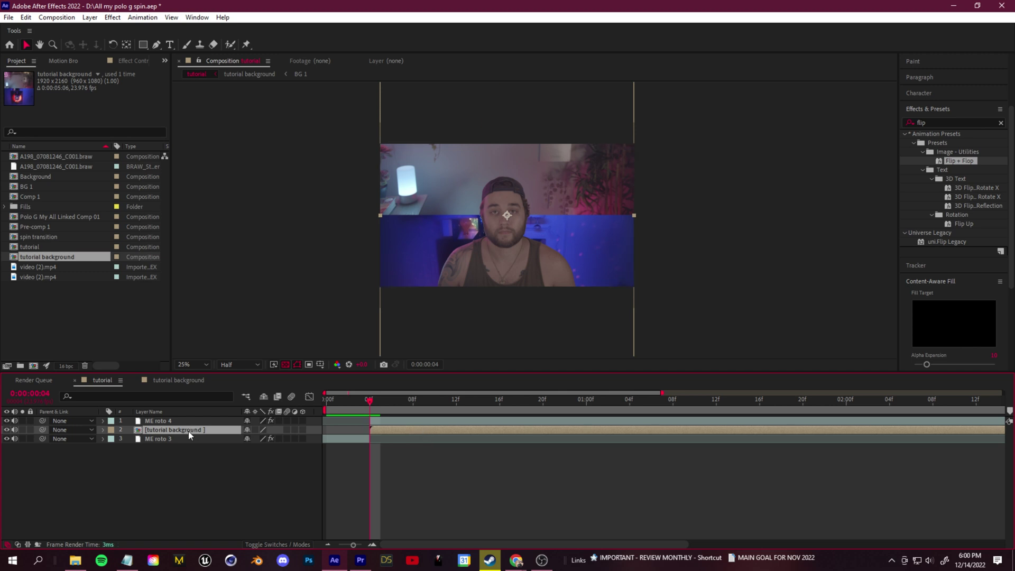
pyautogui.press('p')
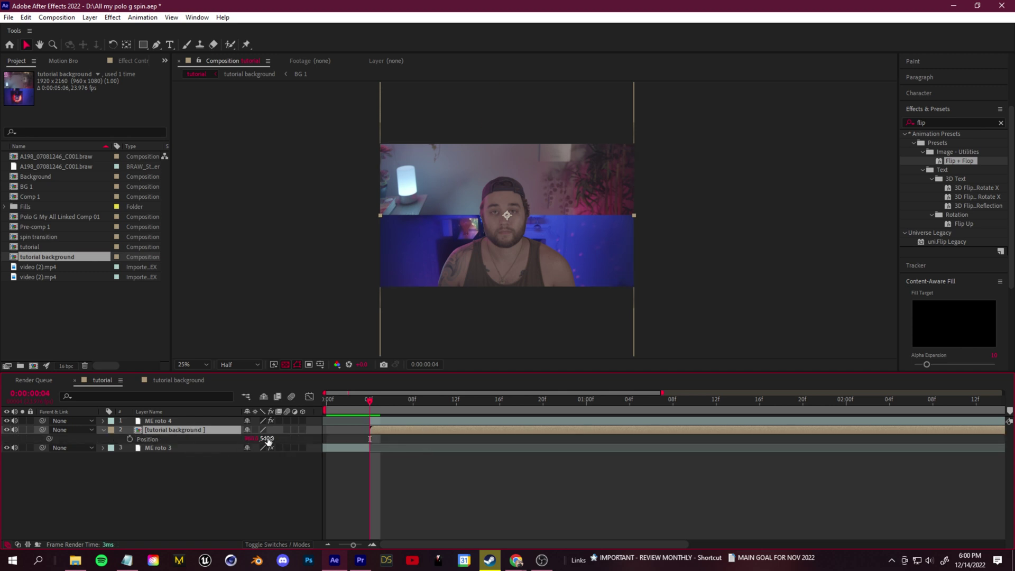
pyautogui.moveTo(274, 438); pyautogui.dragTo(550, 440)
pyautogui.click(500, 484)
# - Step through the frames around 0:00:00:04 and play back the composition to check the background alignment at the cut
pyautogui.moveTo(371, 403); pyautogui.dragTo(366, 411)
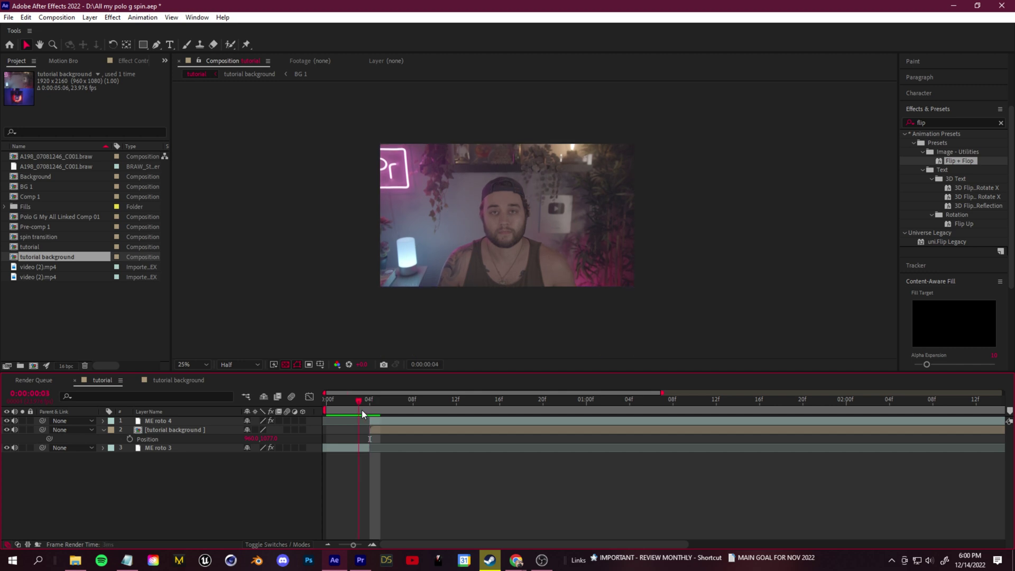
pyautogui.press('.')
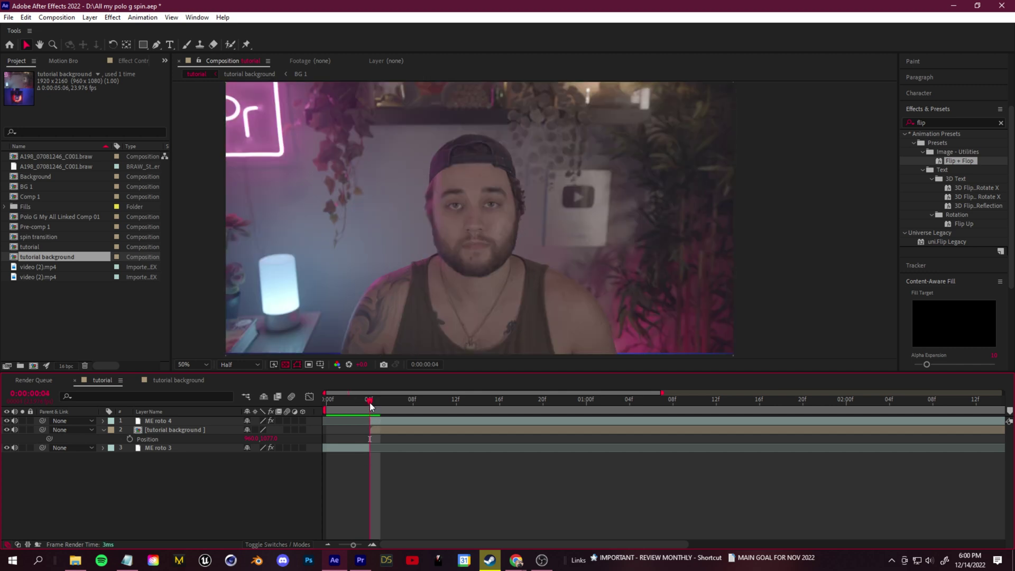
pyautogui.moveTo(369, 408)
pyautogui.mouseDown()
pyautogui.moveTo(355, 408)
pyautogui.moveTo(374, 404)
pyautogui.mouseUp()
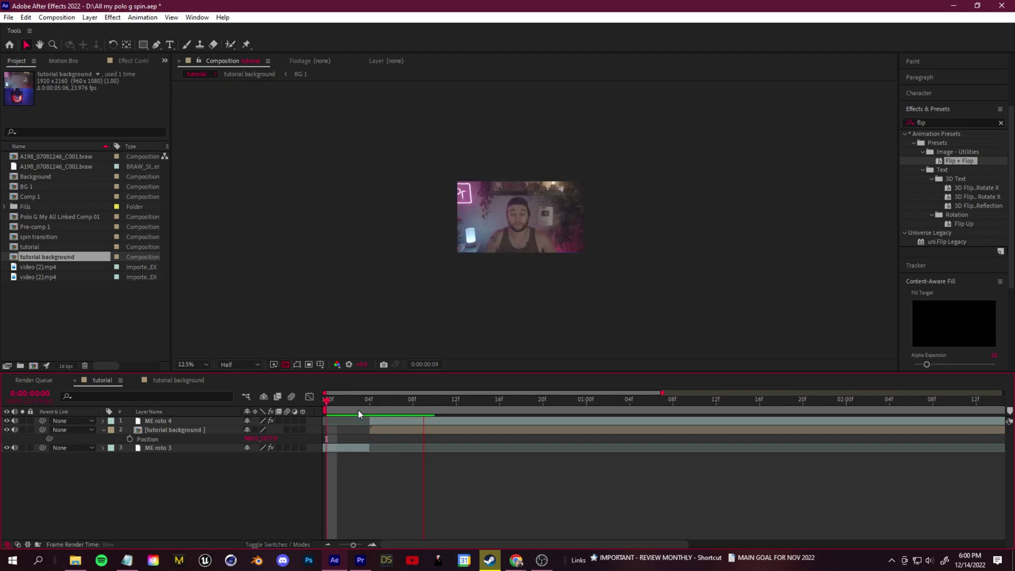
pyautogui.press('space')
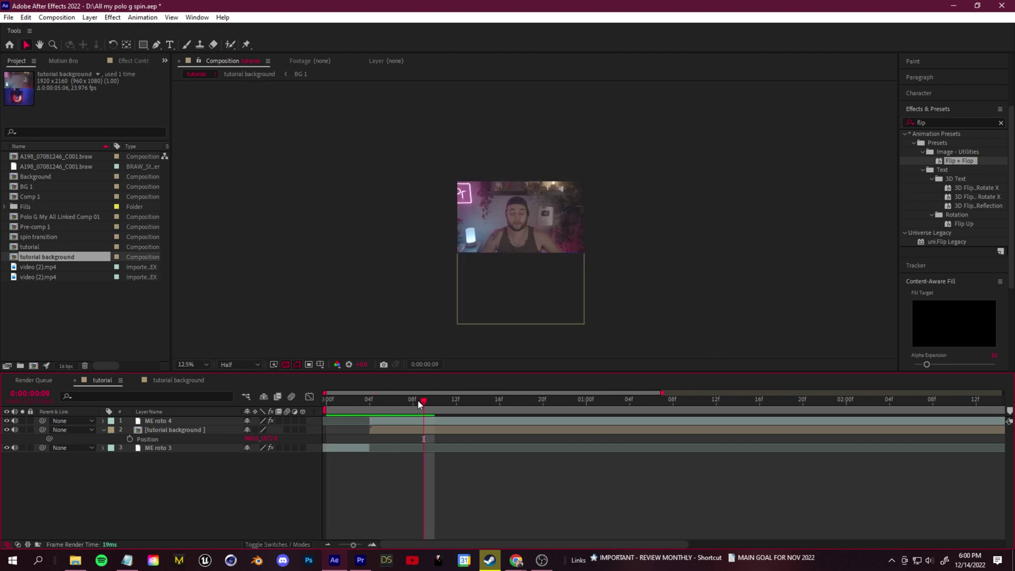
pyautogui.press('pagedown')
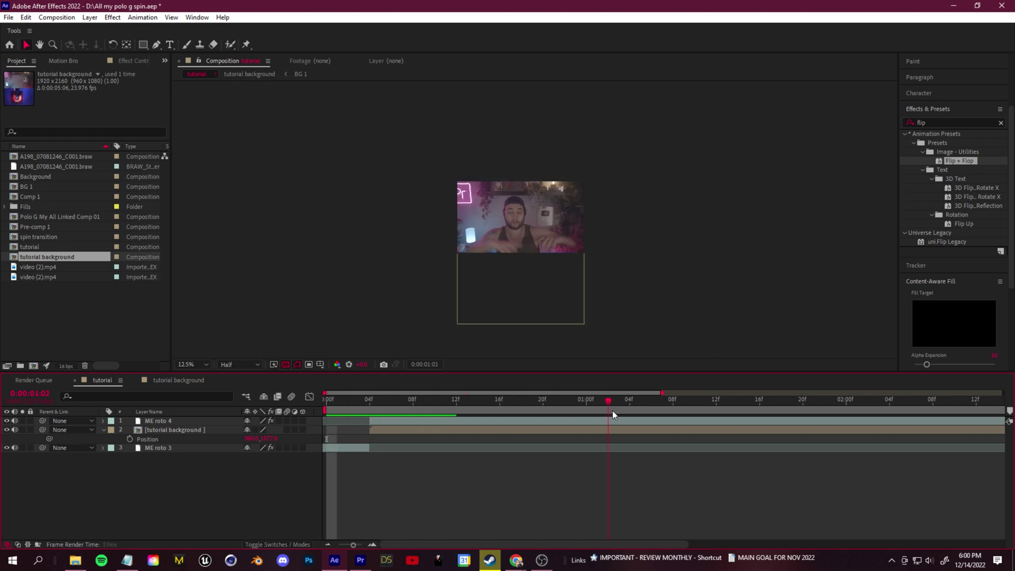
pyautogui.press('.')
pyautogui.press('.')
pyautogui.moveTo(387, 409); pyautogui.dragTo(357, 417)
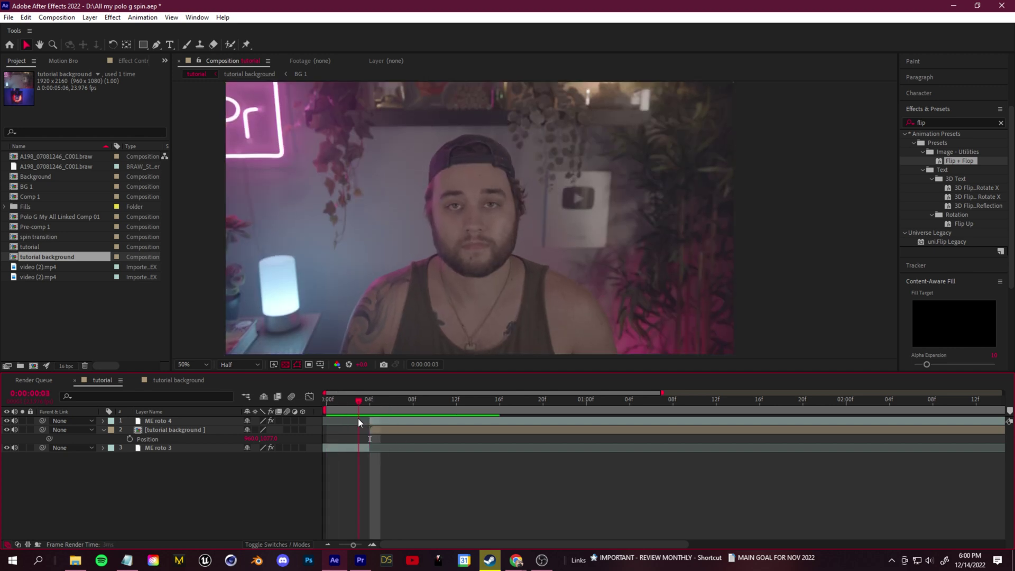
pyautogui.press('Home')
pyautogui.press(',')
pyautogui.press(',')
pyautogui.press('.')
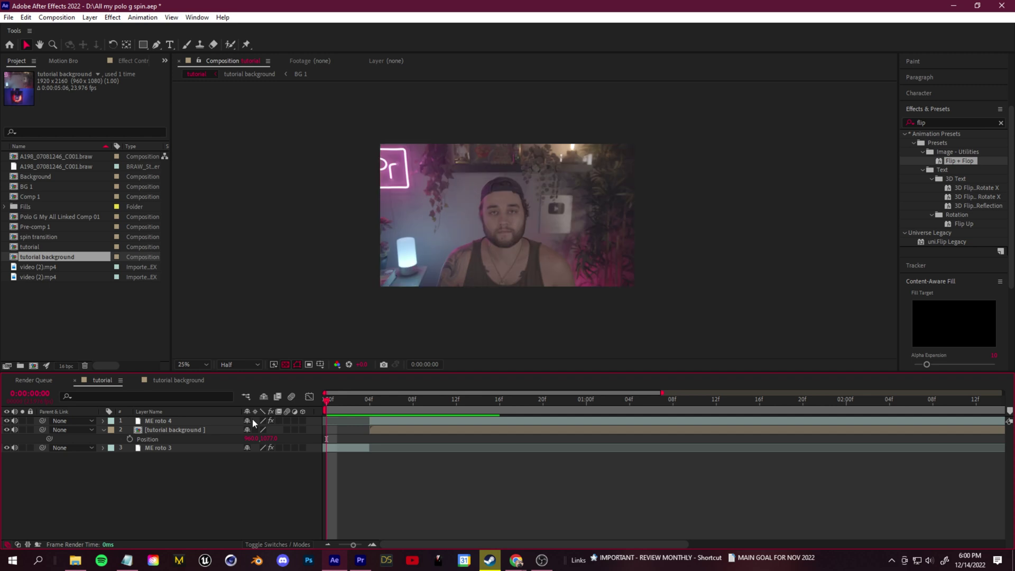
pyautogui.press('space')
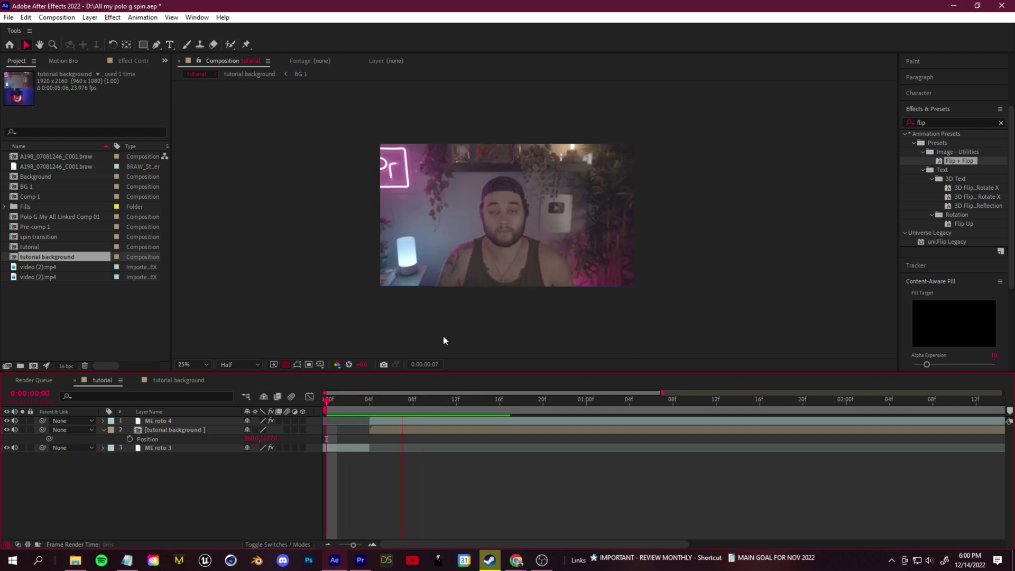
pyautogui.press('space')
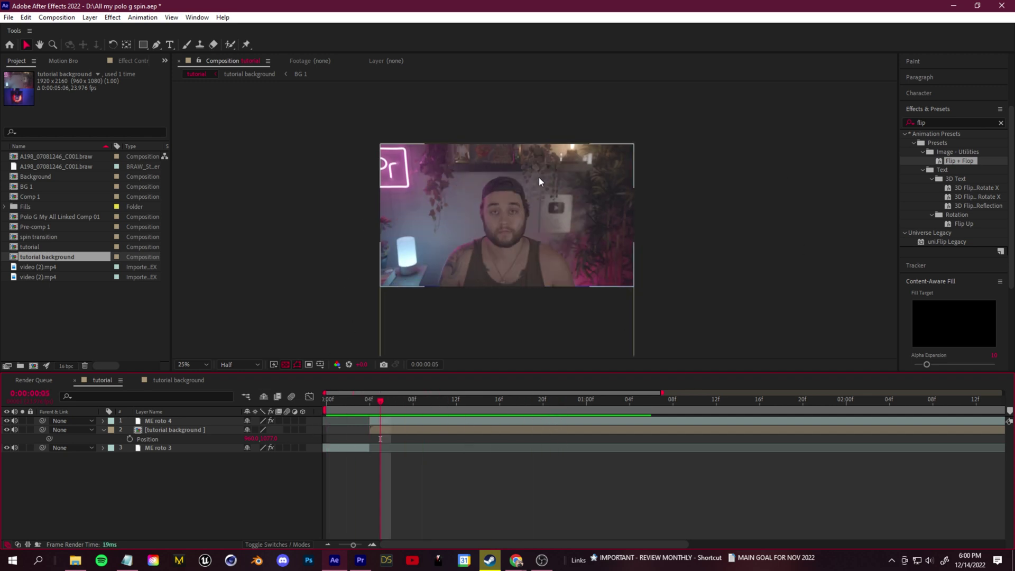
pyautogui.press('space')
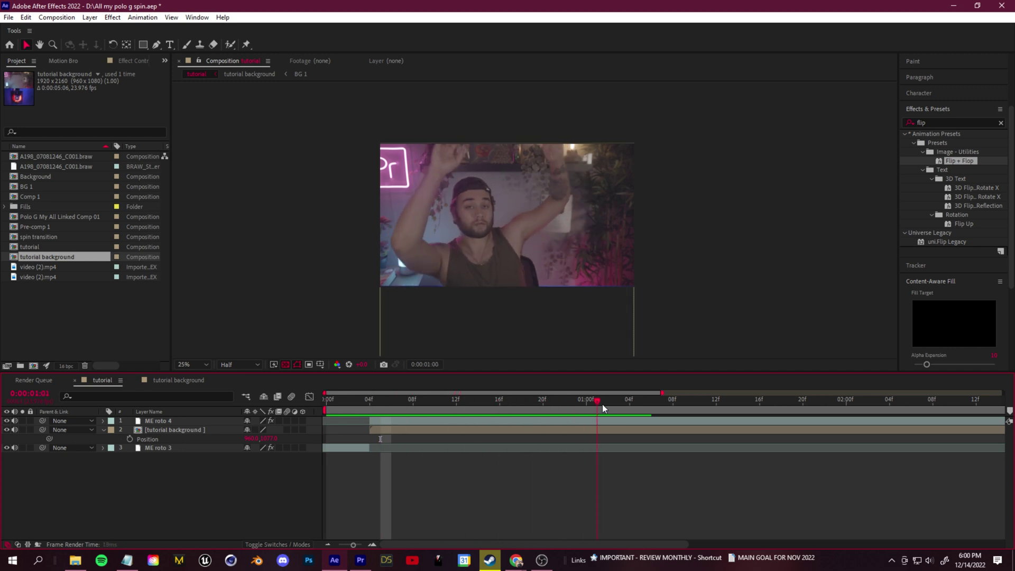
# - Apply the Transform effect to the tutorial background layer and enable keyframes for all its animatable properties at 0:00:00:08
pyautogui.moveTo(328, 401); pyautogui.dragTo(423, 397)
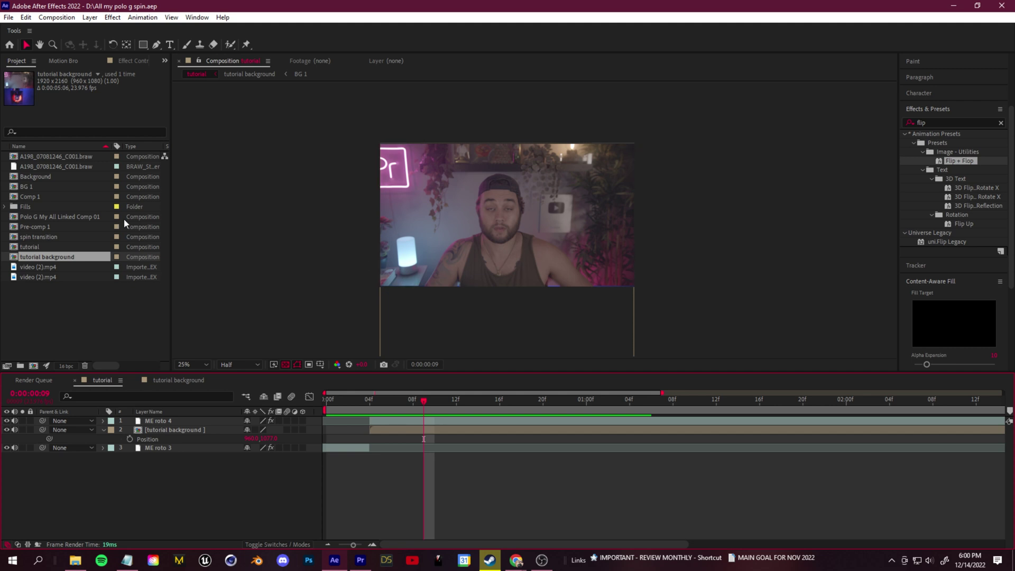
pyautogui.click(958, 122)
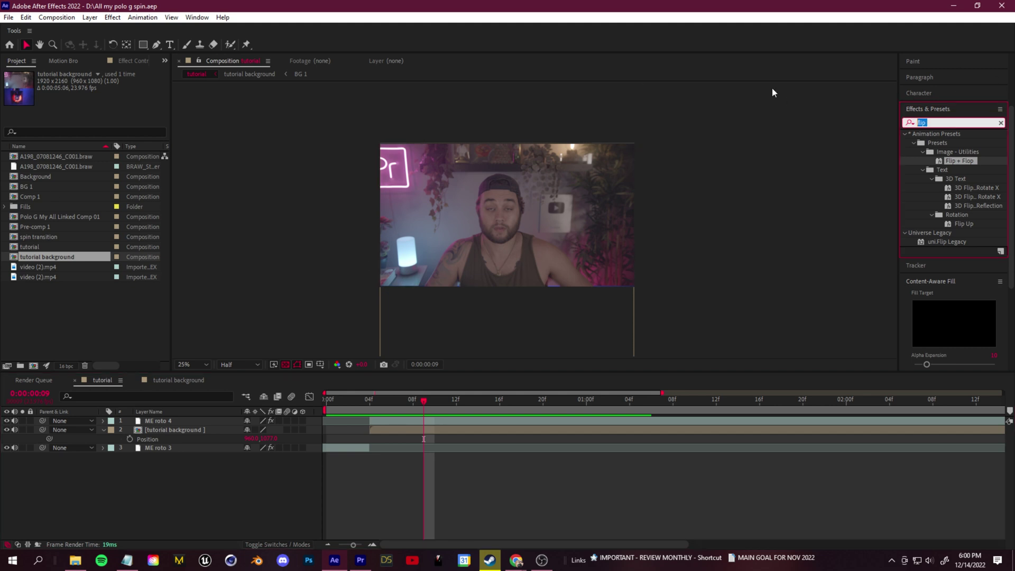
pyautogui.write('transform')
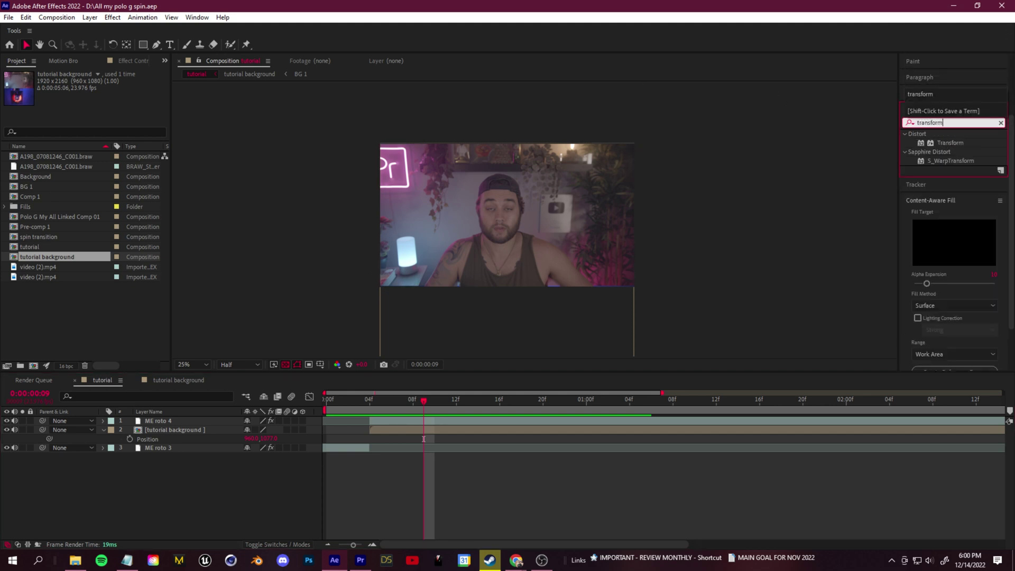
pyautogui.moveTo(353, 379); pyautogui.dragTo(183, 434)
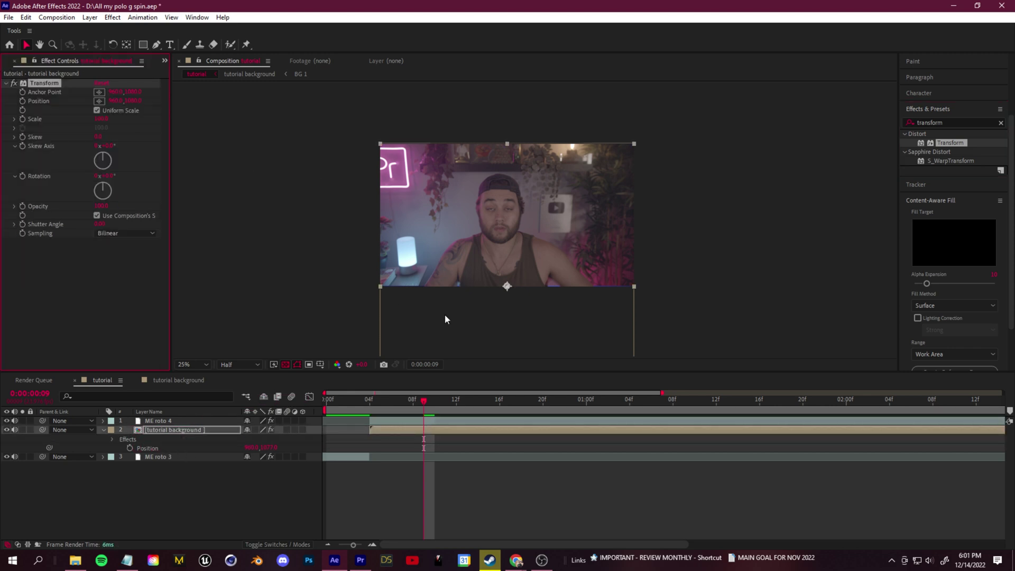
pyautogui.moveTo(425, 405)
pyautogui.mouseDown()
pyautogui.moveTo(538, 411)
pyautogui.moveTo(413, 418)
pyautogui.mouseUp()
pyautogui.moveTo(23, 92); pyautogui.dragTo(23, 233)
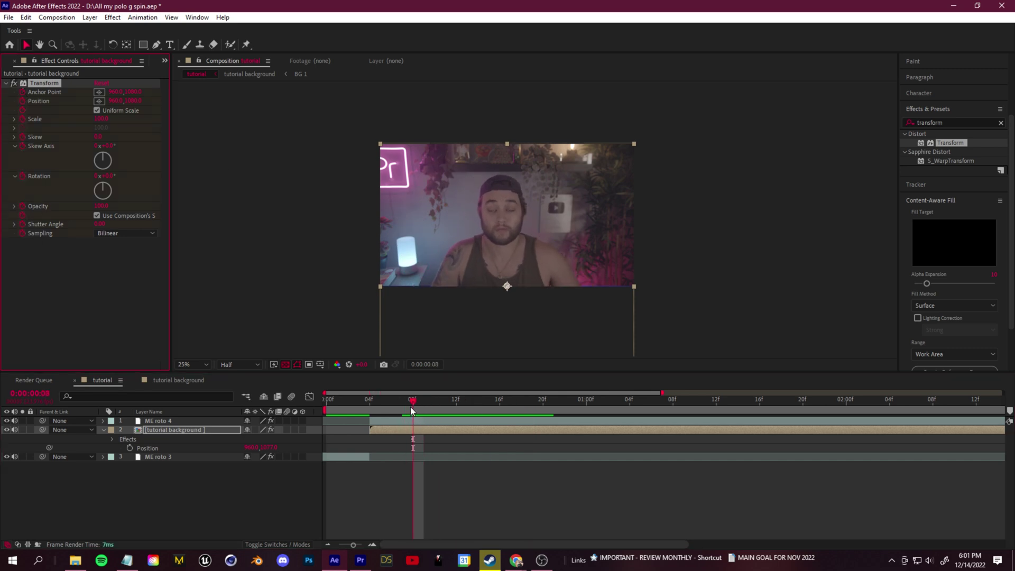
# - Set the Transform effect's Rotation to 180° at 0:00:01:13 and play back the background spin
pyautogui.moveTo(414, 405); pyautogui.dragTo(729, 446)
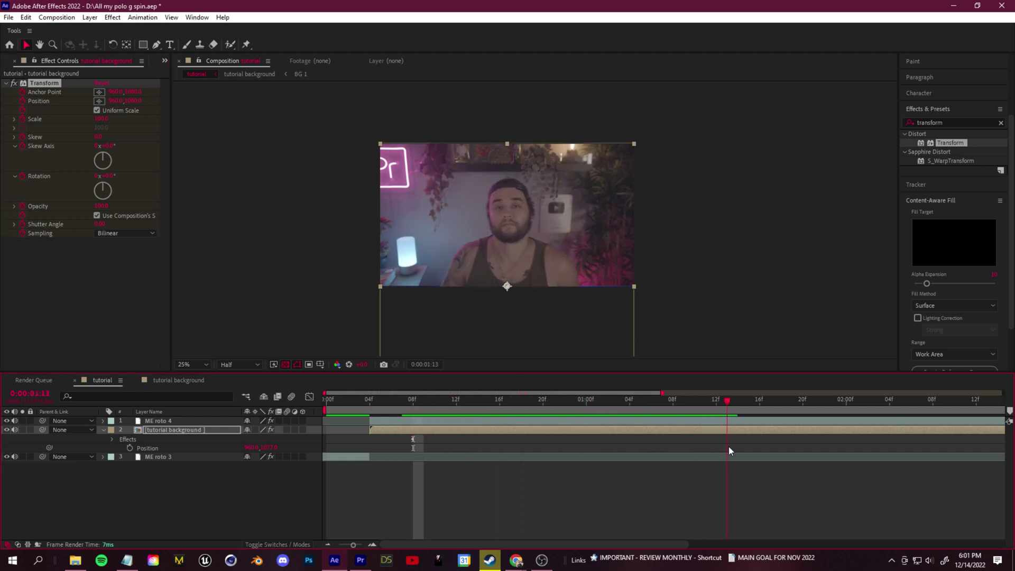
pyautogui.click(108, 176)
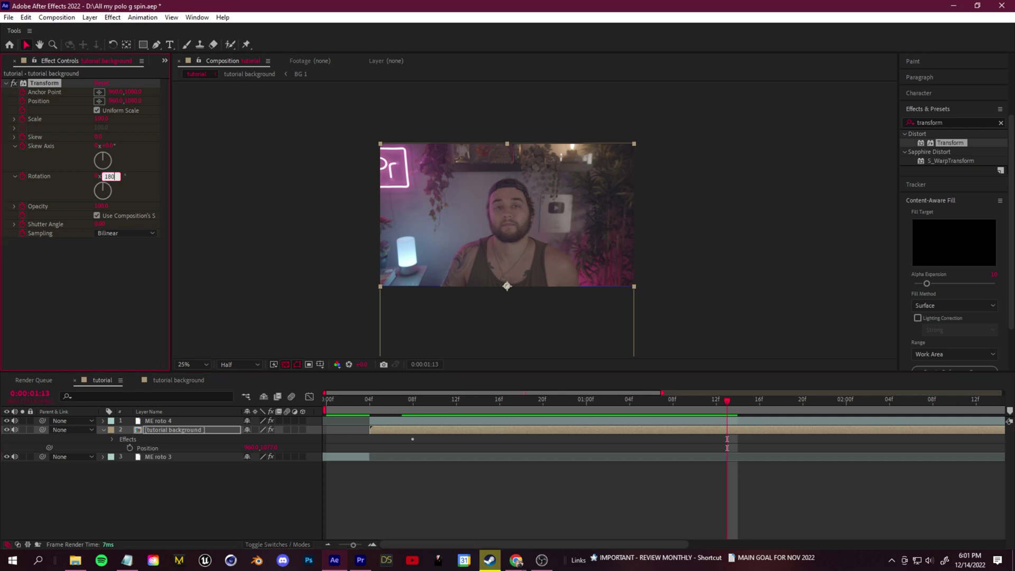
pyautogui.press('Return')
pyautogui.click(678, 245)
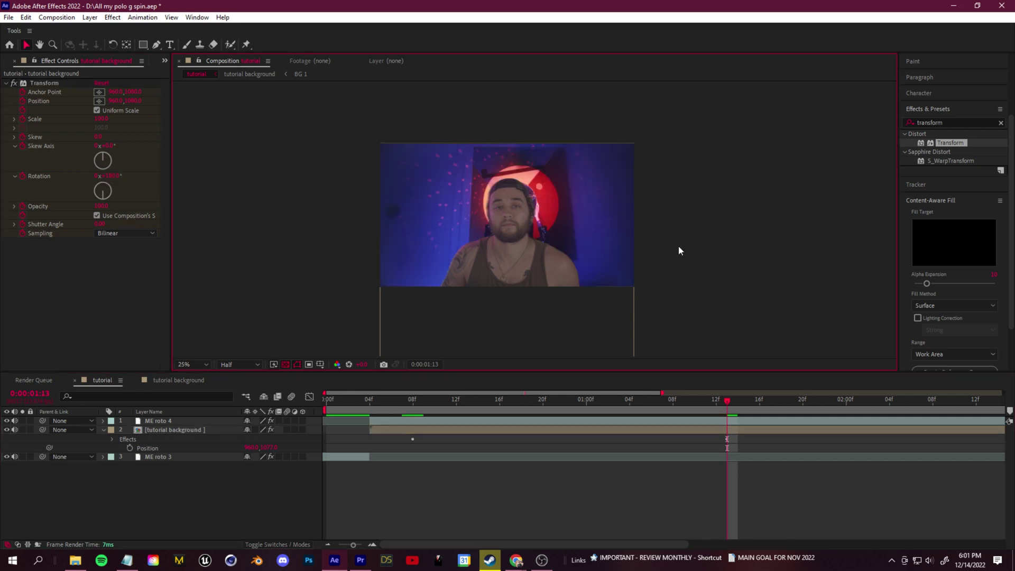
pyautogui.moveTo(728, 402); pyautogui.dragTo(403, 427)
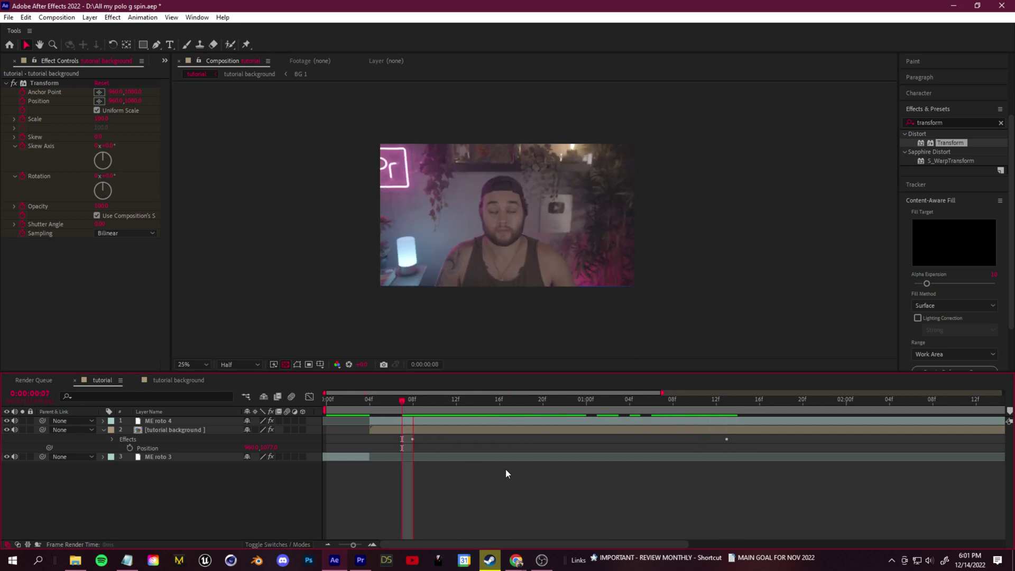
pyautogui.press('space')
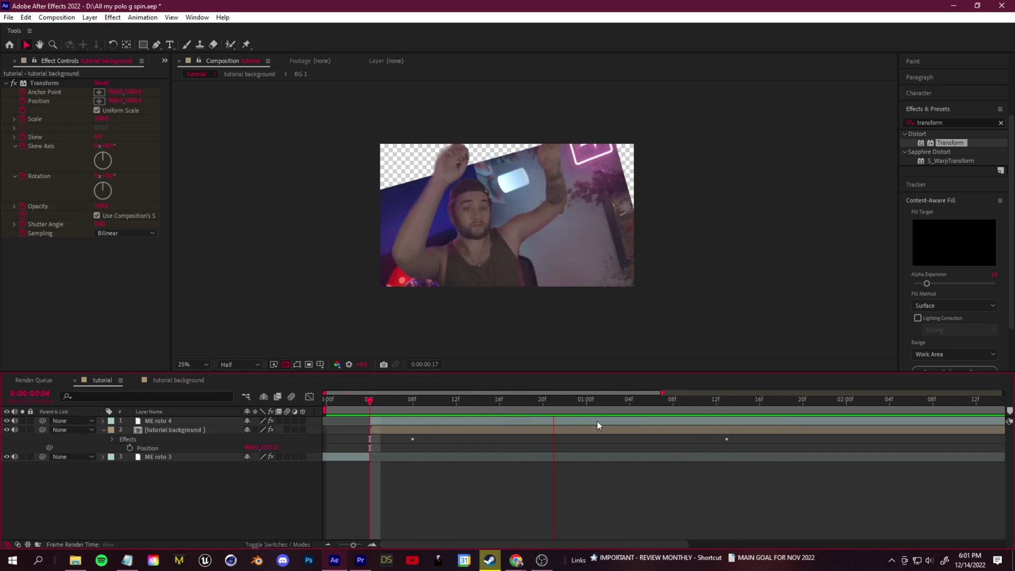
pyautogui.press('space')
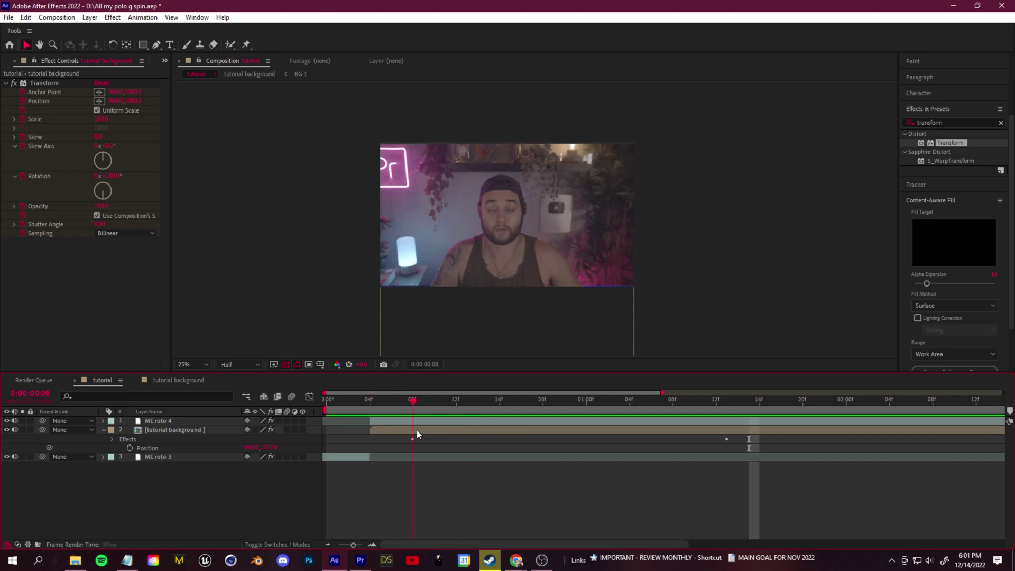
# - Keyframe the background layer's own Anchor Point, Position, Scale, Rotation and Opacity at 0:00:00:08, and go to 0:00:00:14
pyautogui.click(152, 431)
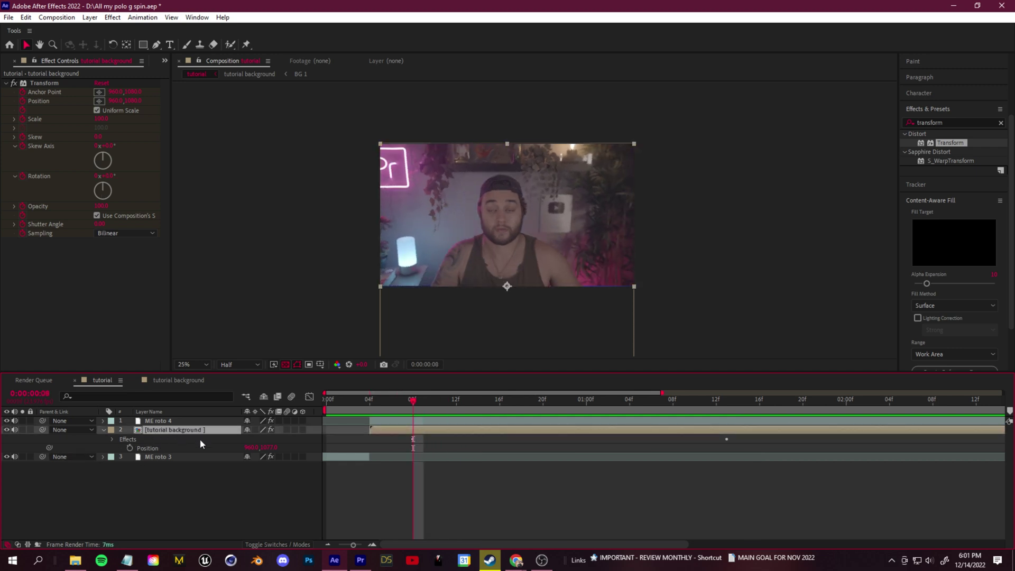
pyautogui.click(103, 431)
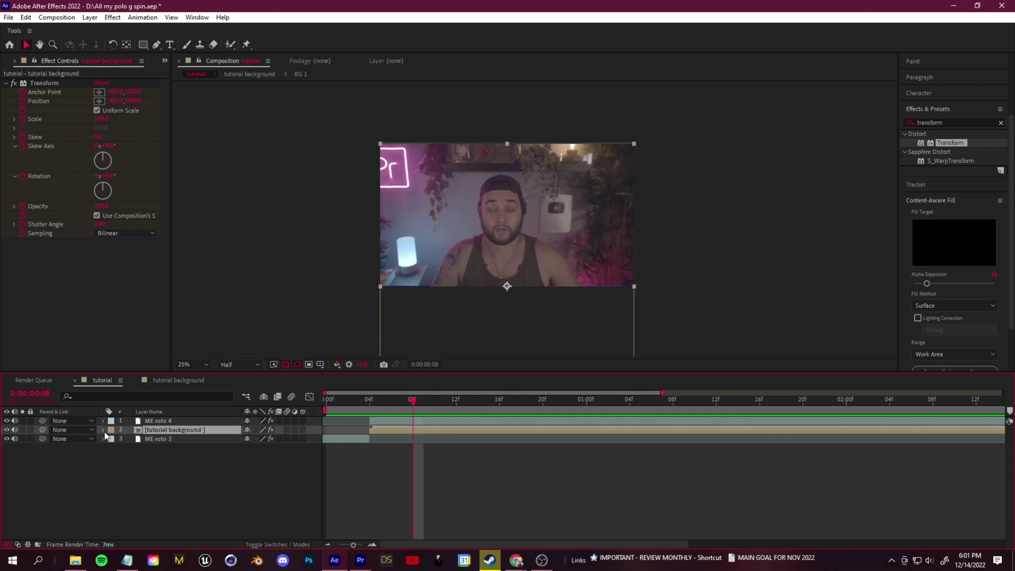
pyautogui.click(102, 430)
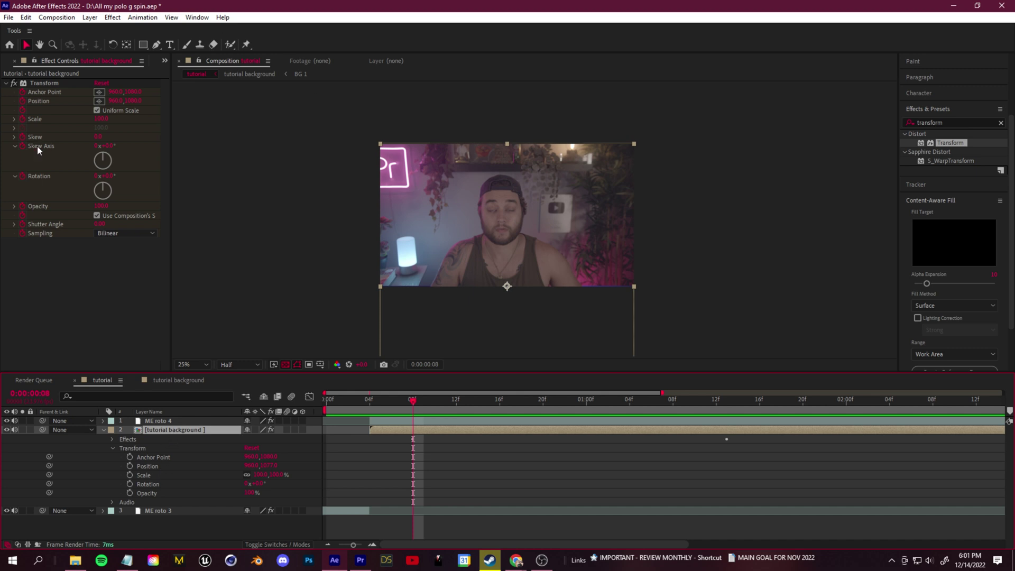
pyautogui.click(40, 82)
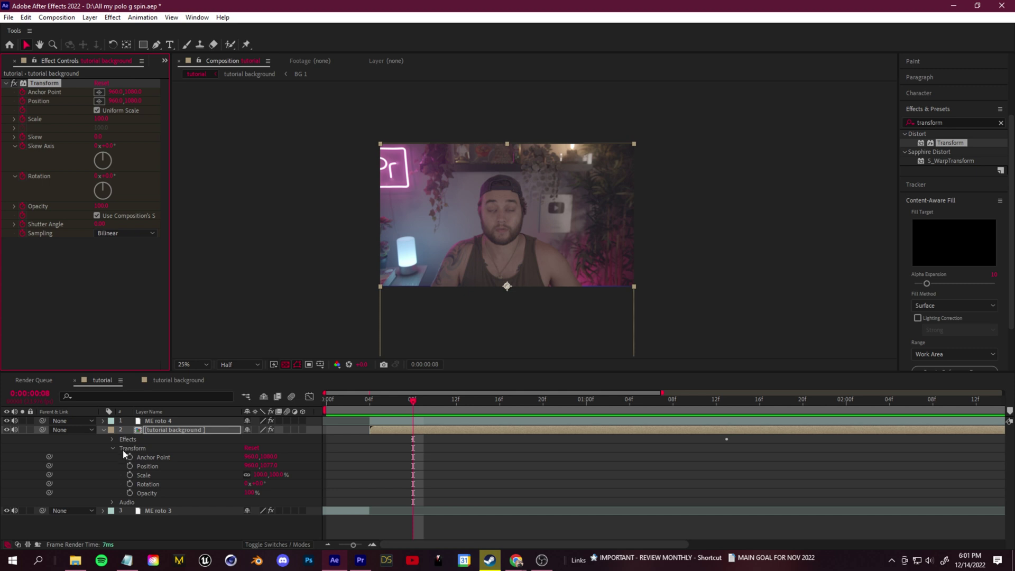
pyautogui.moveTo(130, 457); pyautogui.dragTo(131, 493)
pyautogui.moveTo(425, 405); pyautogui.dragTo(481, 417)
pyautogui.click(307, 462)
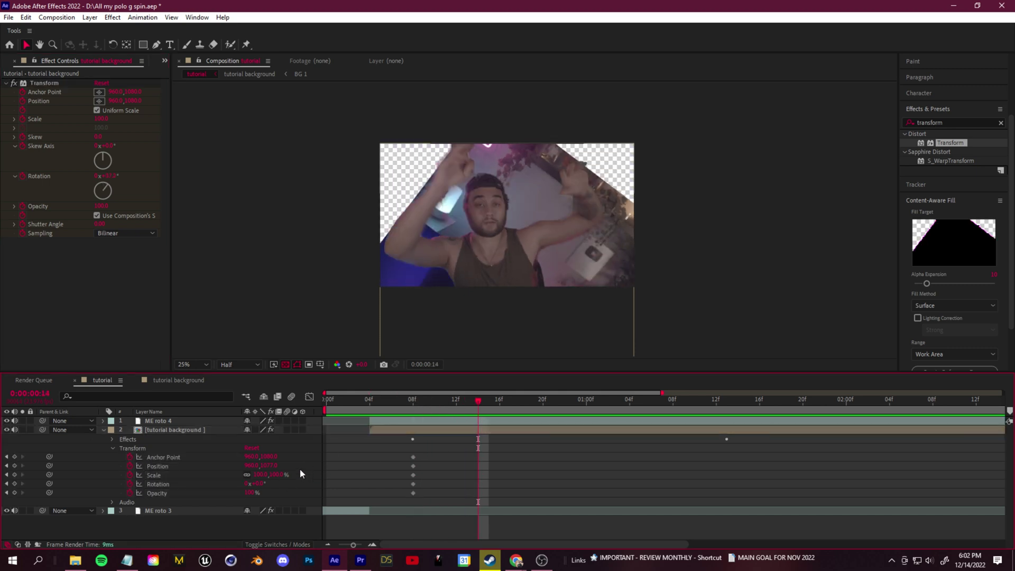
# - Raise the background layer's Scale to about 153% at 0:00:00:14, reduce it at 0:00:01:13, and play back the spin
pyautogui.moveTo(269, 475); pyautogui.dragTo(306, 473)
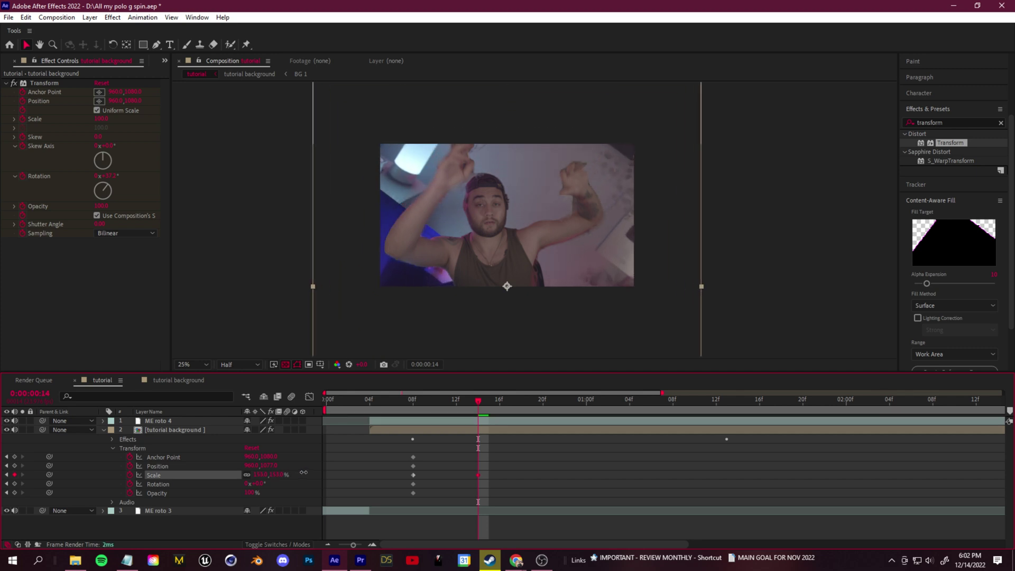
pyautogui.click(727, 400)
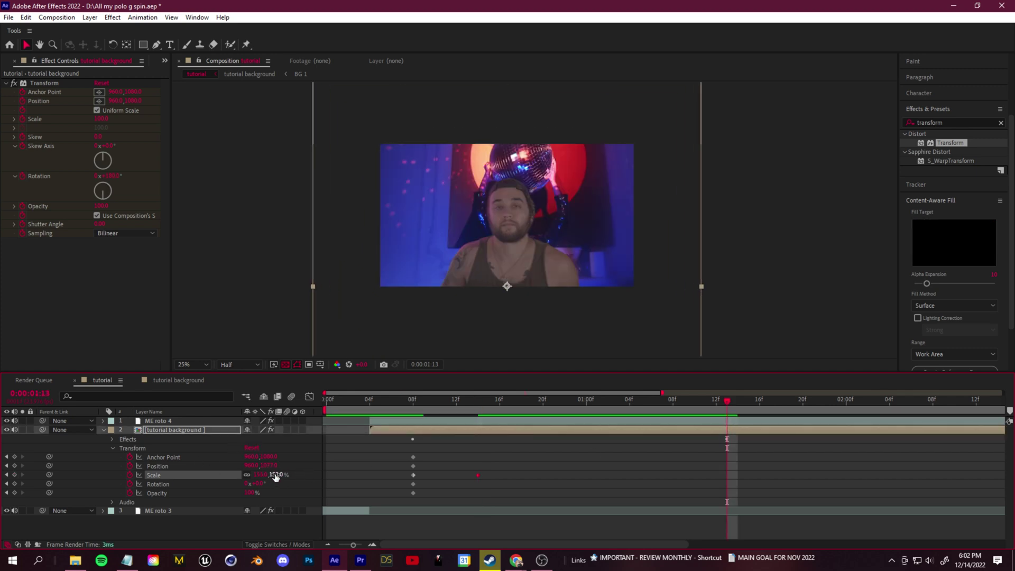
pyautogui.moveTo(274, 474); pyautogui.dragTo(247, 476)
pyautogui.press('space')
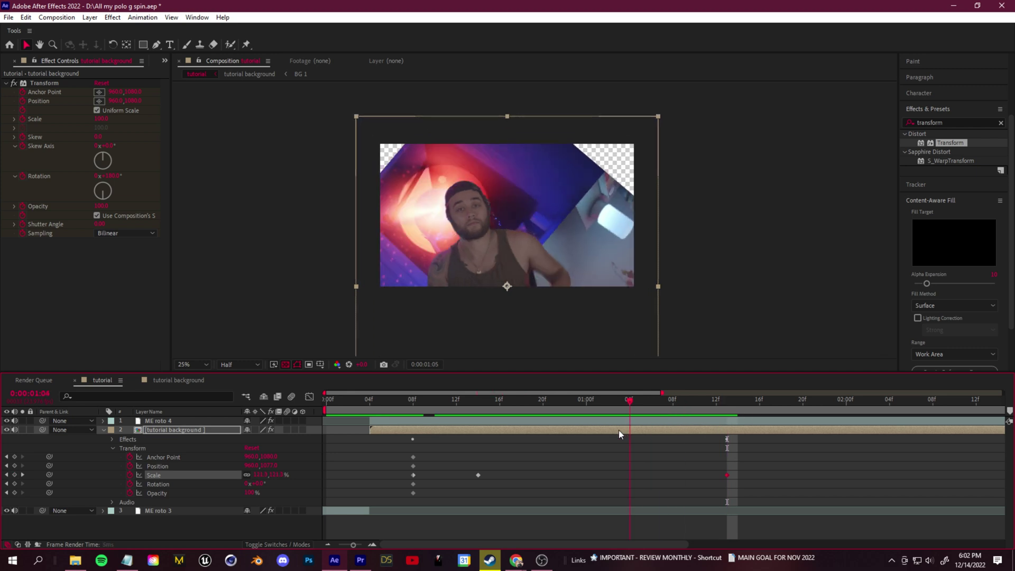
# - Keyframe all the background layer's transform properties at 0:00:01:01 and enlarge its Scale at 0:00:01:09 to cover the empty corners
pyautogui.moveTo(14, 458); pyautogui.dragTo(15, 499)
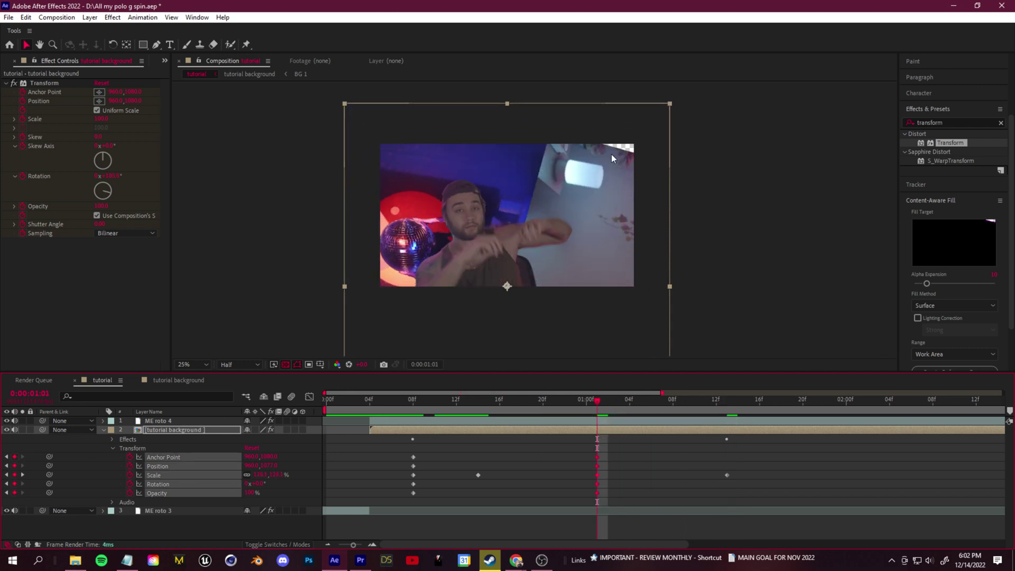
pyautogui.moveTo(598, 408); pyautogui.dragTo(684, 410)
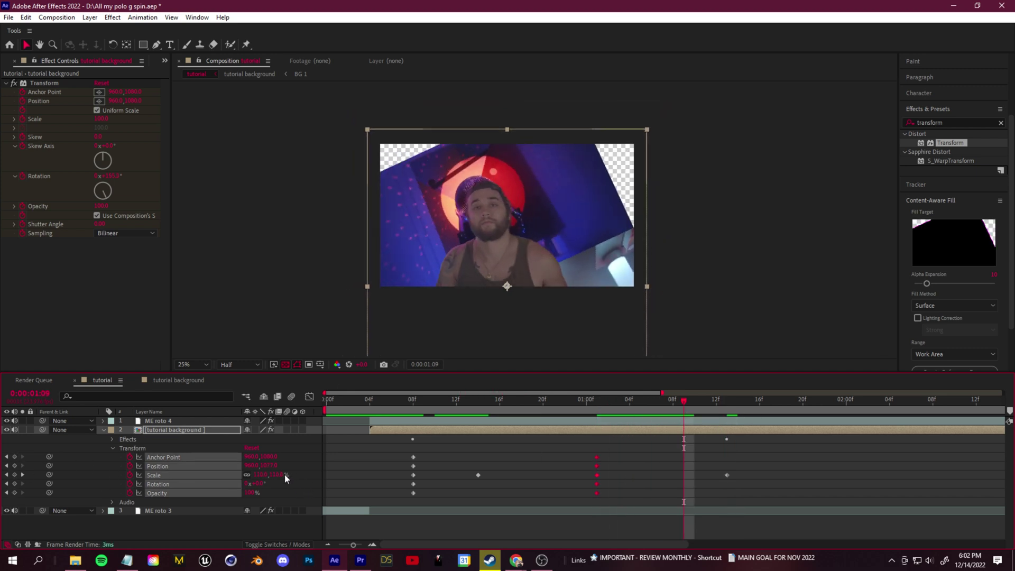
pyautogui.moveTo(289, 479); pyautogui.dragTo(326, 479)
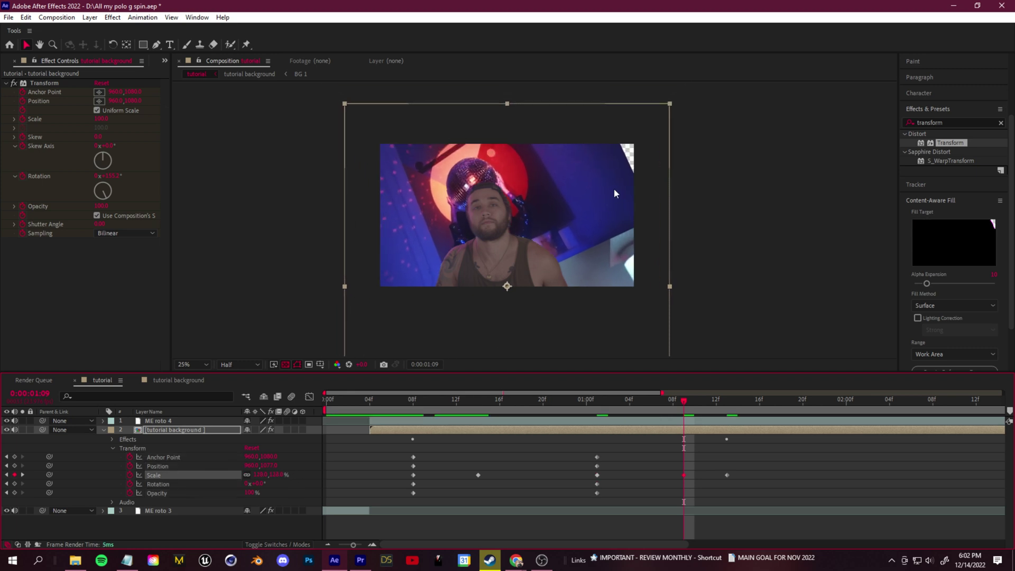
pyautogui.press('space')
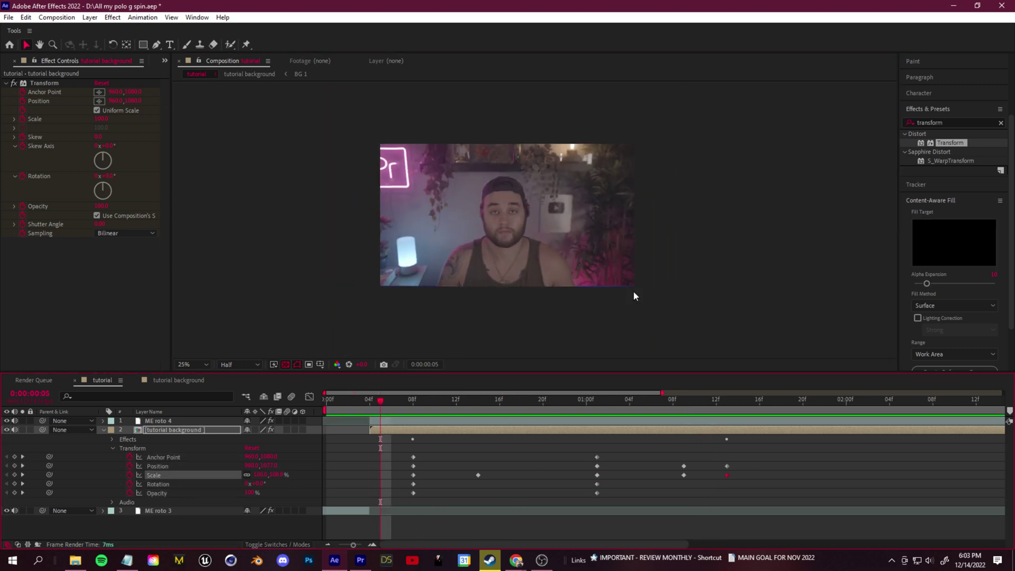
pyautogui.press('space')
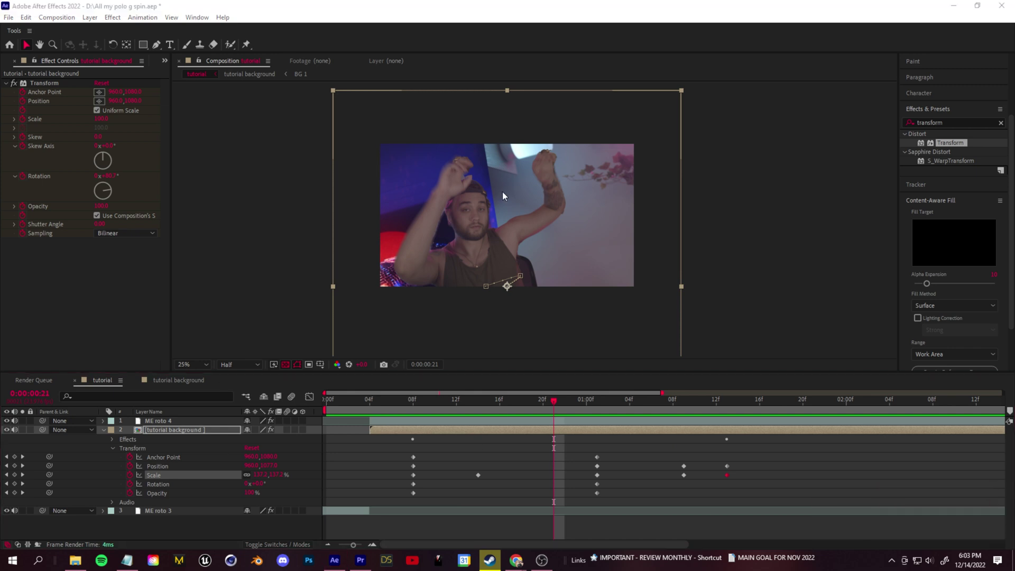
# - Enable motion blur for the tutorial background layer and the composition, and check the blur around 0:00:01:01
pyautogui.click(256, 546)
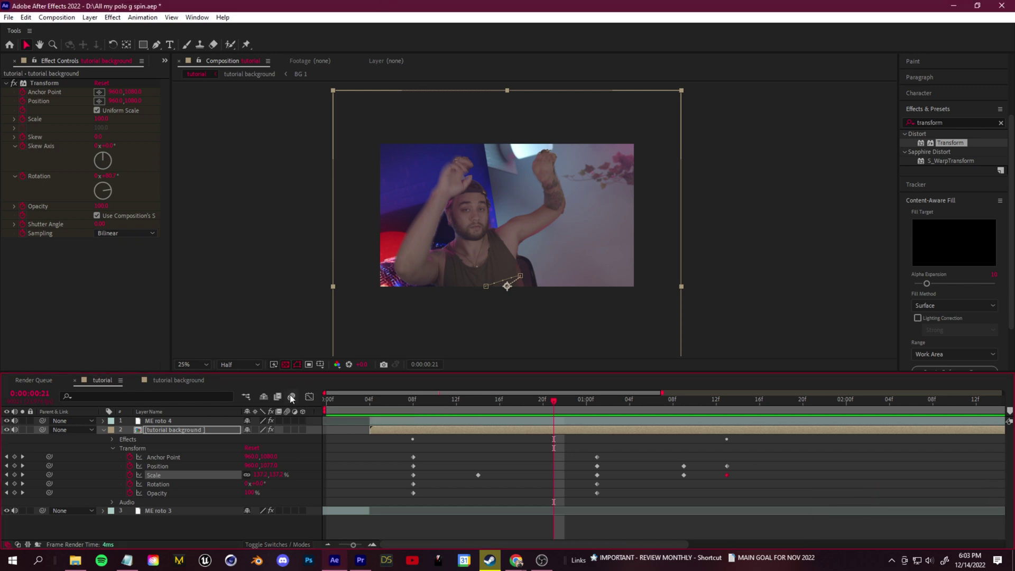
pyautogui.click(165, 433)
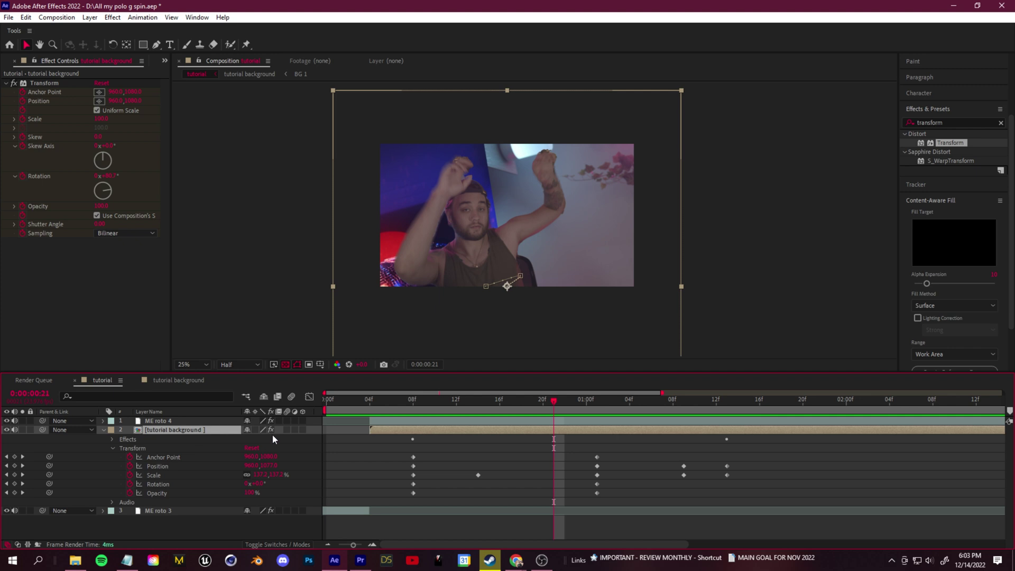
pyautogui.click(285, 430)
pyautogui.click(296, 396)
pyautogui.moveTo(585, 401); pyautogui.dragTo(456, 401)
pyautogui.moveTo(576, 406); pyautogui.dragTo(597, 413)
# - Increase the motion blur Shutter Angle in the tutorial composition's advanced settings
pyautogui.click(57, 17)
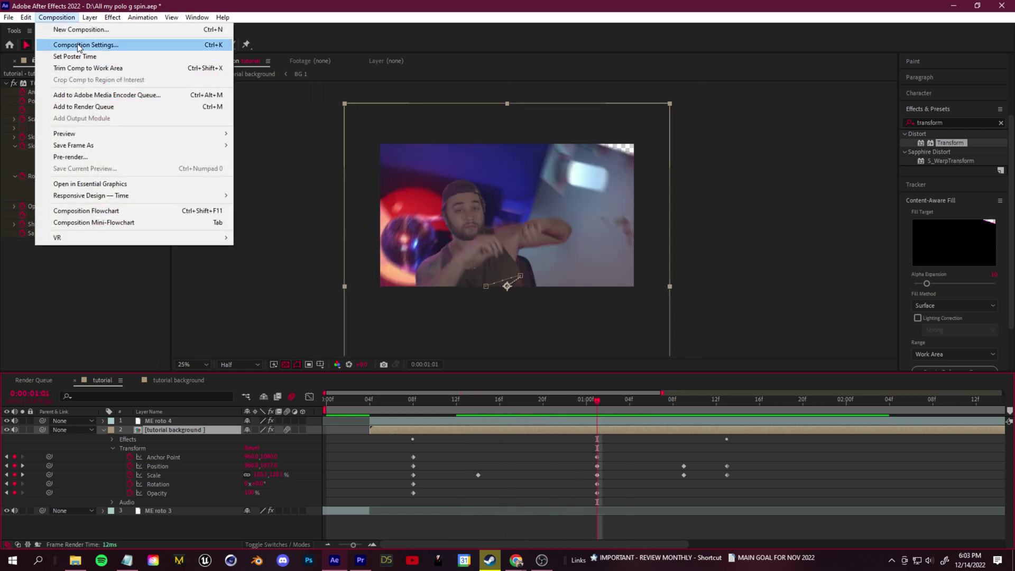
pyautogui.click(74, 41)
pyautogui.click(106, 148)
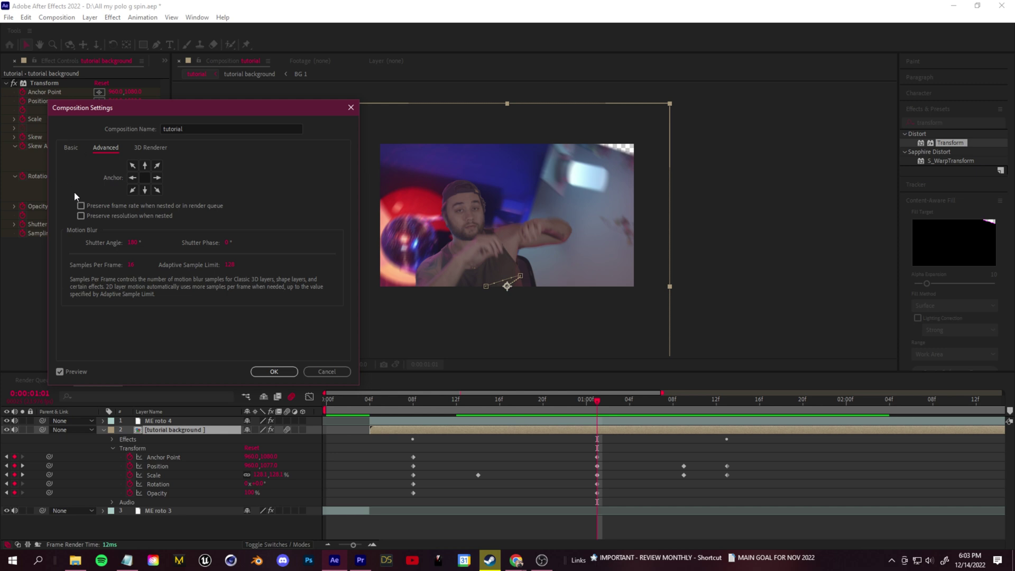
pyautogui.moveTo(134, 244); pyautogui.dragTo(292, 286)
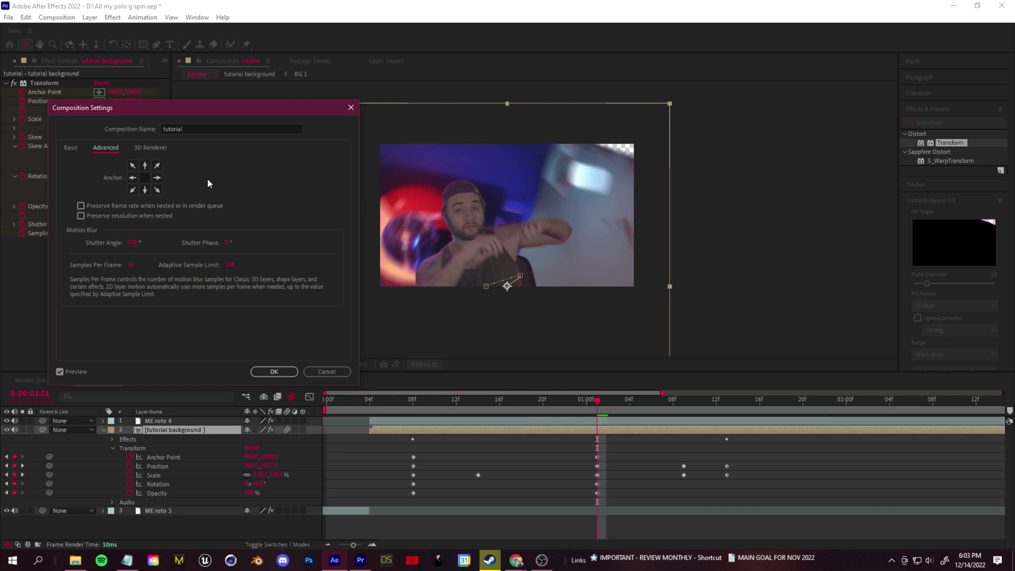
pyautogui.click(274, 371)
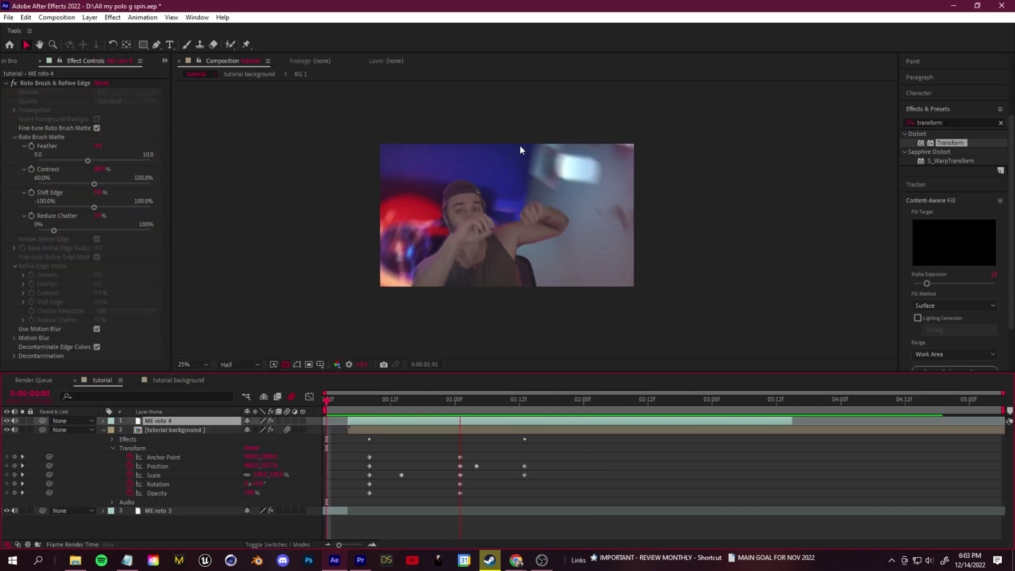
# - Play back the tutorial composition from near the start to check the motion-blurred spin
pyautogui.press('space')
pyautogui.click(337, 400)
pyautogui.press('space')
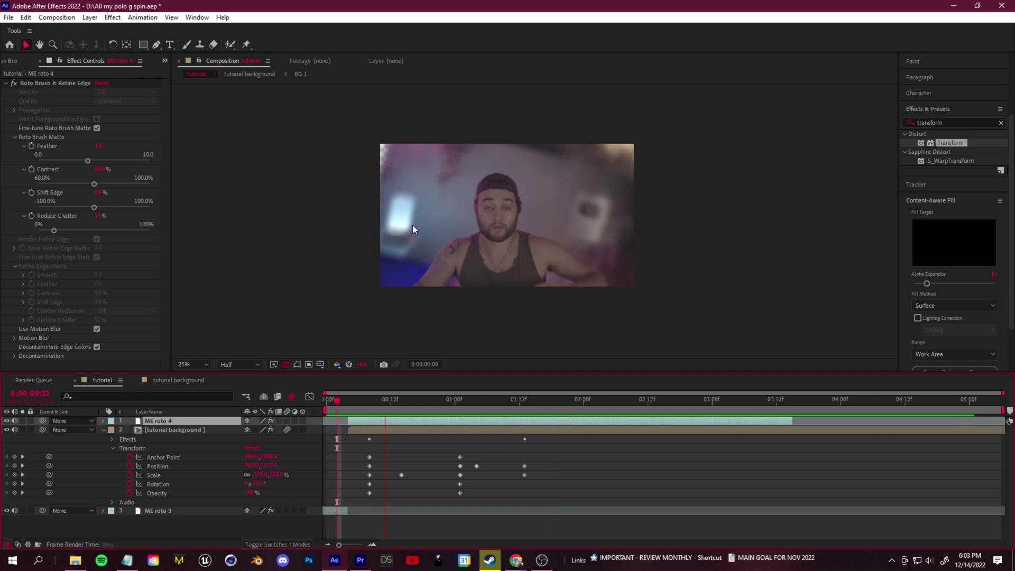
pyautogui.press('space')
pyautogui.moveTo(544, 400); pyautogui.dragTo(321, 414)
pyautogui.press('k')
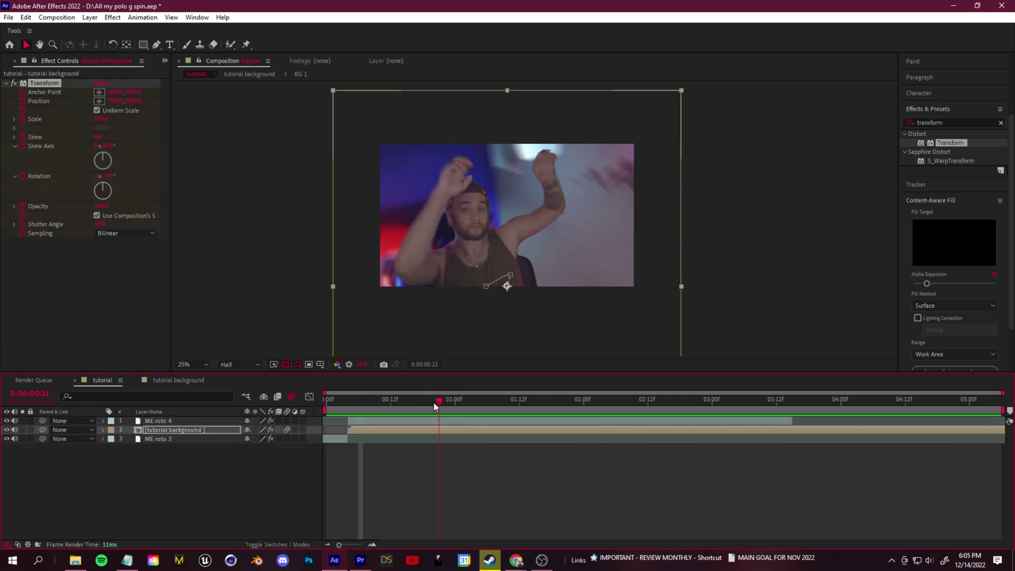
# - Examine the edges of the rotoscoped man's raised arm at 100% magnification at 0:00:00:21
pyautogui.moveTo(435, 403)
pyautogui.mouseDown()
pyautogui.moveTo(357, 414)
pyautogui.moveTo(432, 391)
pyautogui.mouseUp()
pyautogui.scroll(3, 544, 153)
pyautogui.press('space')
pyautogui.moveTo(550, 128); pyautogui.dragTo(467, 338)
pyautogui.moveTo(480, 276); pyautogui.dragTo(427, 152)
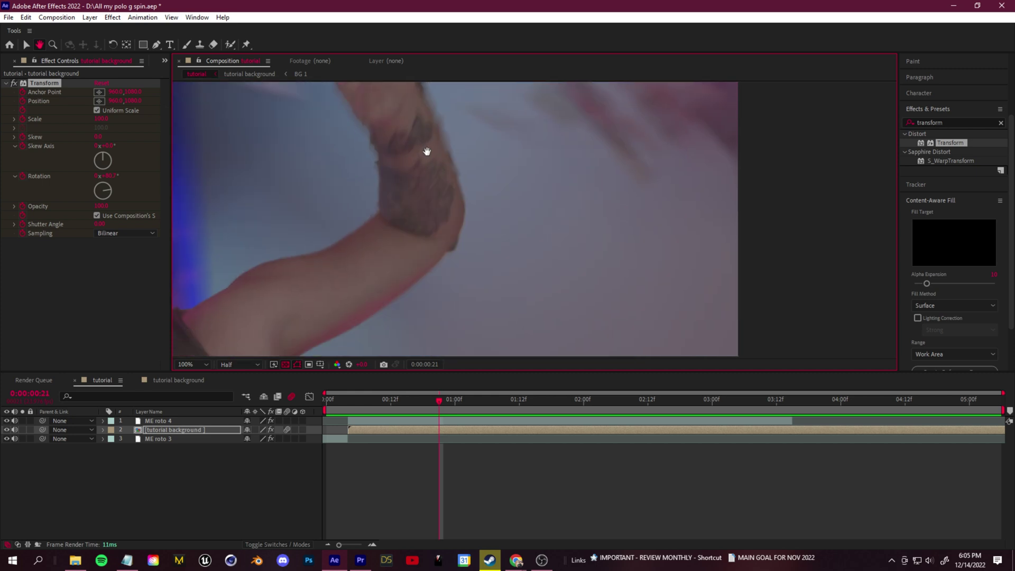
pyautogui.scroll(-4, 421, 341)
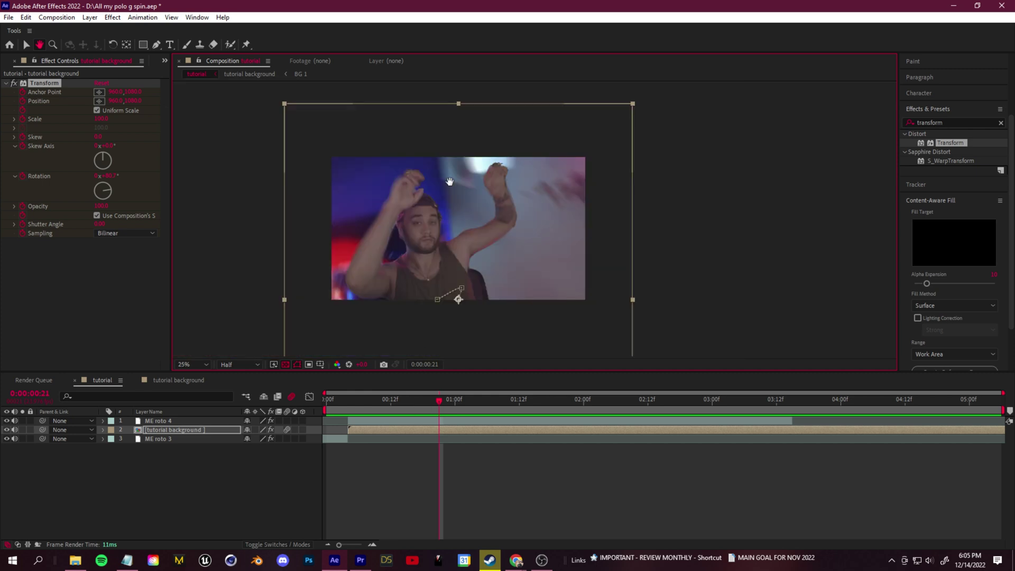
pyautogui.moveTo(449, 182); pyautogui.dragTo(568, 192)
pyautogui.press('v')
# - Go to 0:00:00:08 and apply the Camera Lens Blur effect to the ME roto 4 layer
pyautogui.moveTo(439, 400); pyautogui.dragTo(354, 422)
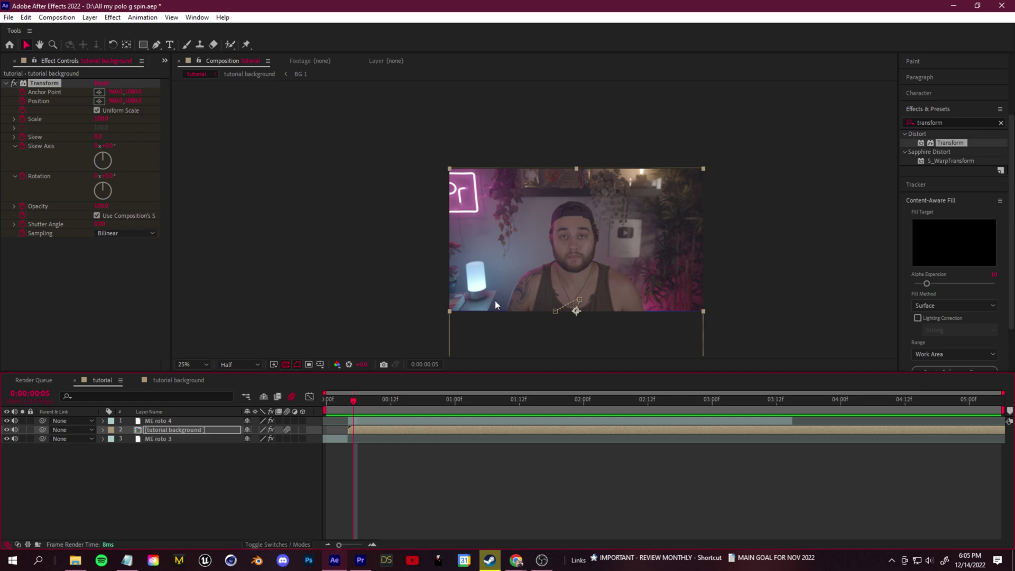
pyautogui.click(188, 430)
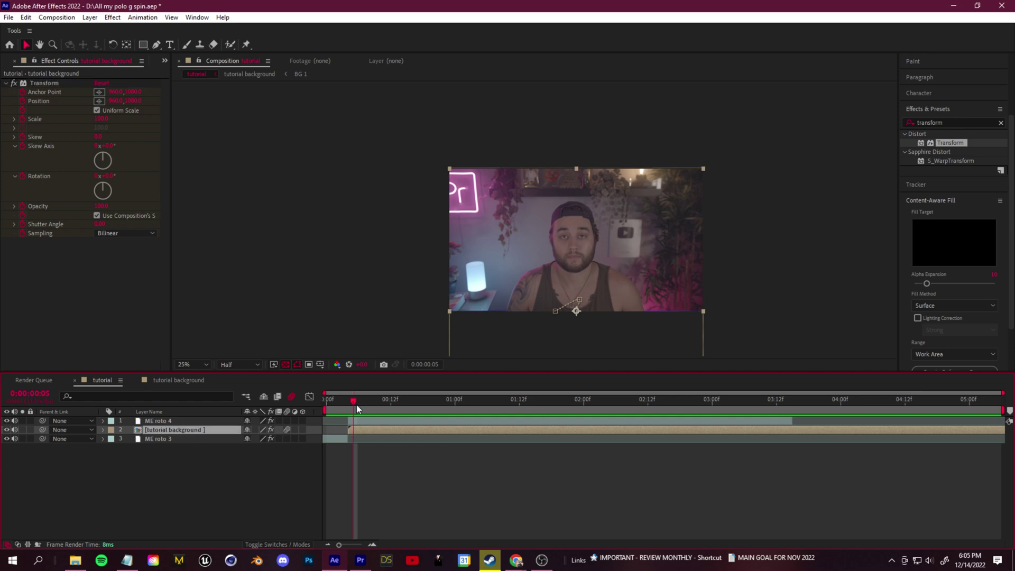
pyautogui.press('space')
pyautogui.click(943, 124)
pyautogui.write('camera')
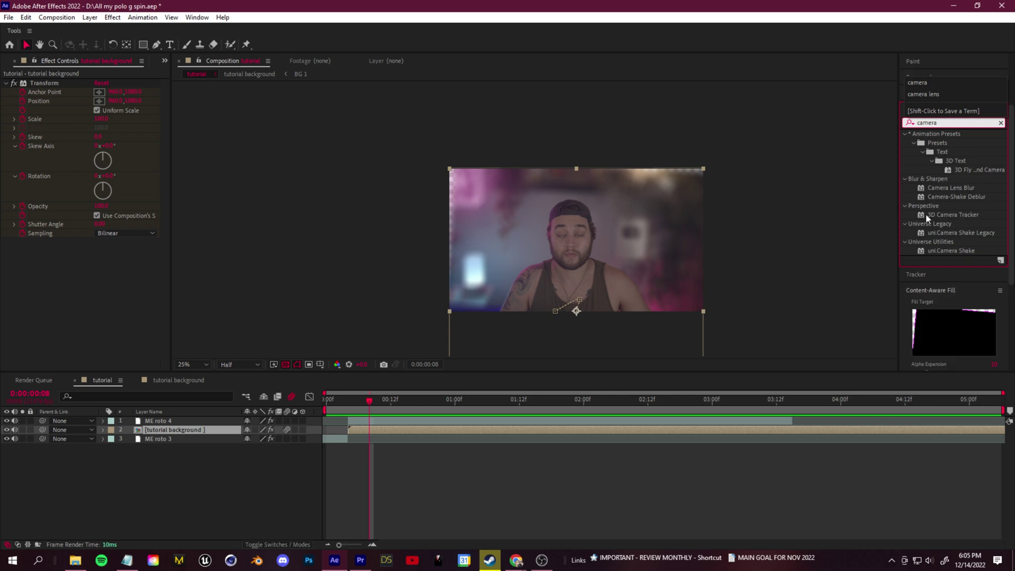
pyautogui.moveTo(951, 187); pyautogui.dragTo(199, 422)
# - Keyframe the Camera Lens Blur's Blur Radius on ME roto 4 from 0 at 0:00:00:08 to a higher value at 0:00:00:20
pyautogui.moveTo(98, 207); pyautogui.dragTo(24, 205)
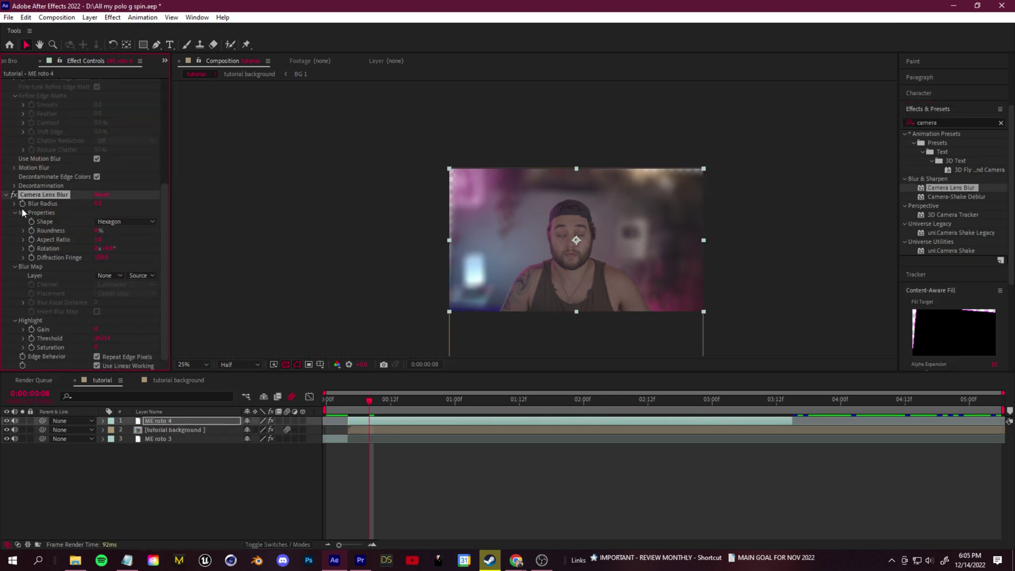
pyautogui.moveTo(373, 401); pyautogui.dragTo(433, 418)
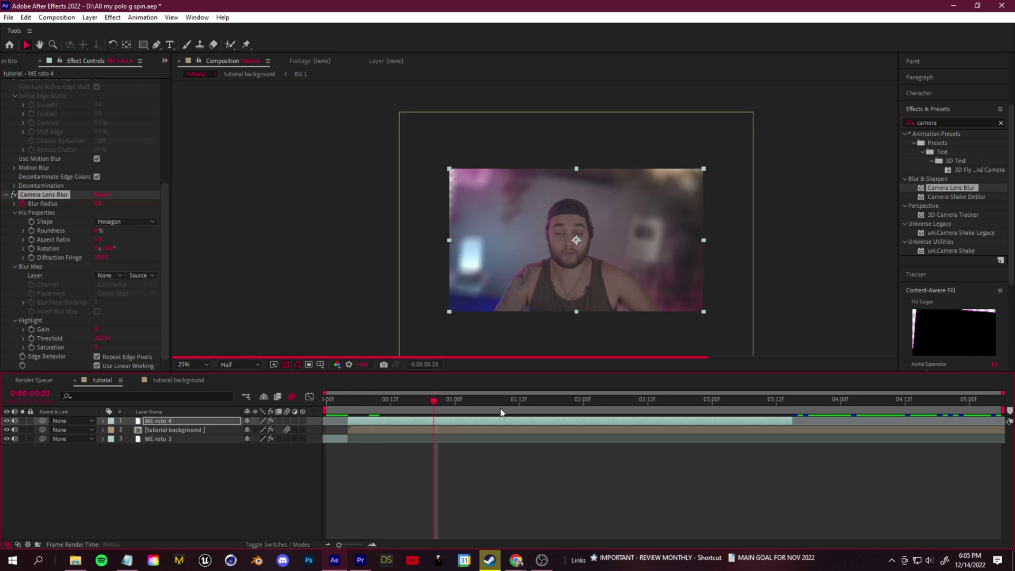
pyautogui.moveTo(98, 203)
pyautogui.mouseDown()
pyautogui.moveTo(131, 203)
pyautogui.moveTo(116, 203)
pyautogui.mouseUp()
pyautogui.moveTo(476, 402); pyautogui.dragTo(492, 402)
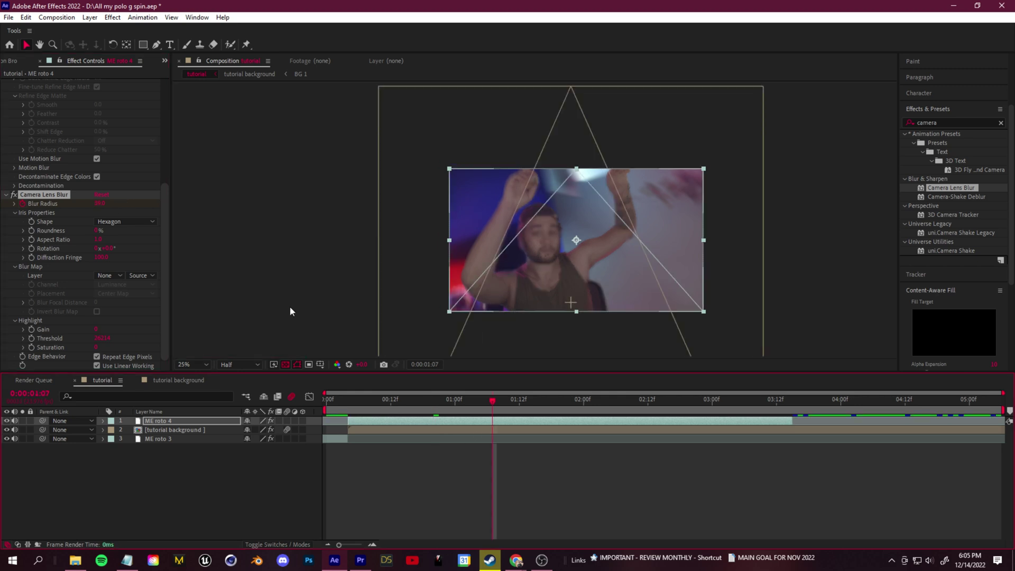
pyautogui.press('Home')
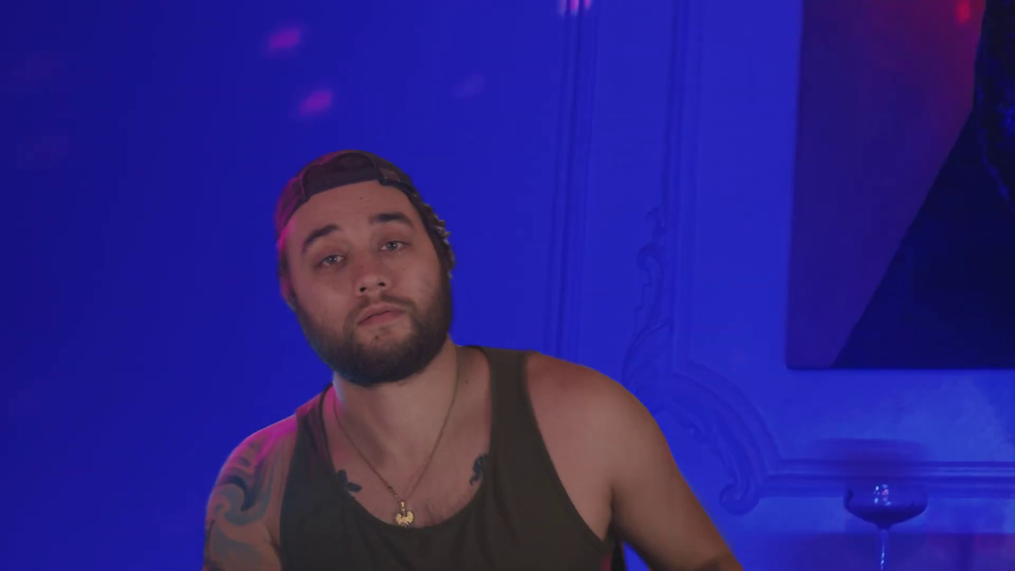
pyautogui.press('space')
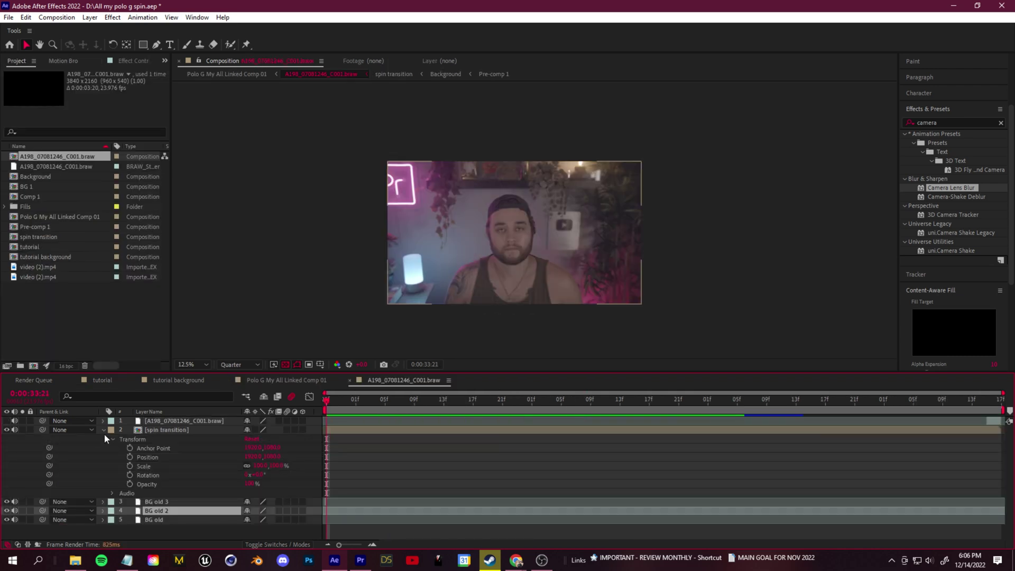
# - Open the finished project's spin transition composition and examine the Background layer's transform keyframes
pyautogui.click(113, 440)
pyautogui.click(103, 430)
pyautogui.click(135, 431)
pyautogui.click(196, 421)
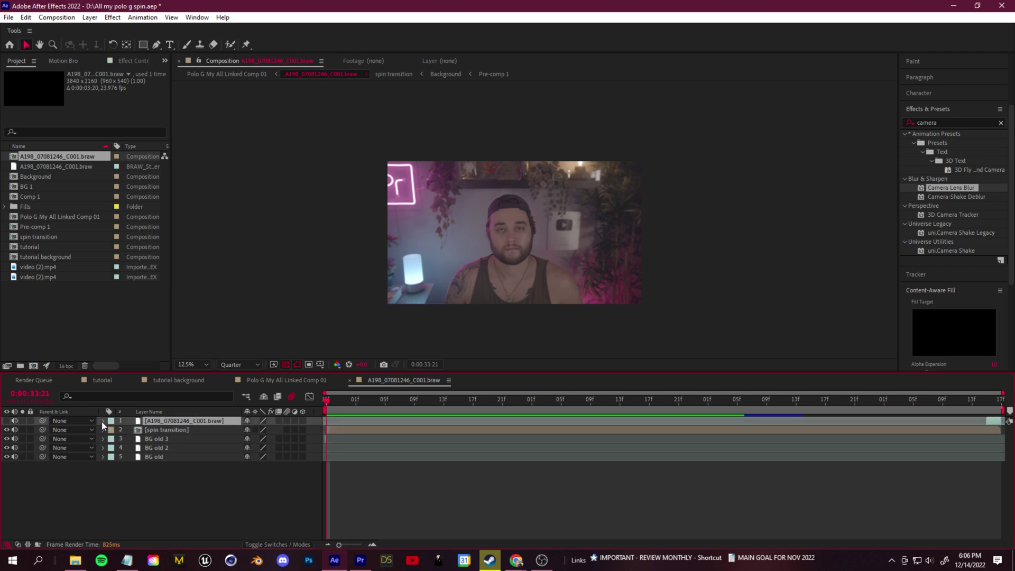
pyautogui.click(103, 421)
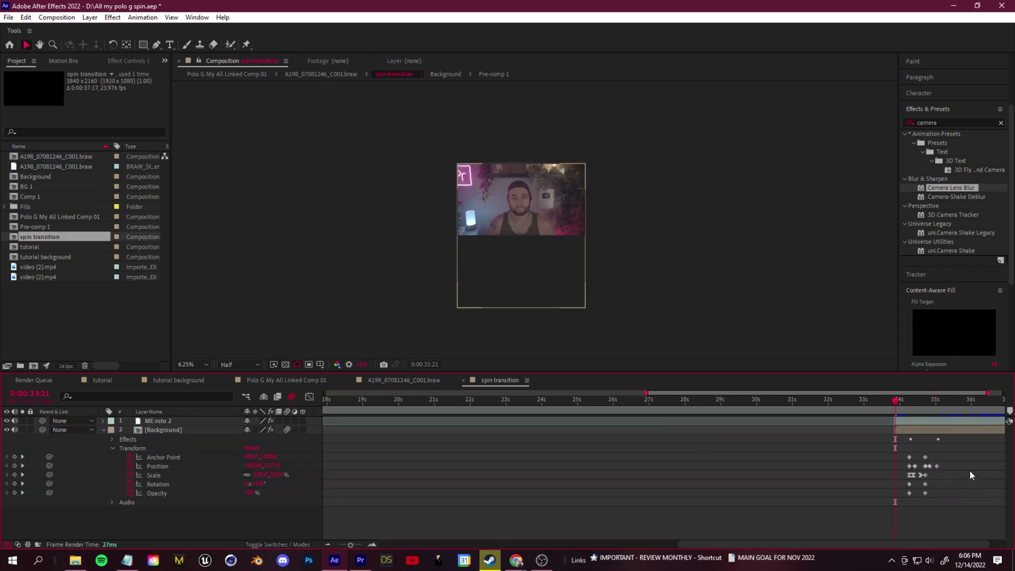
pyautogui.scroll(2, 970, 471)
pyautogui.scroll(1, 797, 487)
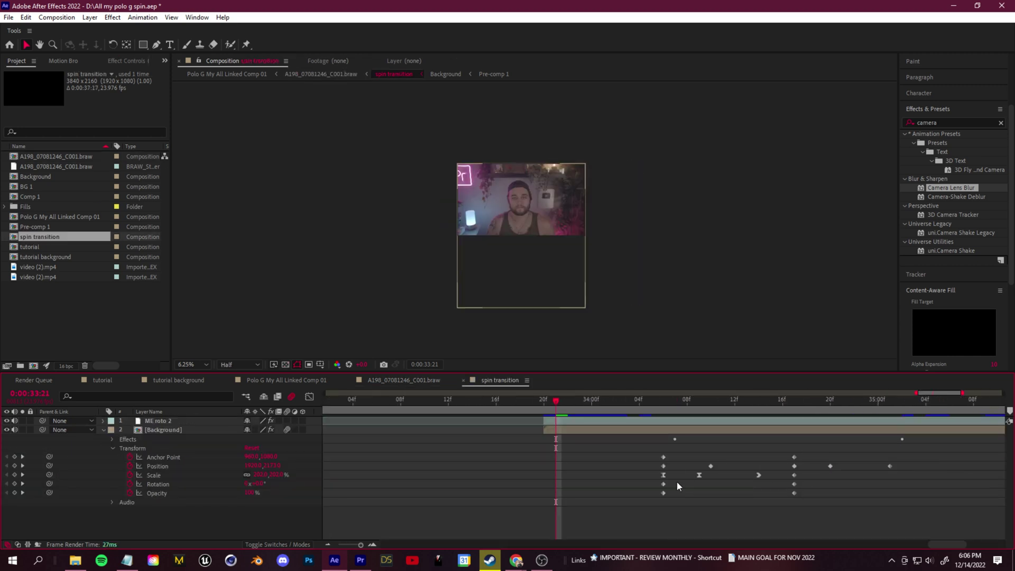
# - Show the Graph Editor and examine the Background layer's keyframe curves in the spin transition composition
pyautogui.rightClick(664, 475)
pyautogui.press('Escape')
pyautogui.click(307, 396)
pyautogui.scroll(-5, 575, 471)
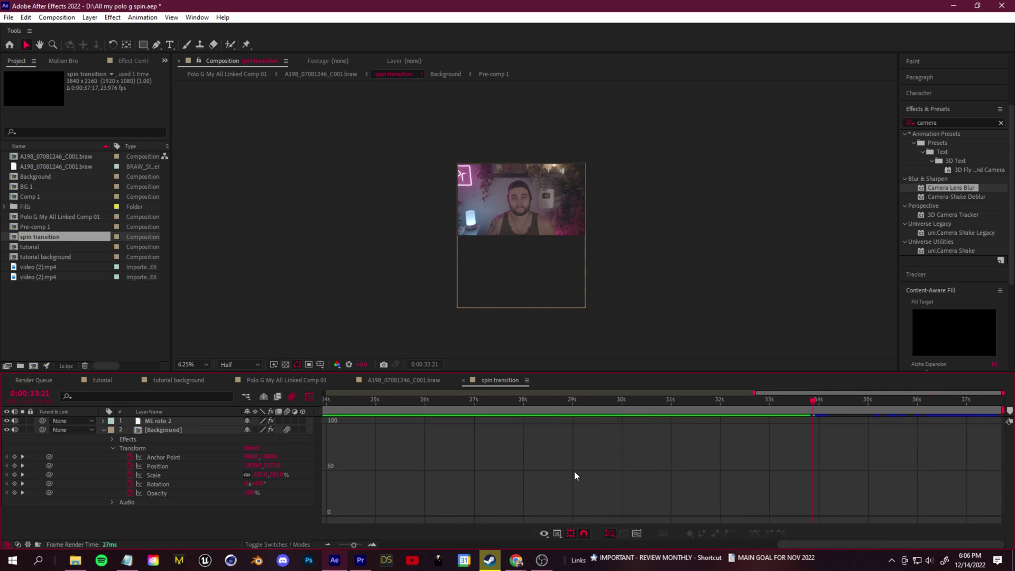
pyautogui.click(150, 431)
pyautogui.scroll(5, 952, 476)
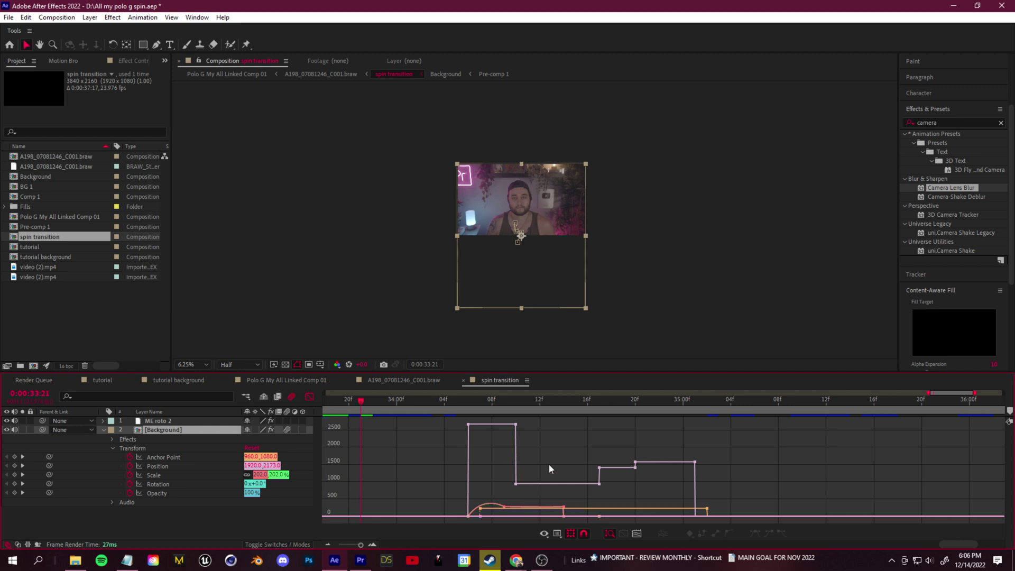
# - Return to the A198_07081246_C001.braw composition and play back the finished spin transition up to 0:00:35:10
pyautogui.click(405, 381)
pyautogui.click(297, 382)
pyautogui.click(599, 409)
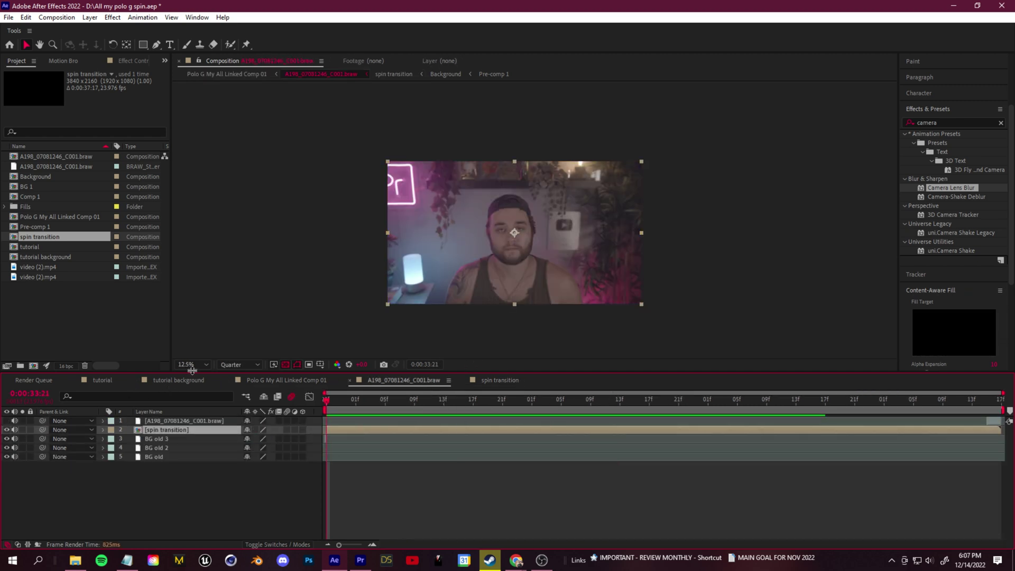
pyautogui.press('space')
pyautogui.press('space')
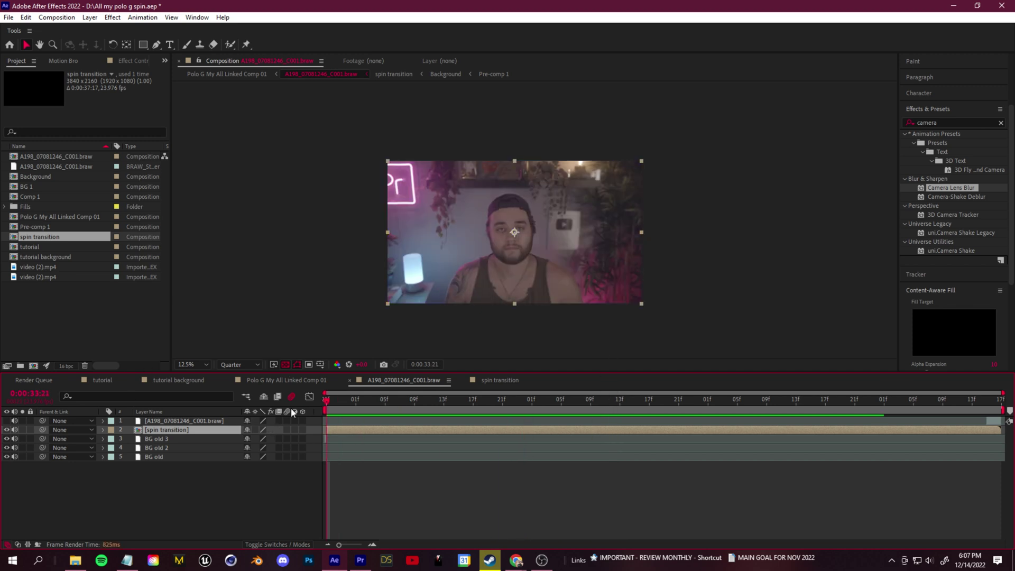
pyautogui.press('space')
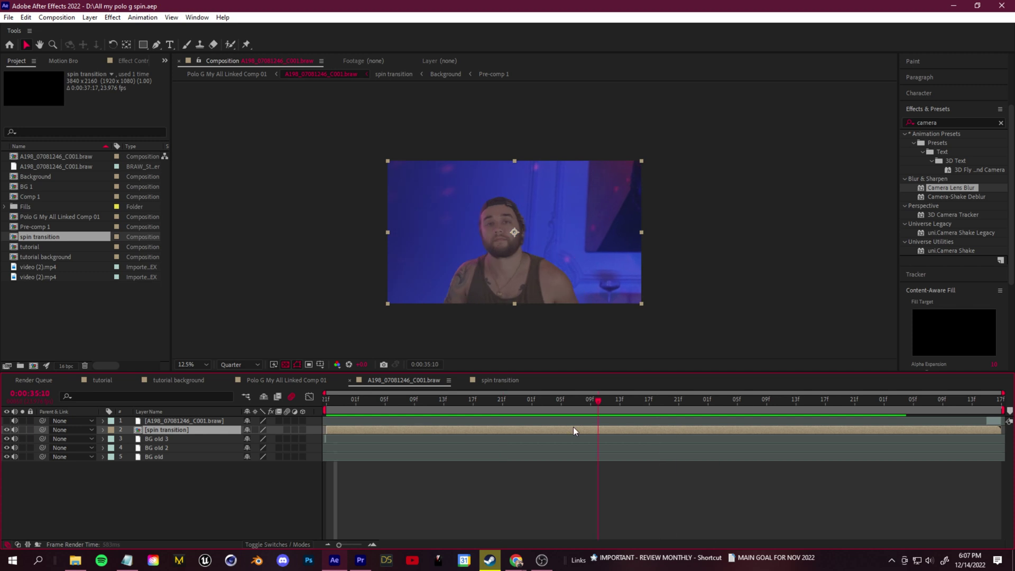
pyautogui.moveTo(573, 427); pyautogui.dragTo(417, 436)
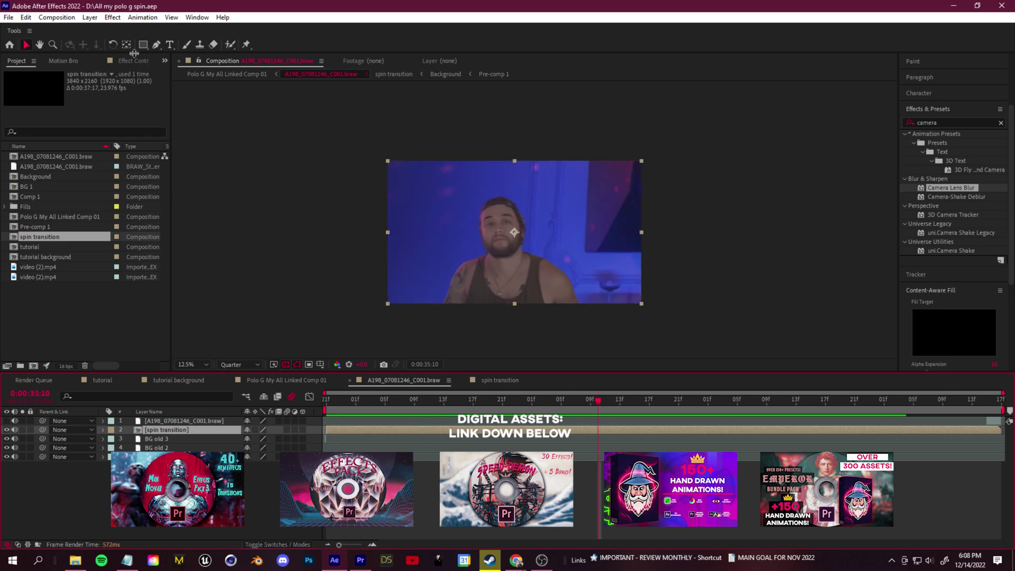